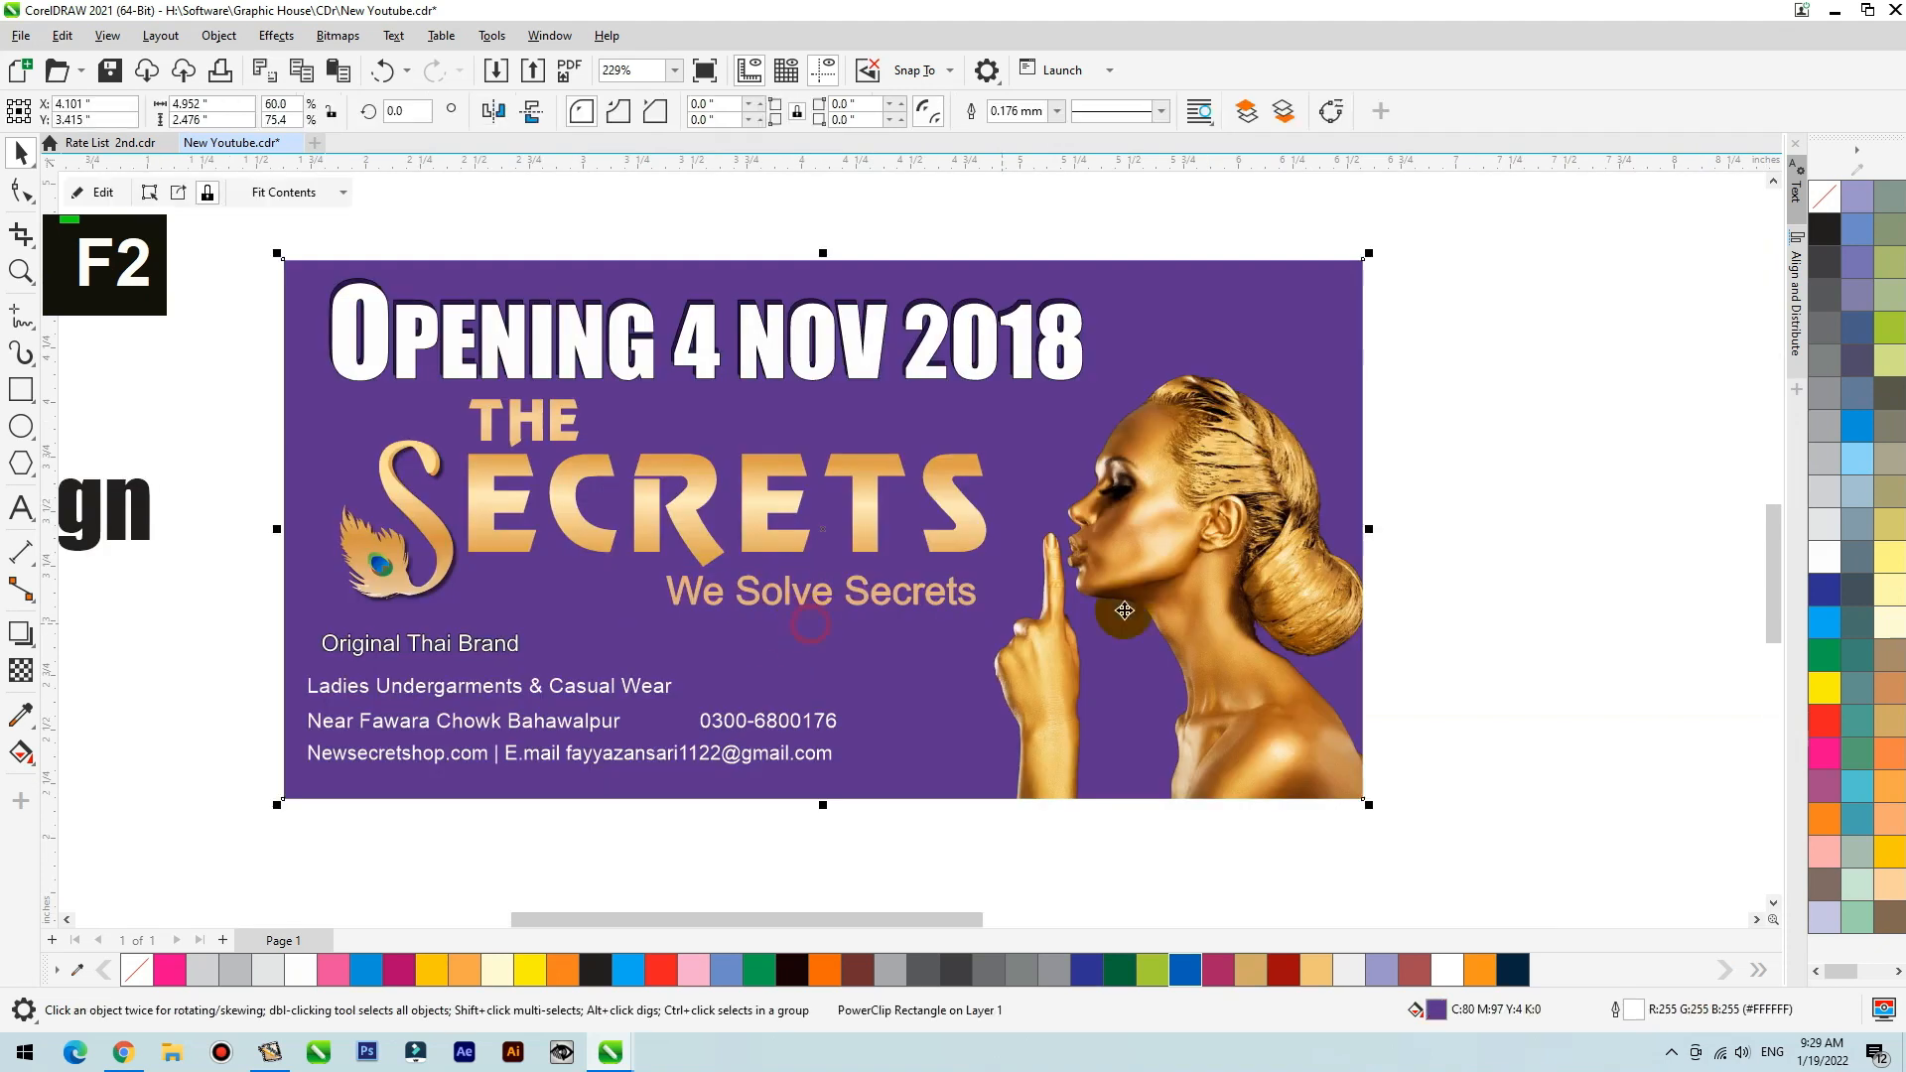
Create an inward contour of the purple background and separate it as a 4.736 × 2.26 in frame with white outline and no fill.
{"action": "left_click", "coordinate": [33, 645]}
{"action": "left_click", "coordinate": [55, 660]}
{"action": "left_click_drag", "start_coordinate": [286, 417], "coordinate": [1163, 336]}
{"action": "key", "text": "space"}
{"action": "key", "text": "ctrl+k"}
{"action": "left_click", "coordinate": [268, 391]}
{"action": "key", "text": "ctrl+z"}
{"action": "right_click", "coordinate": [1825, 556]}
{"action": "left_click", "coordinate": [1830, 188]}
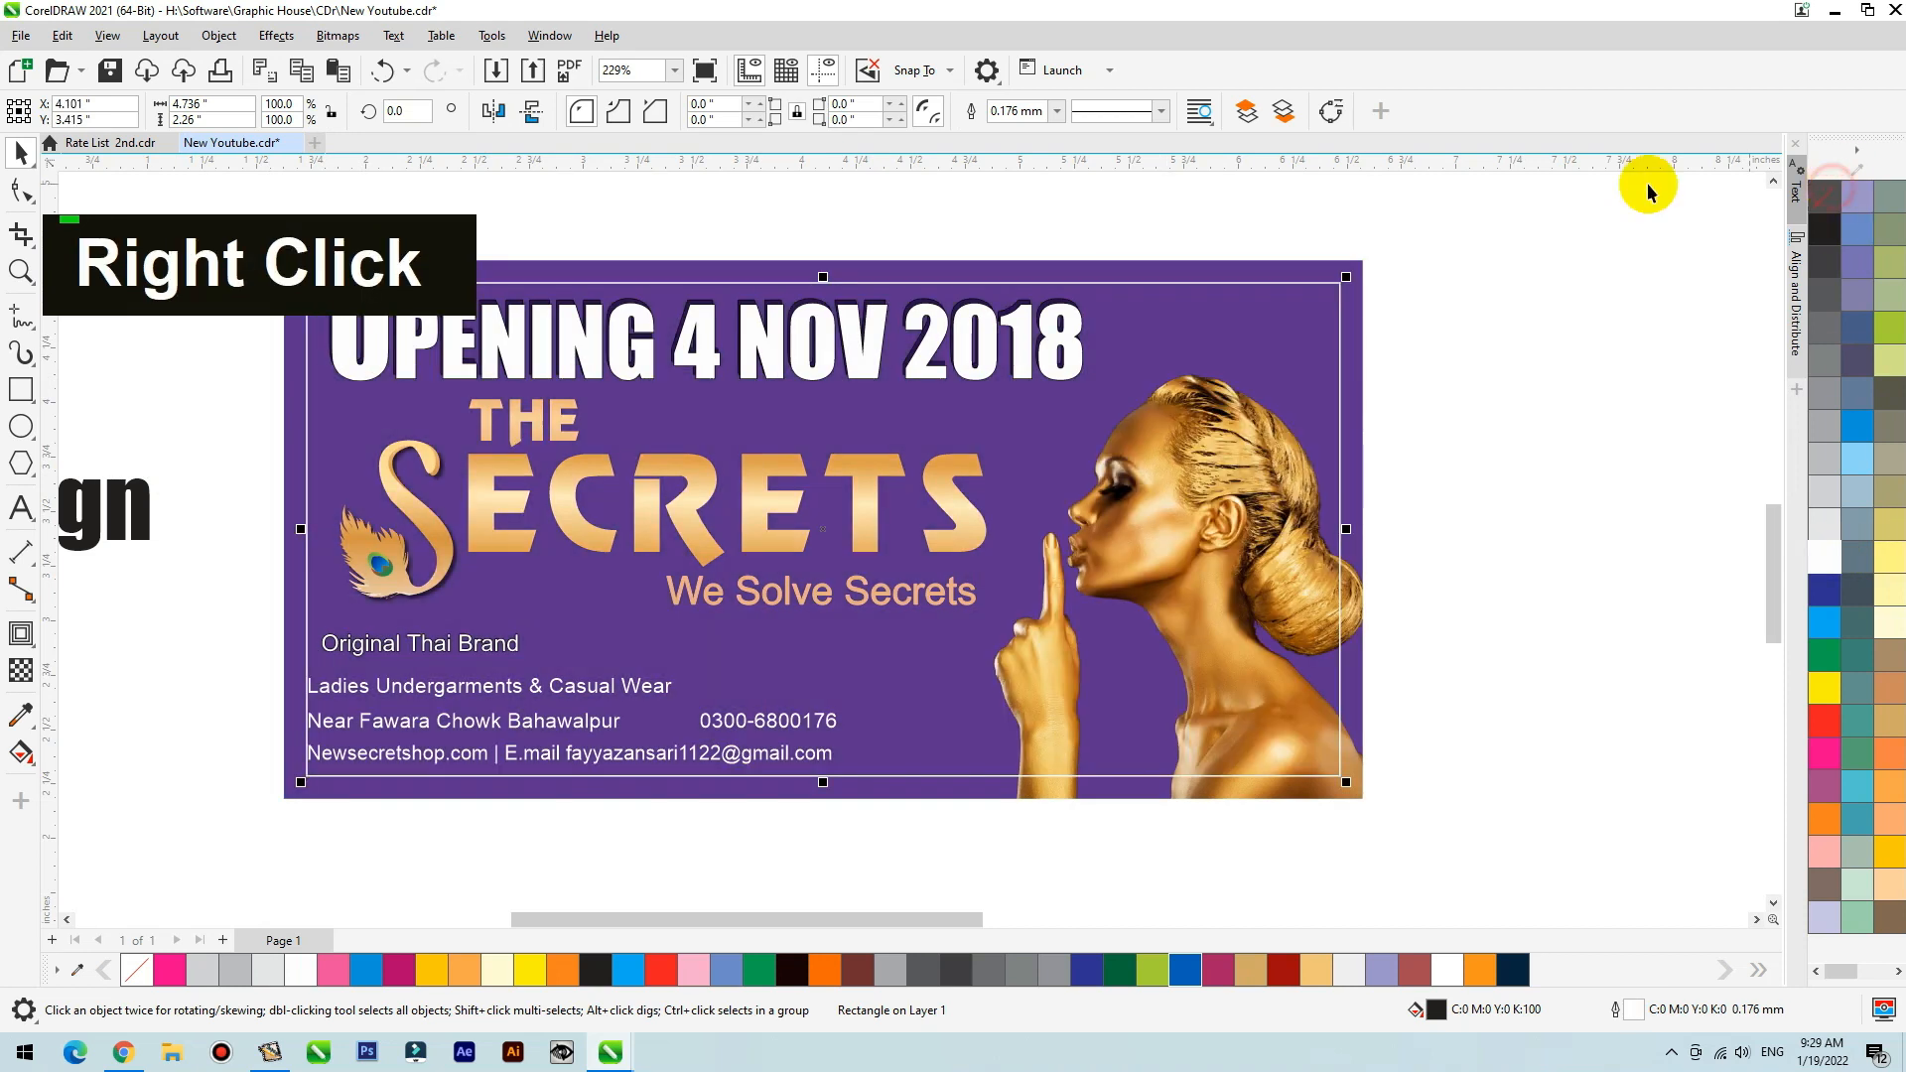
Move the white opening headline aside and delete the dark shadow copy behind it.
{"action": "left_click", "coordinate": [1532, 250]}
{"action": "left_click", "coordinate": [706, 356]}
{"action": "left_click_drag", "start_coordinate": [706, 352], "coordinate": [744, 343]}
{"action": "left_click", "coordinate": [713, 365]}
{"action": "key", "text": "Delete"}
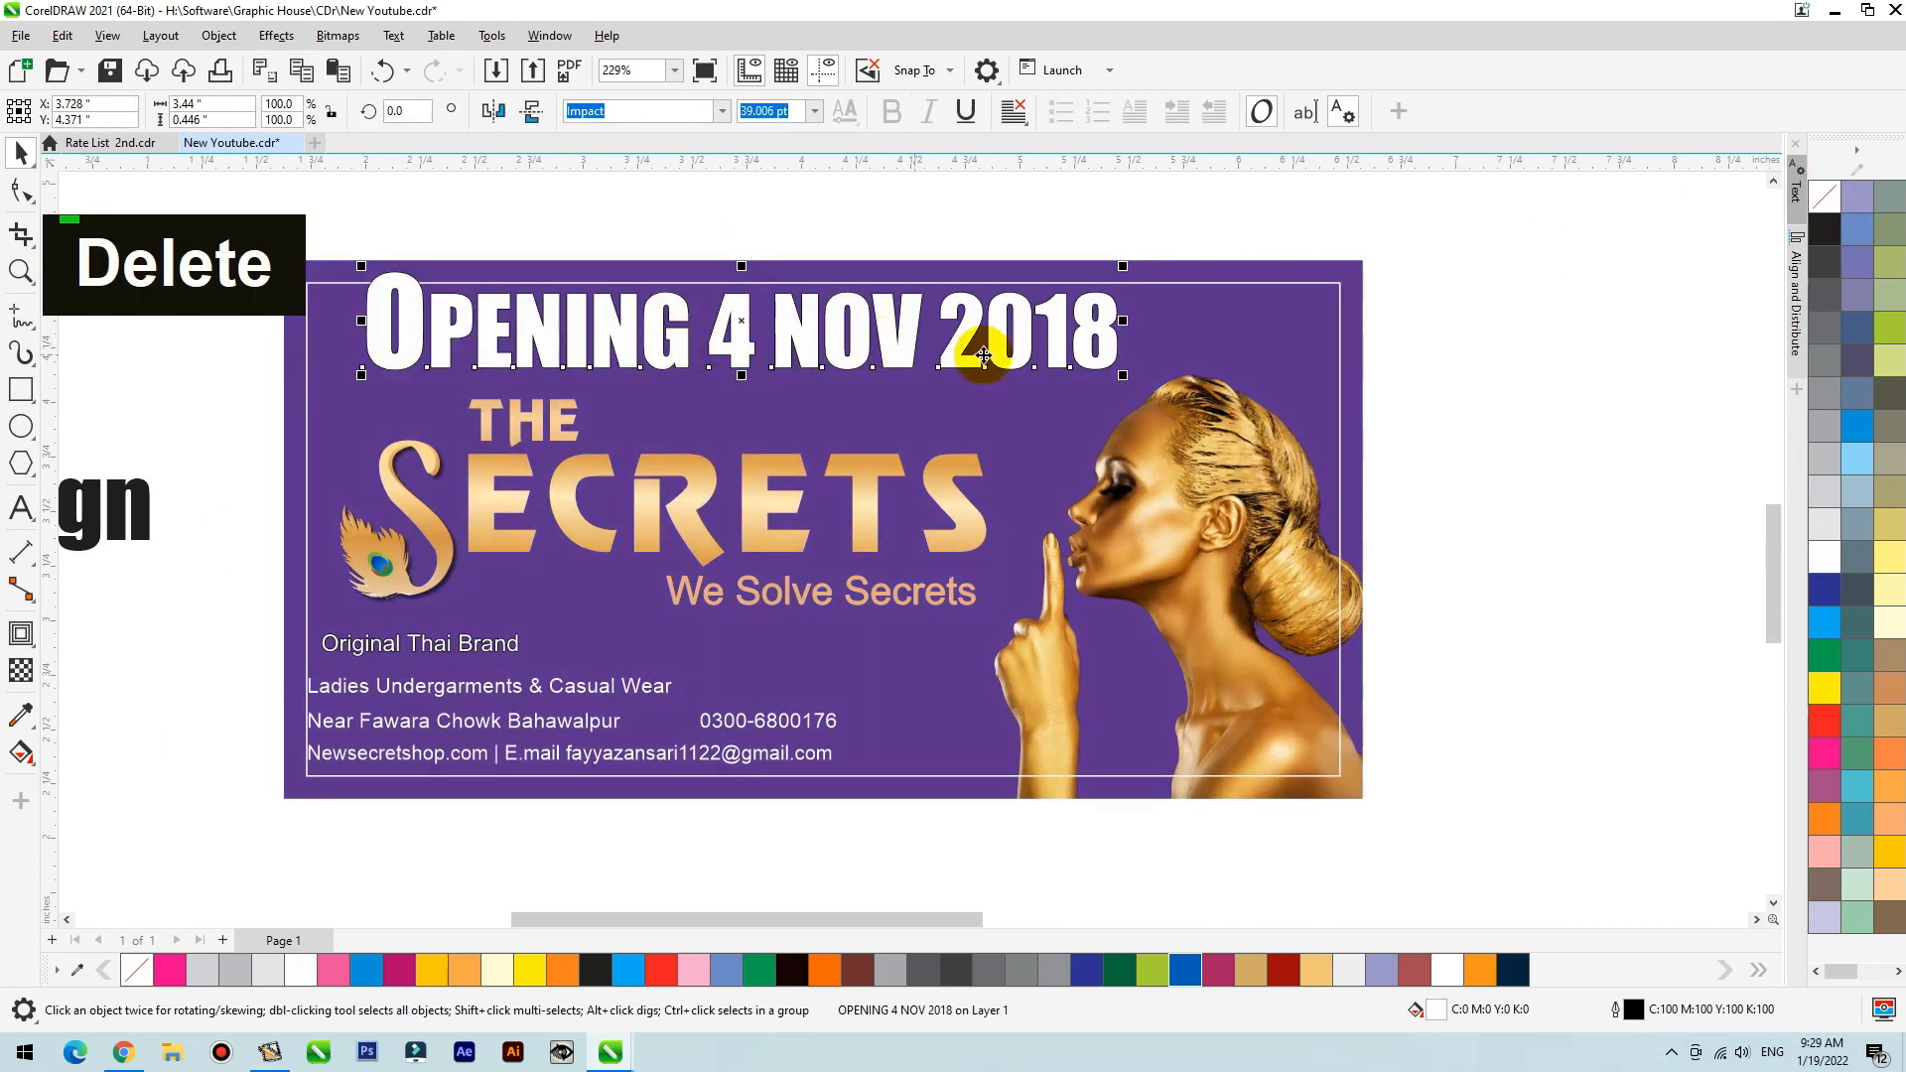
Set the opening headline in Poppins Medium, reduce its size and centre it horizontally on the background.
{"action": "left_click", "coordinate": [727, 111]}
{"action": "left_click", "coordinate": [689, 218]}
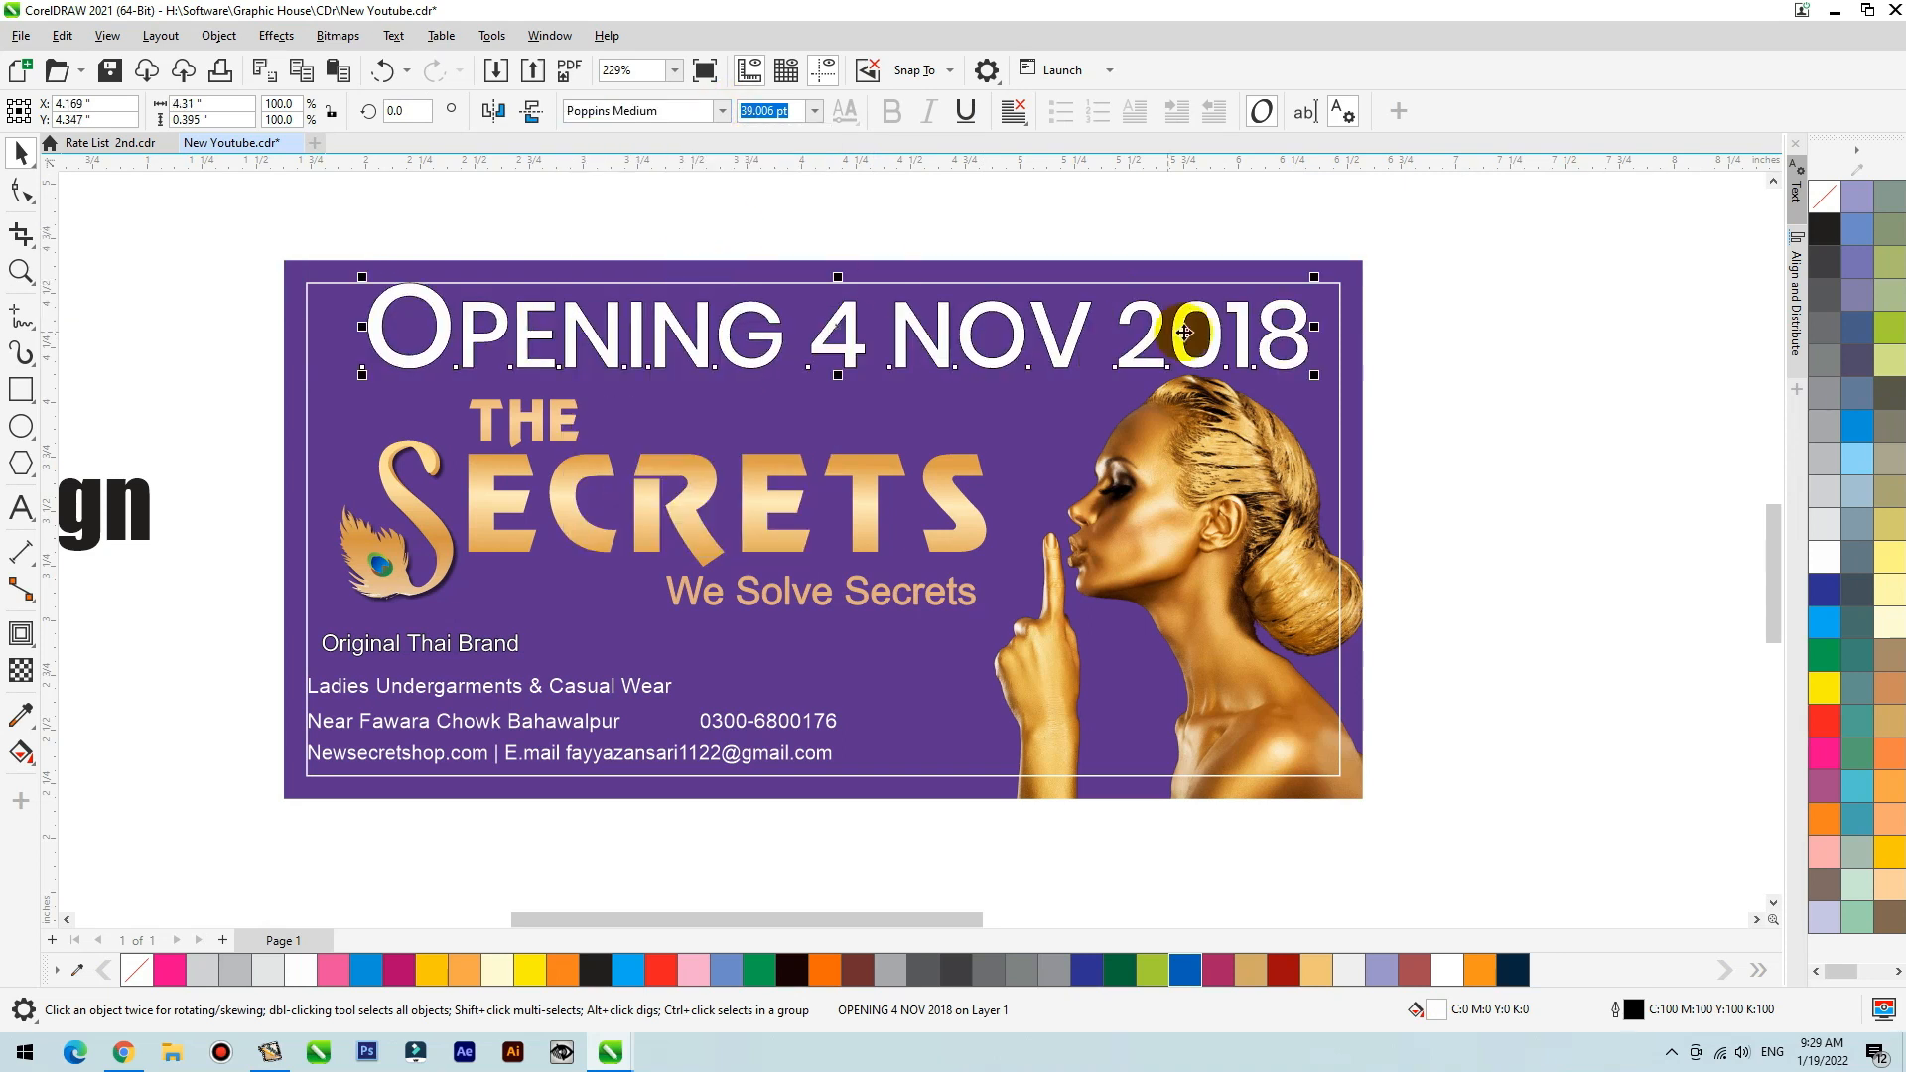
{"action": "left_click", "coordinate": [1256, 270], "text": "shift"}
{"action": "key", "text": "c"}
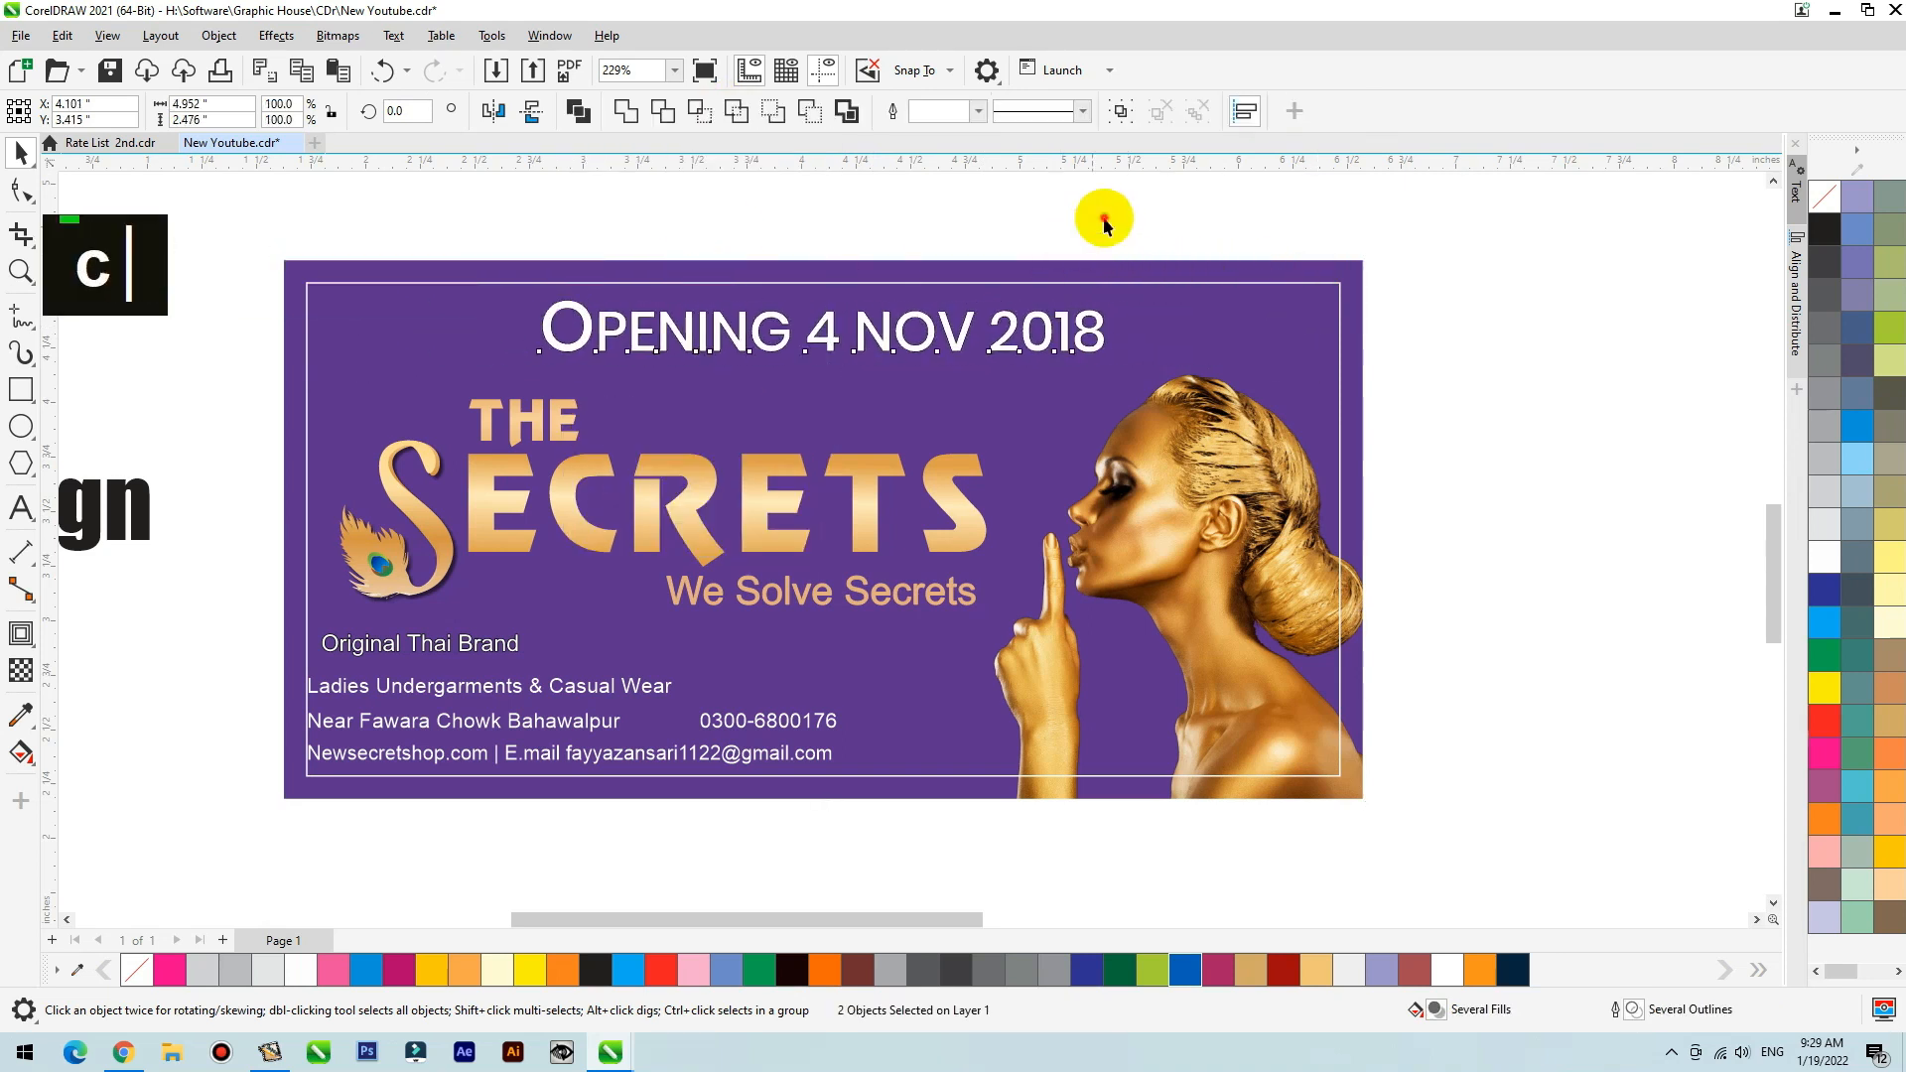
{"action": "left_click", "coordinate": [1105, 225]}
{"action": "left_click_drag", "start_coordinate": [815, 472], "coordinate": [876, 426]}
{"action": "key", "text": "ctrl+z"}
{"action": "left_click_drag", "start_coordinate": [445, 531], "coordinate": [383, 438]}
{"action": "key", "text": "ctrl+z"}
{"action": "left_click", "coordinate": [578, 527], "text": "shift"}
{"action": "left_click_drag", "start_coordinate": [578, 527], "coordinate": [563, 456]}
{"action": "key", "text": "ctrl+z"}
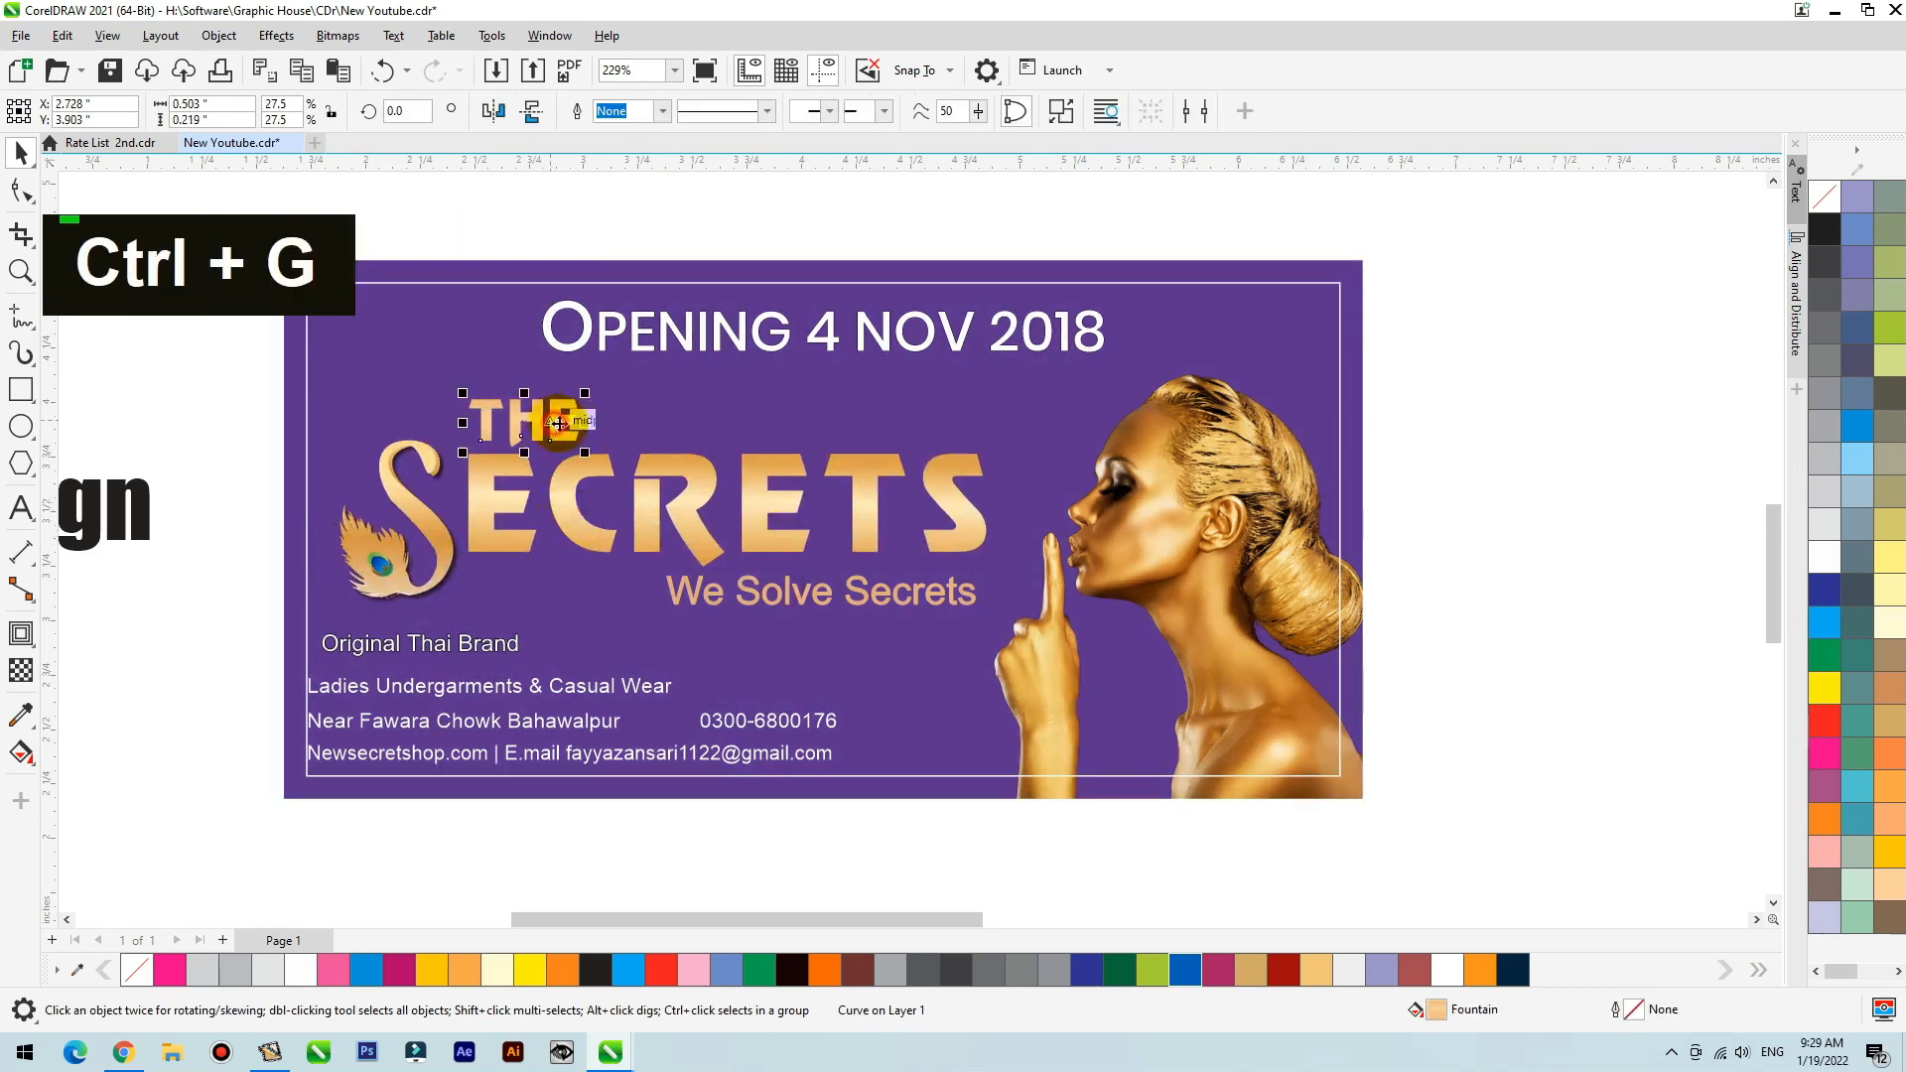
Change the font of the "We Solve Secrets" tagline to Authorized Signature.
{"action": "double_click", "coordinate": [730, 604]}
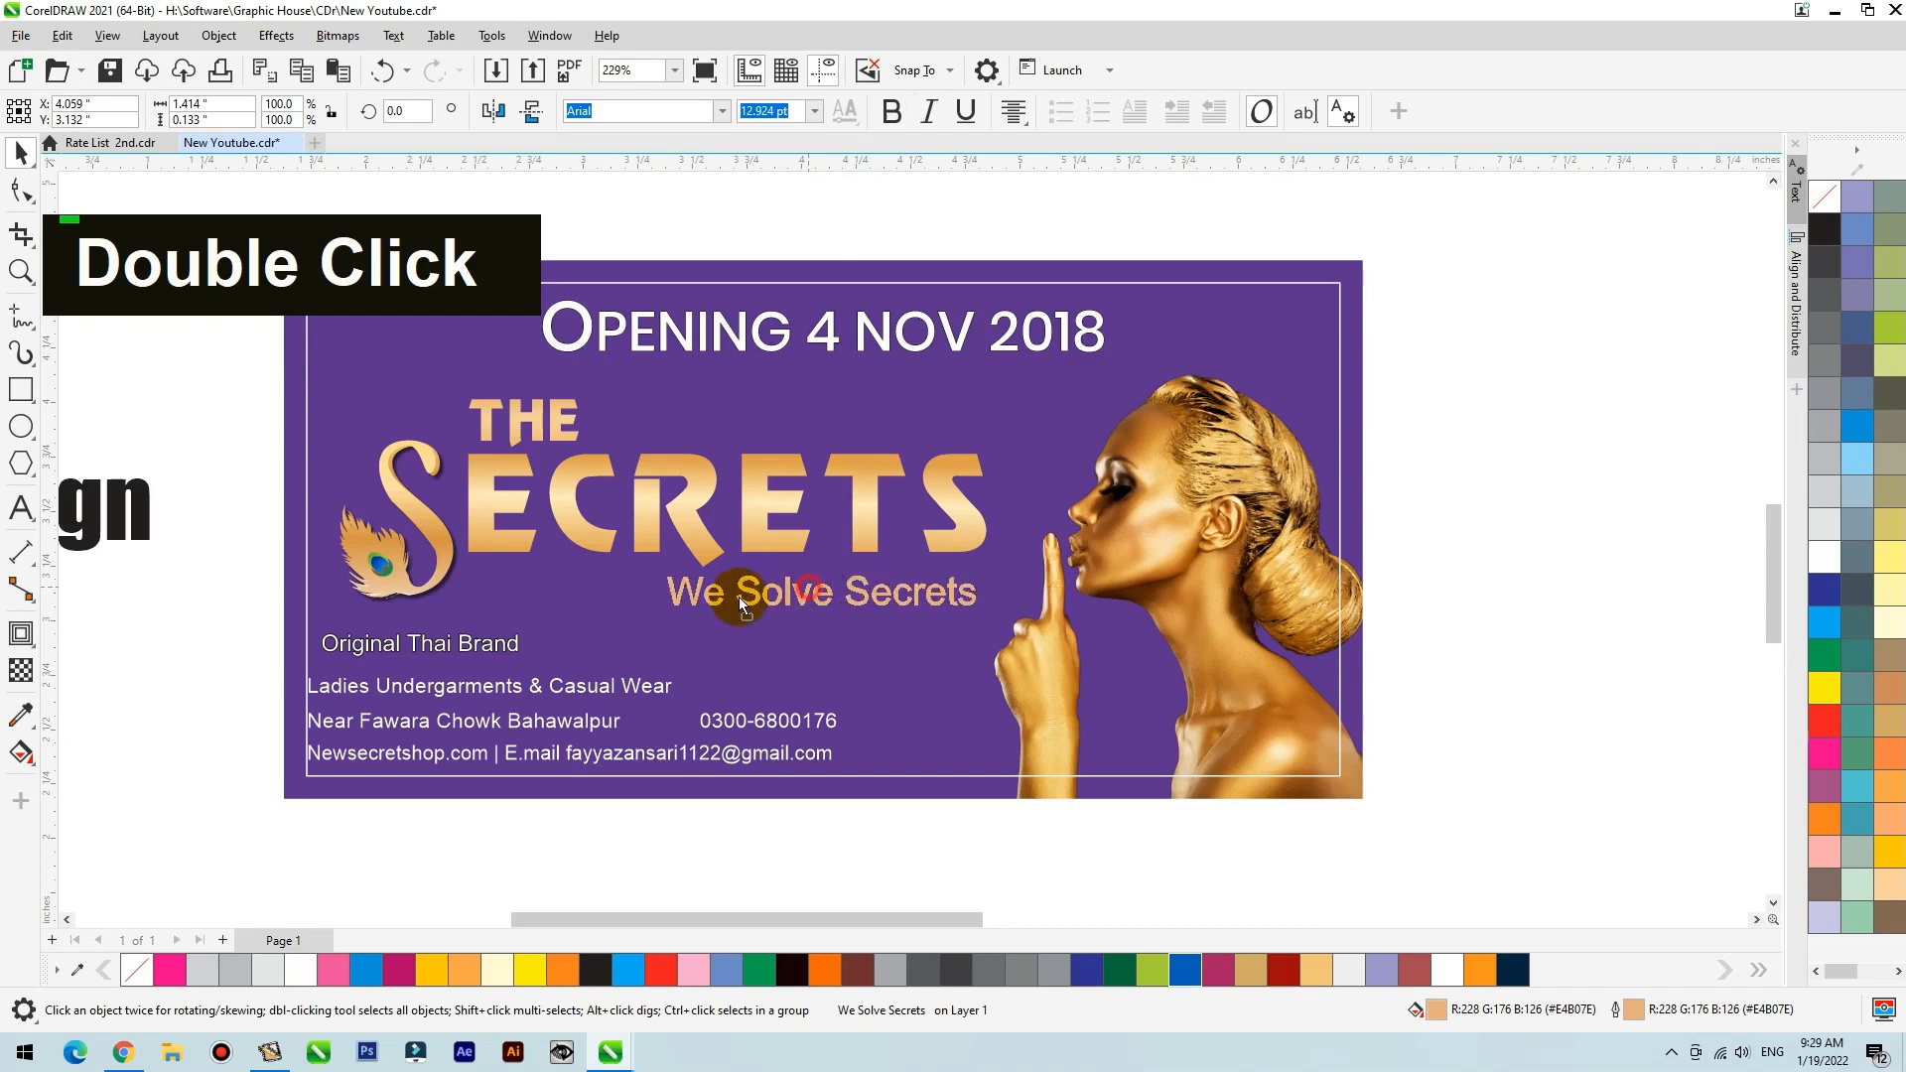
{"action": "key", "text": "ctrl+z"}
{"action": "left_click", "coordinate": [722, 111]}
{"action": "scroll", "coordinate": [667, 327], "scroll_direction": "down", "scroll_amount": 5}
{"action": "scroll", "coordinate": [663, 328], "scroll_direction": "up", "scroll_amount": 4}
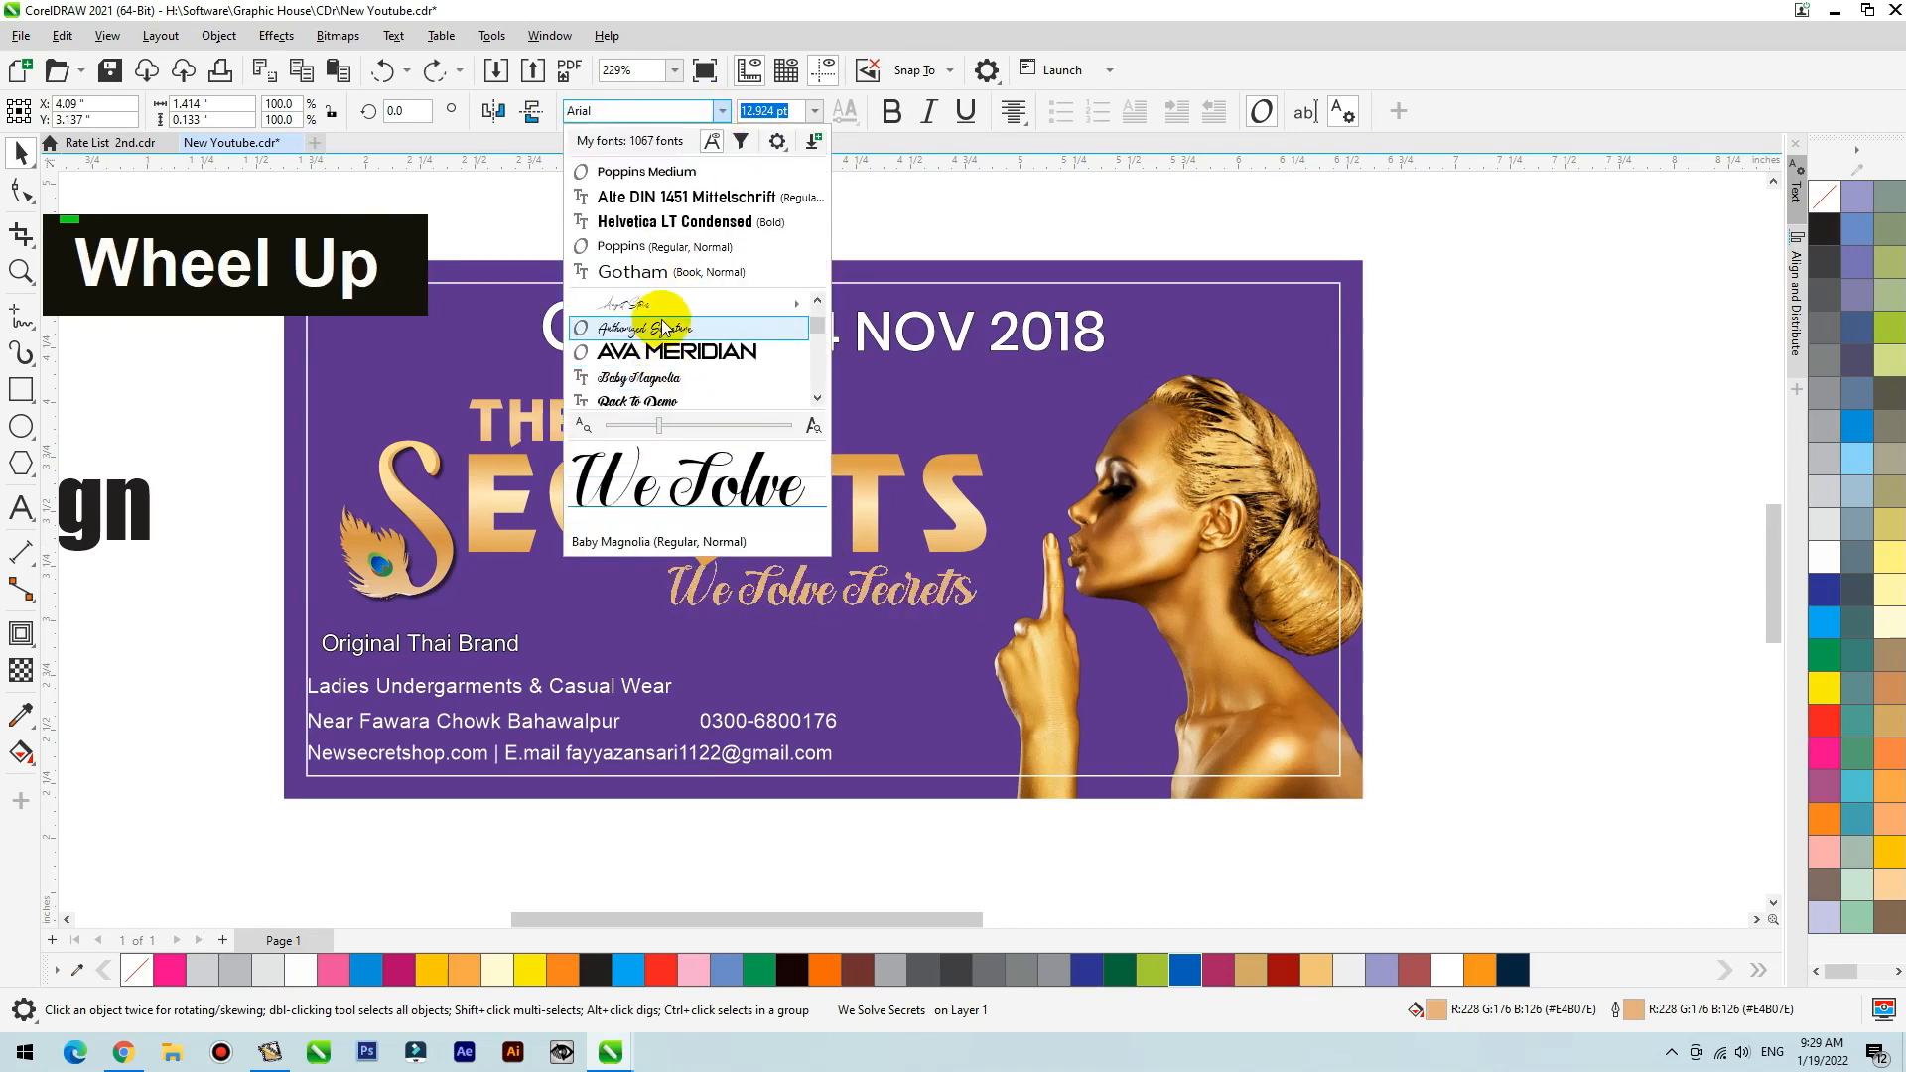
{"action": "left_click", "coordinate": [669, 329]}
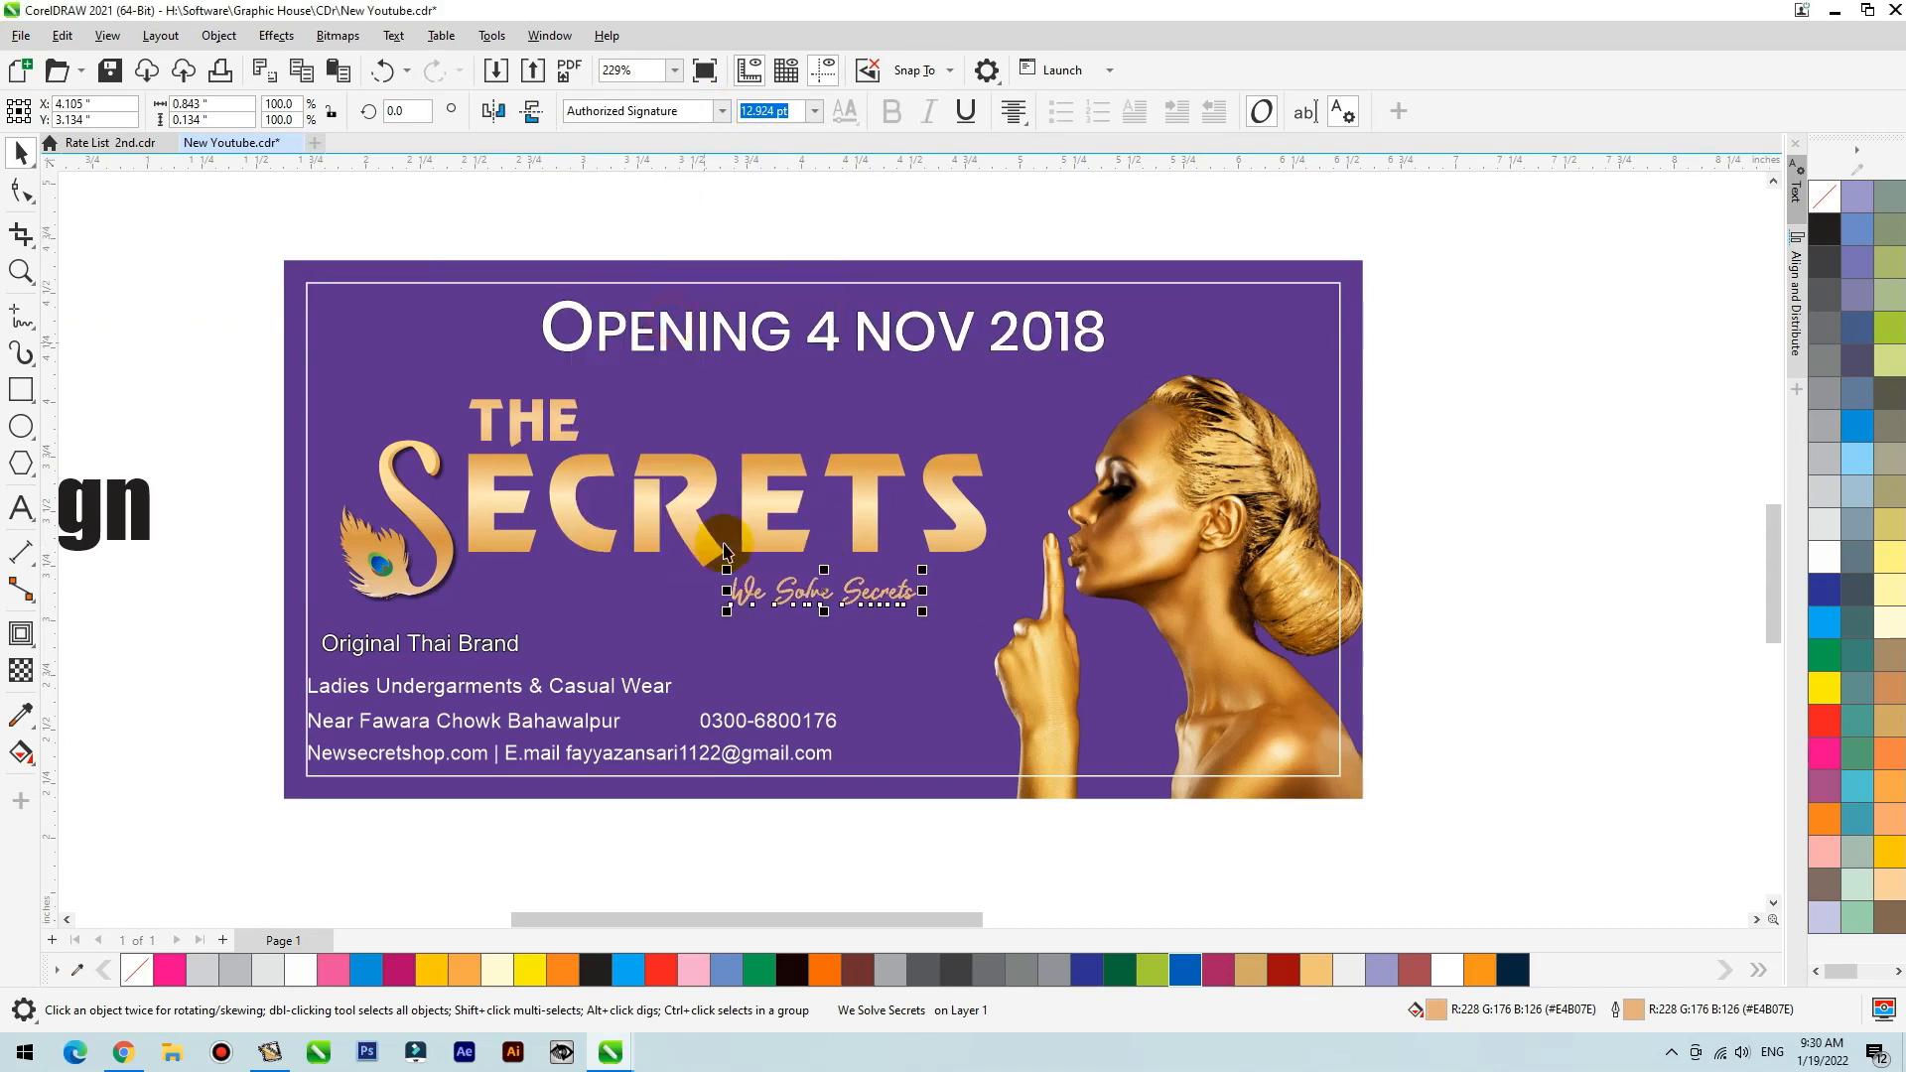
Restyle the tagline as white 16.452 pt text without outline and shift it toward the end of the SECRETS title.
{"action": "key", "text": "F2"}
{"action": "left_click_drag", "start_coordinate": [594, 464], "coordinate": [943, 724]}
{"action": "right_click", "coordinate": [1825, 199]}
{"action": "left_click_drag", "start_coordinate": [1340, 489], "coordinate": [1411, 460]}
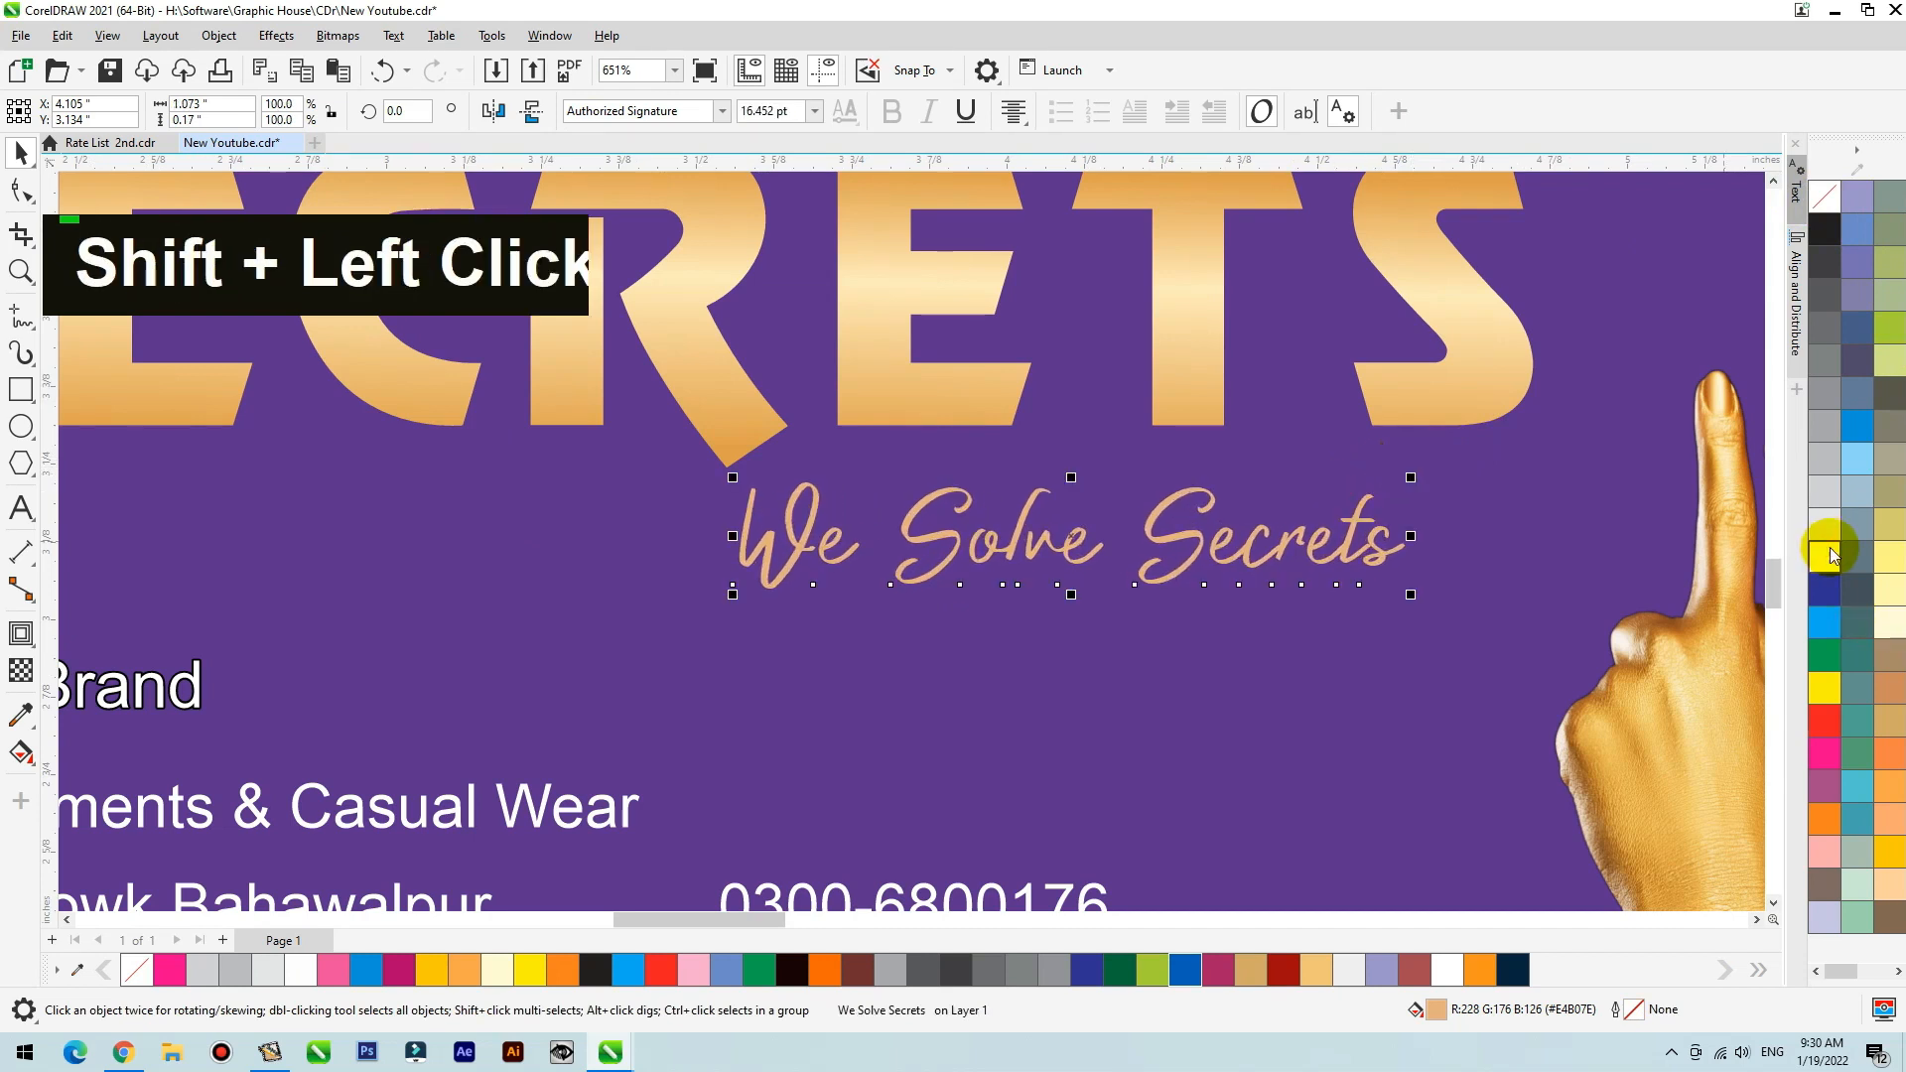
{"action": "left_click_drag", "start_coordinate": [1340, 556], "coordinate": [1407, 550]}
{"action": "scroll", "coordinate": [1175, 664], "scroll_direction": "down", "scroll_amount": 5}
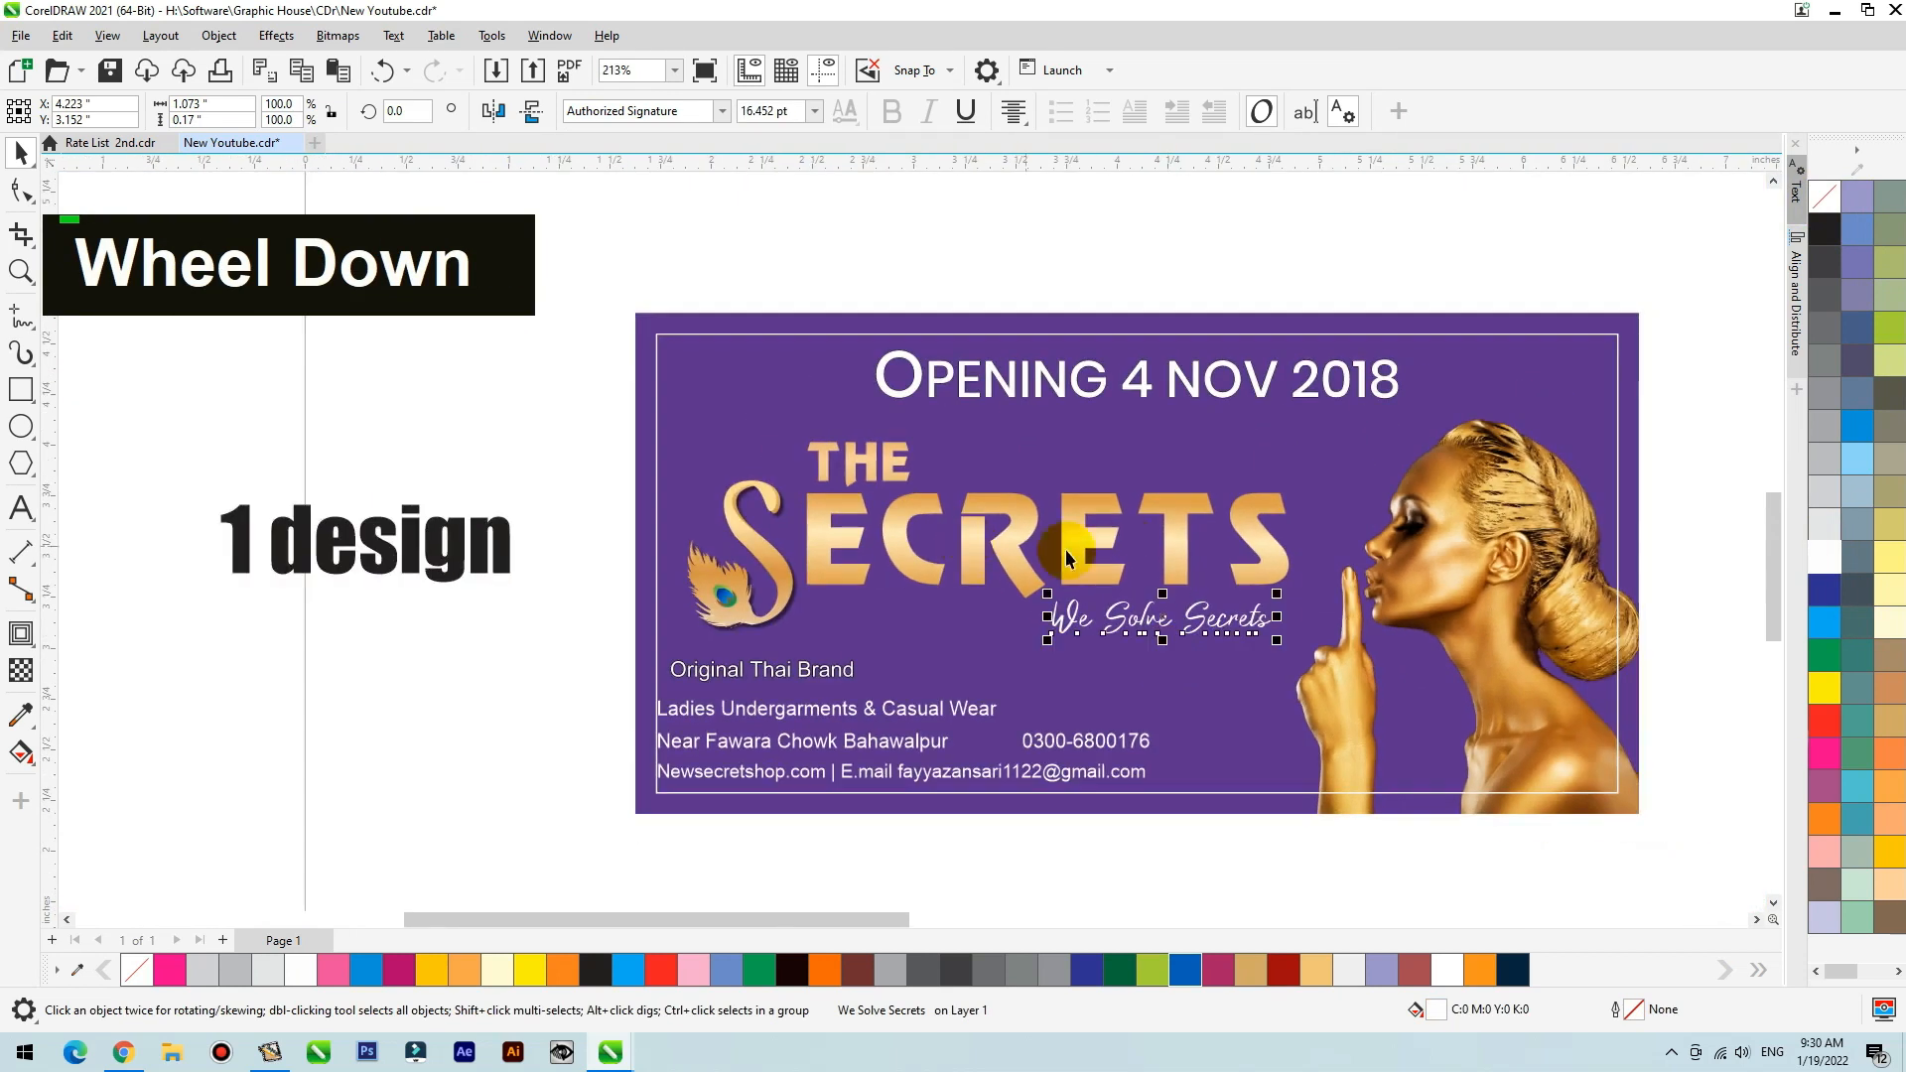
Change the font of all text lines below the logo, including the product, address and contact lines, to Poppins Medium.
{"action": "left_click", "coordinate": [963, 538]}
{"action": "scroll", "coordinate": [521, 596], "scroll_direction": "down", "scroll_amount": 2}
{"action": "key", "text": "F2"}
{"action": "left_click_drag", "start_coordinate": [420, 514], "coordinate": [1035, 771]}
{"action": "left_click", "coordinate": [781, 563]}
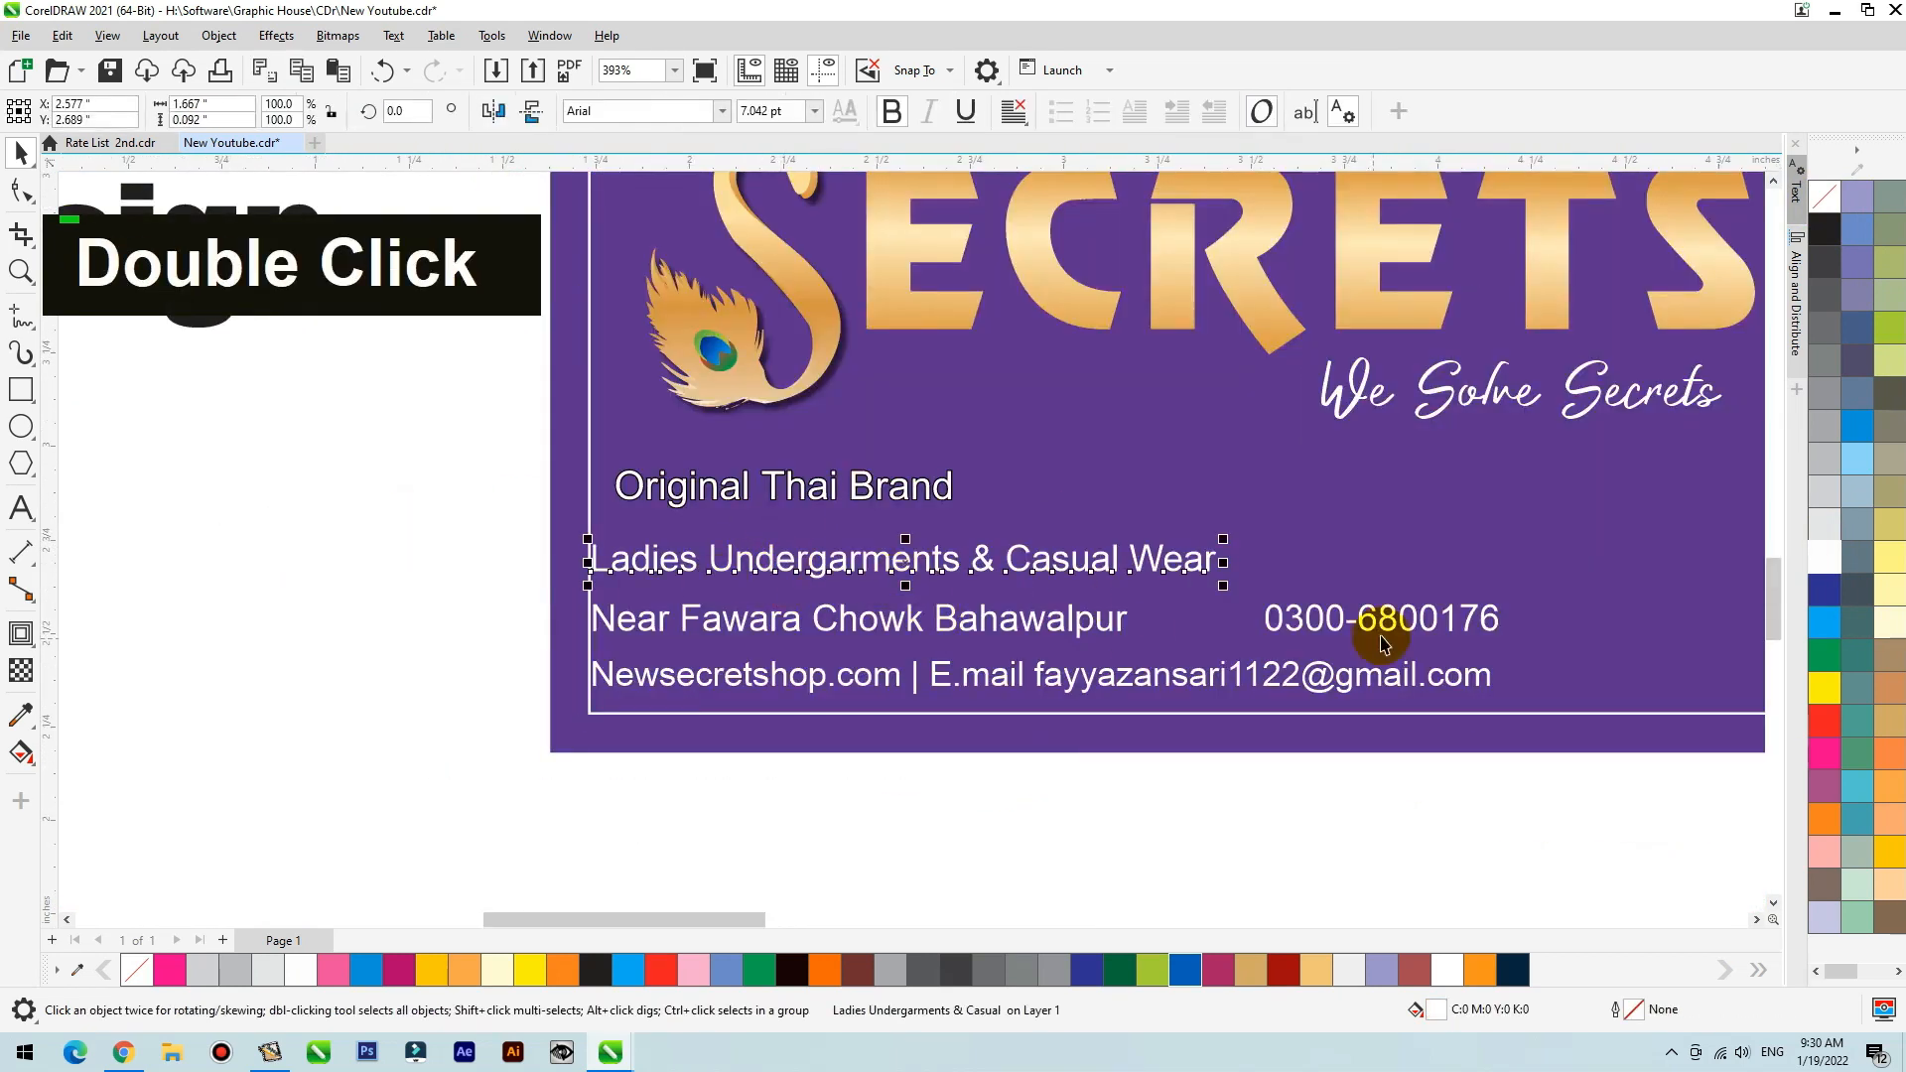
{"action": "left_click_drag", "start_coordinate": [409, 757], "coordinate": [1624, 513]}
{"action": "left_click", "coordinate": [873, 622]}
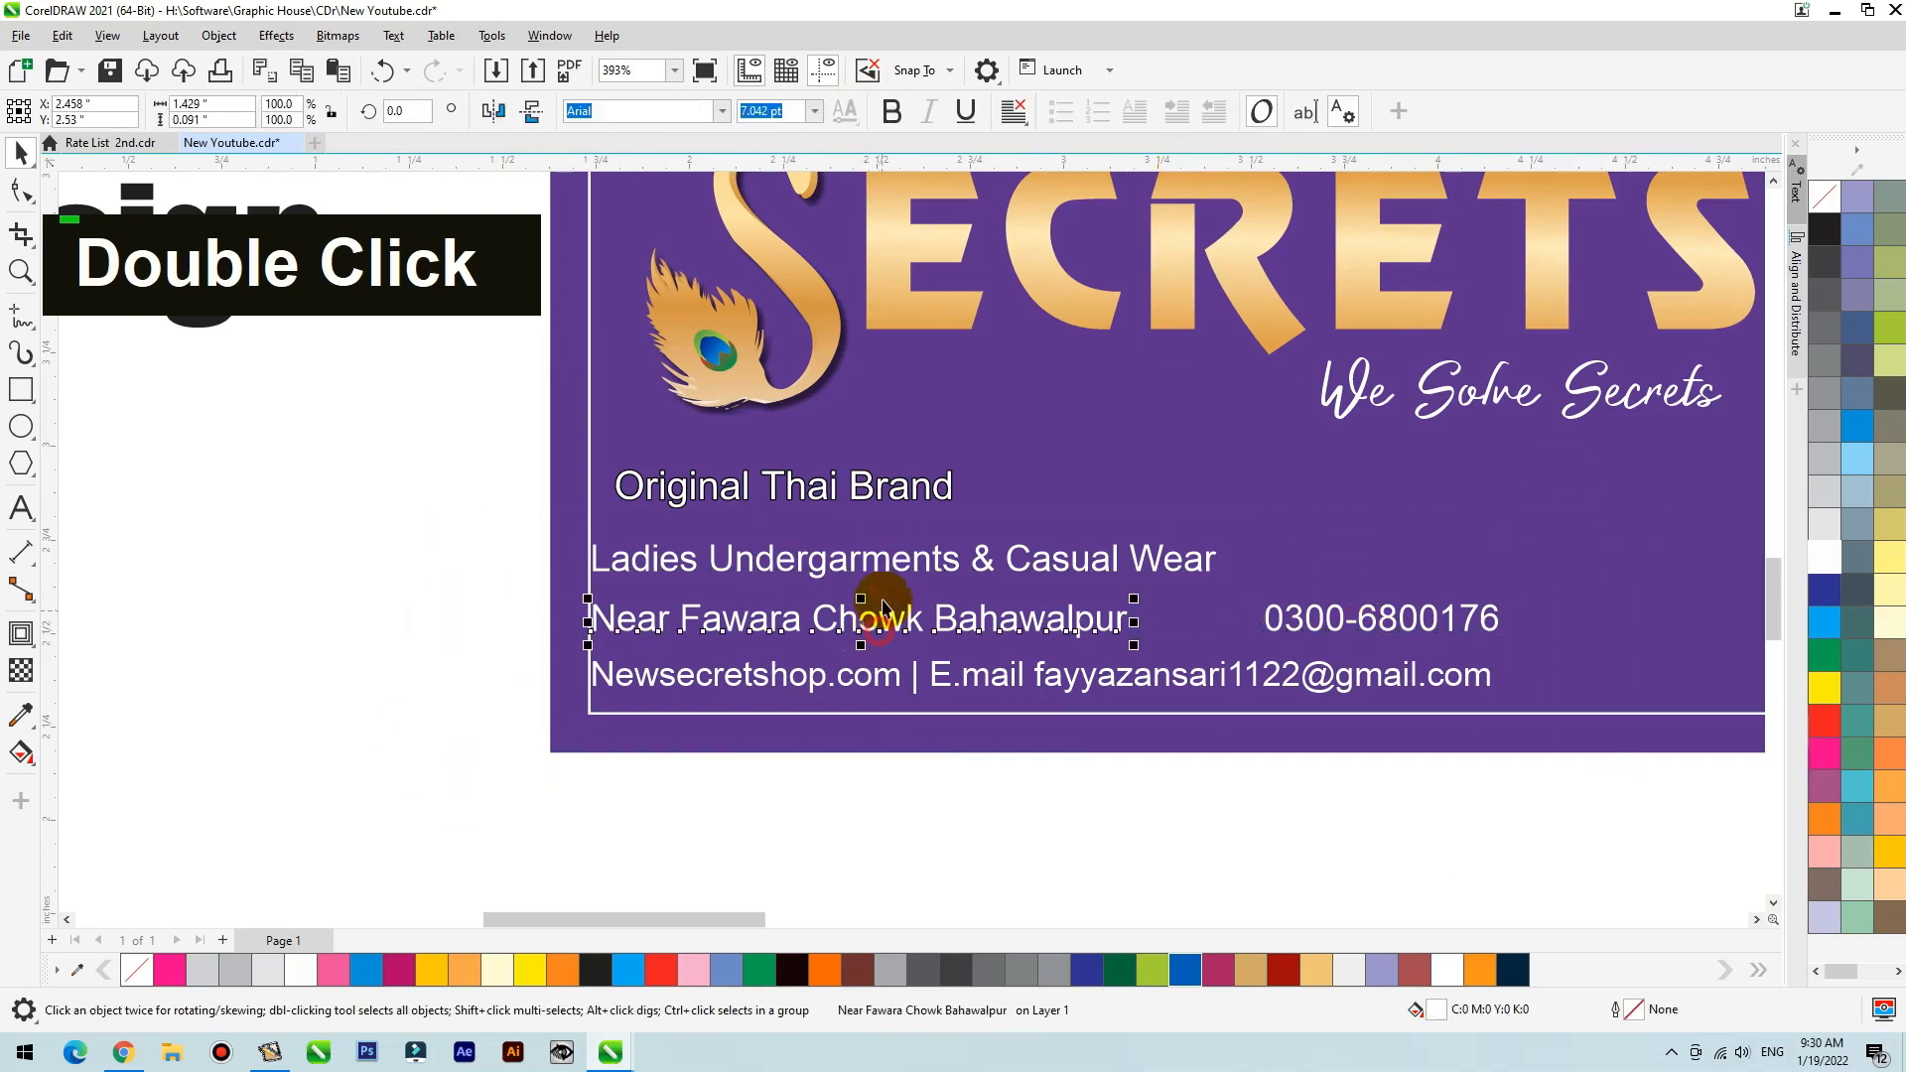
{"action": "left_click", "coordinate": [875, 574], "text": "shift"}
{"action": "key", "text": "ctrl+z"}
{"action": "double_click", "coordinate": [855, 676]}
{"action": "left_click_drag", "start_coordinate": [446, 779], "coordinate": [1595, 455]}
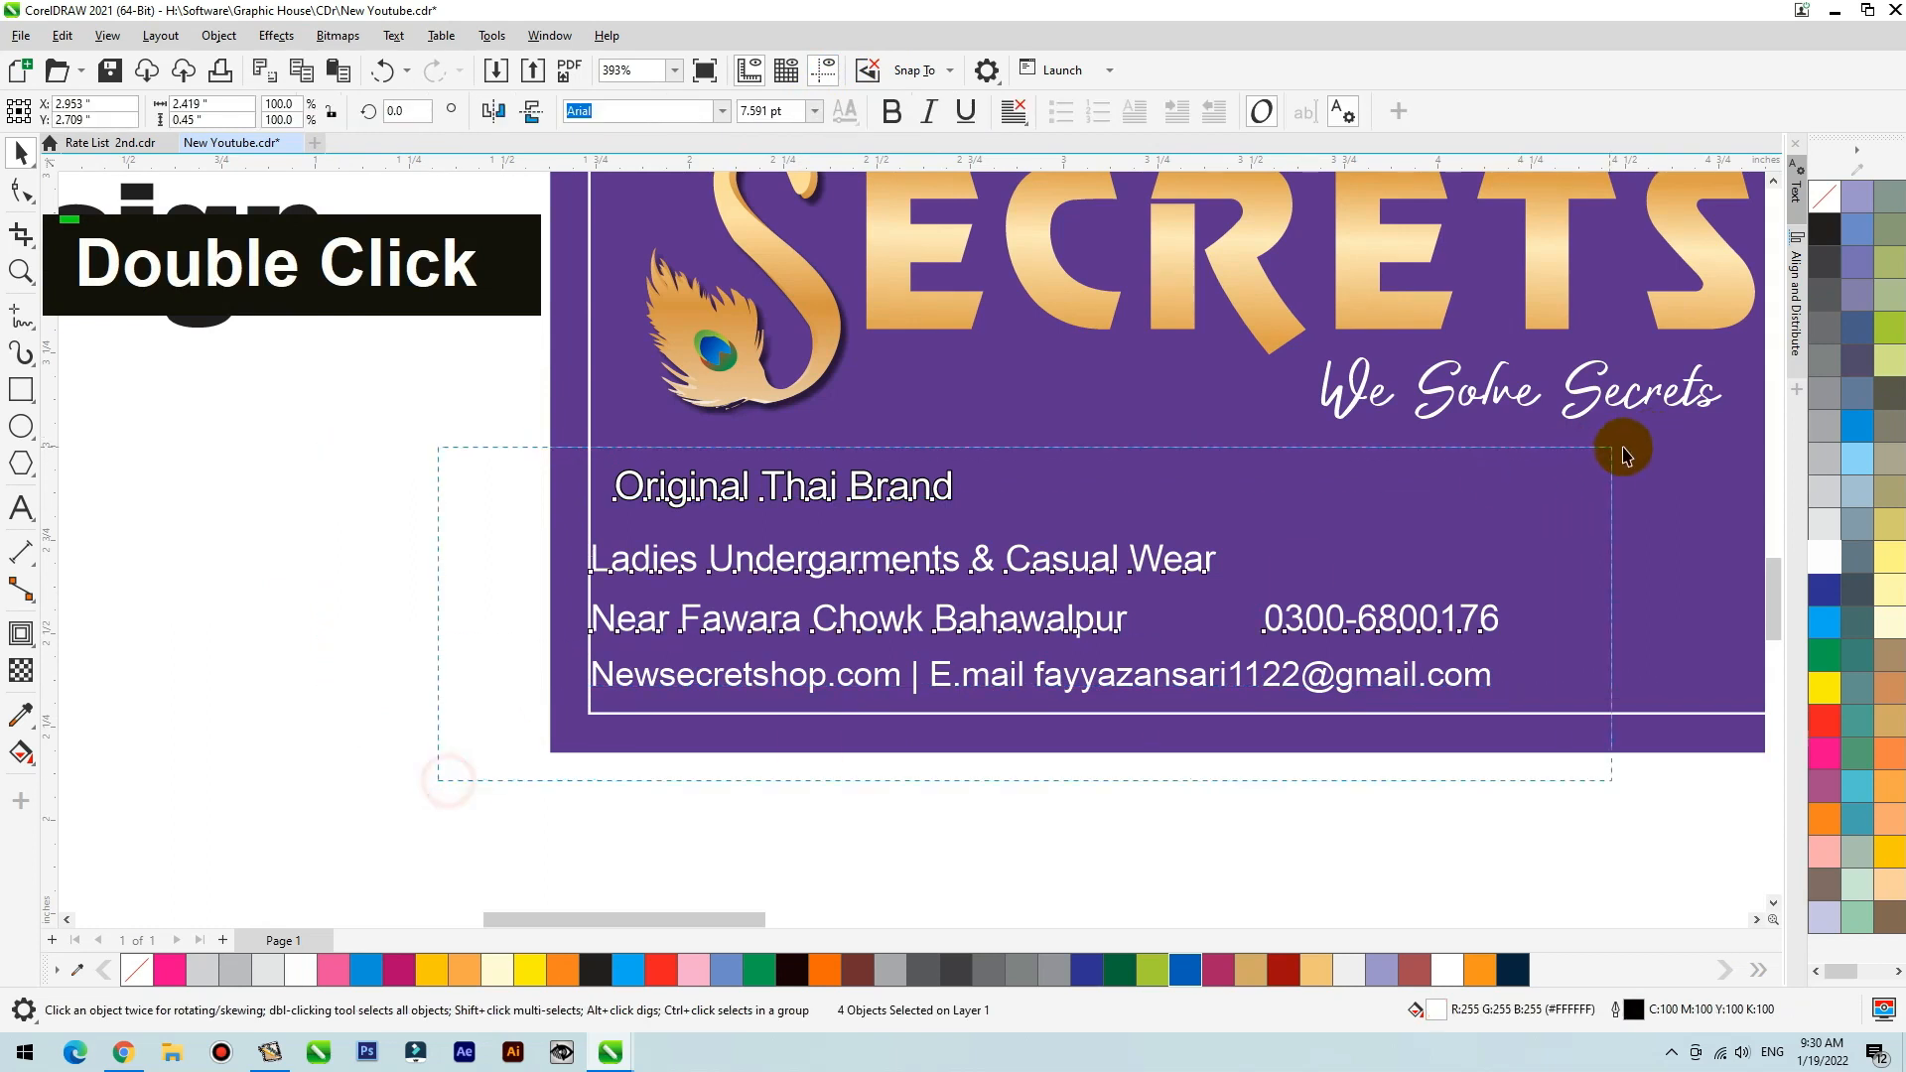
{"action": "left_click", "coordinate": [719, 107]}
{"action": "left_click", "coordinate": [675, 192]}
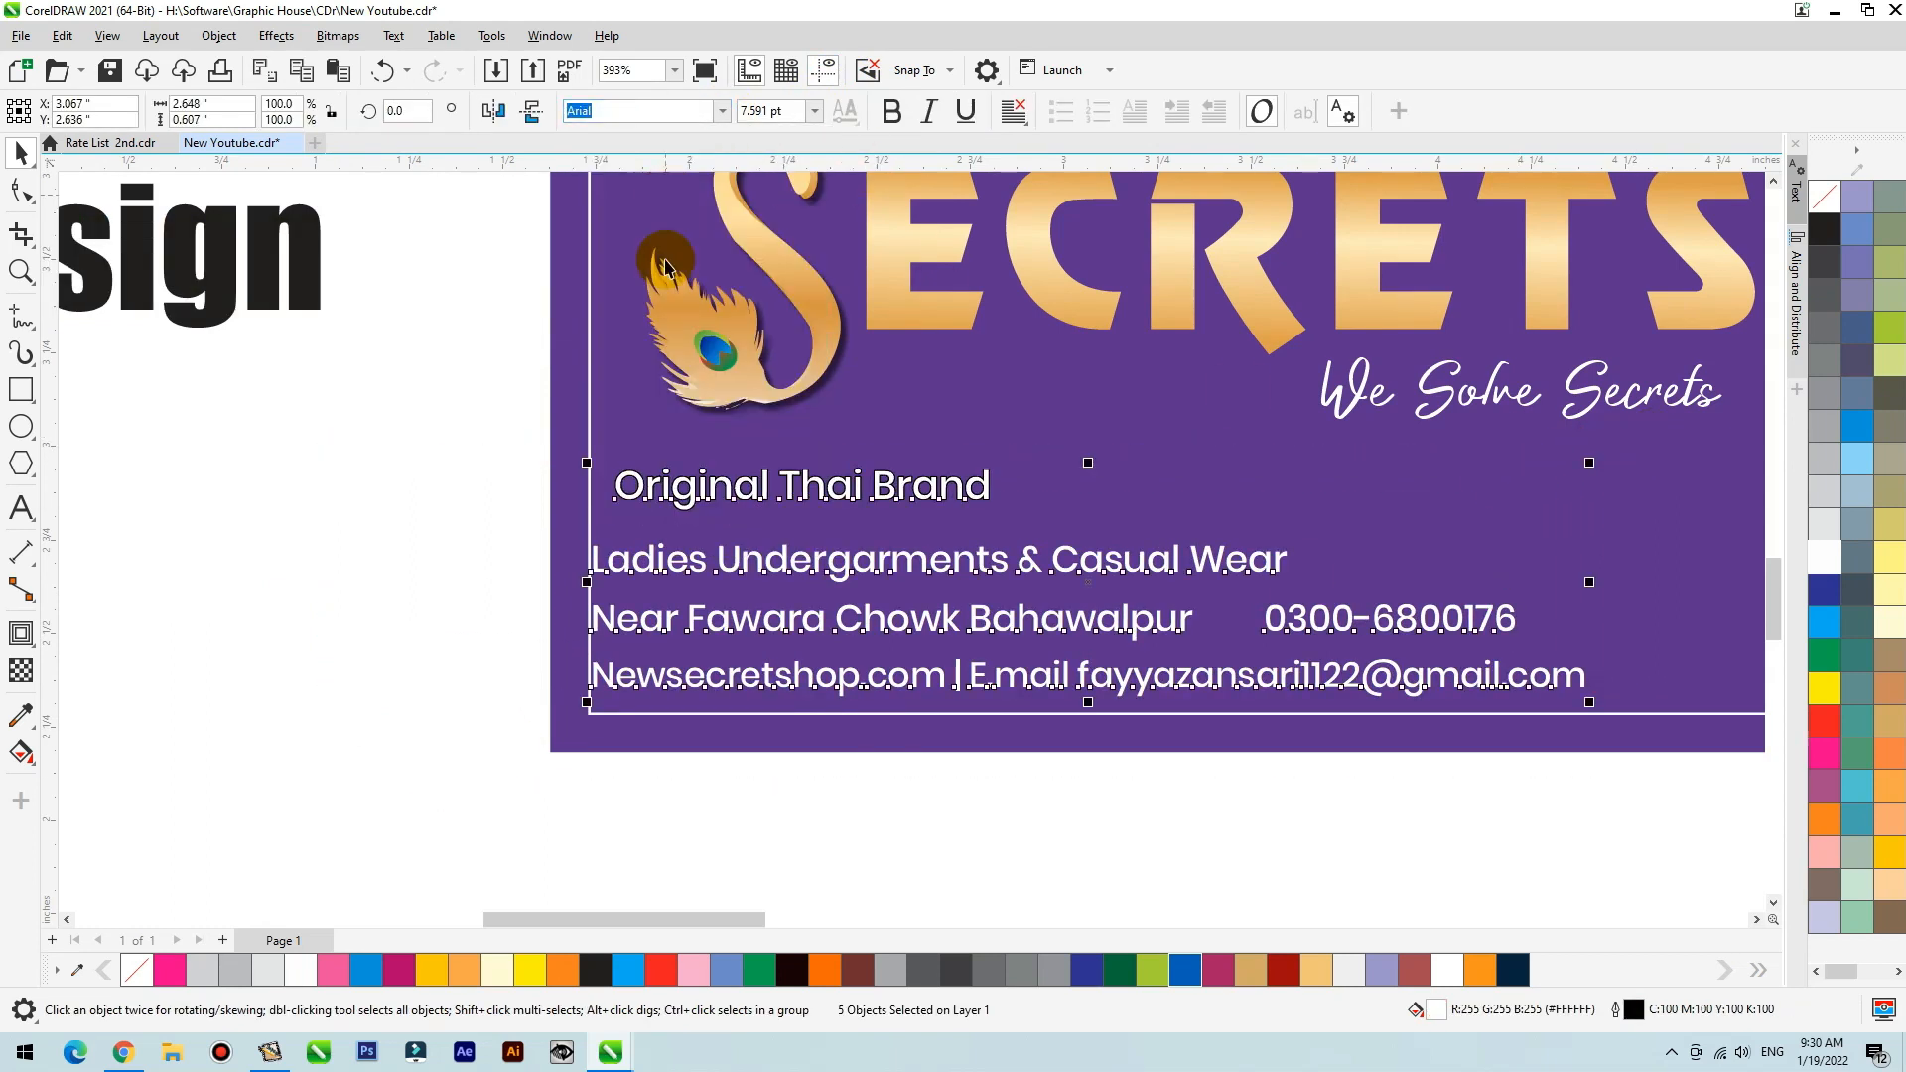
Lower the website and e-mail line slightly and move the phone number closer to the address.
{"action": "left_click", "coordinate": [976, 824]}
{"action": "mouse_move", "coordinate": [1063, 695]}
{"action": "left_mouse_down"}
{"action": "mouse_move", "coordinate": [1031, 688]}
{"action": "mouse_move", "coordinate": [1035, 704]}
{"action": "left_mouse_up"}
{"action": "key", "text": "ctrl+z"}
{"action": "left_click_drag", "start_coordinate": [1299, 628], "coordinate": [1248, 624]}
Add a "|" separator after the address text, between it and the phone number.
{"action": "key", "text": "F2"}
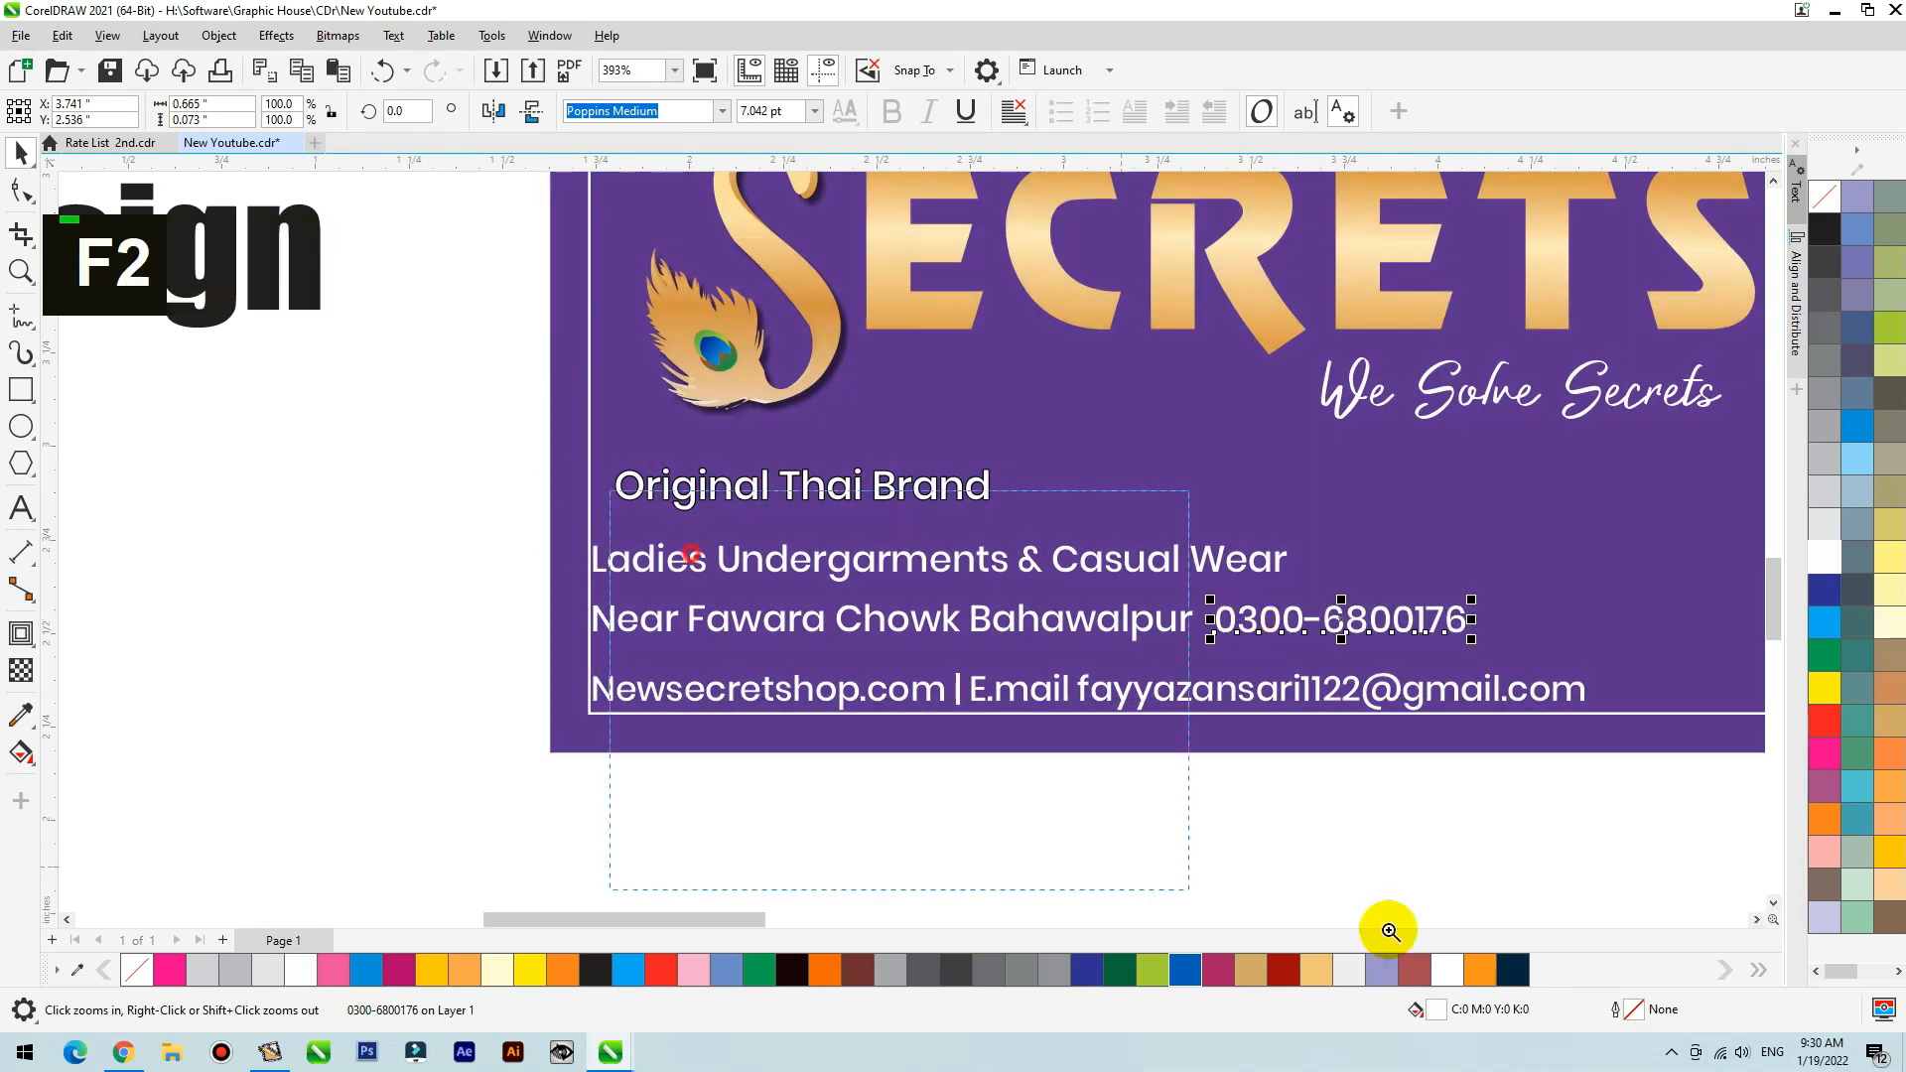
{"action": "left_click_drag", "start_coordinate": [613, 534], "coordinate": [1594, 842]}
{"action": "double_click", "coordinate": [1068, 413]}
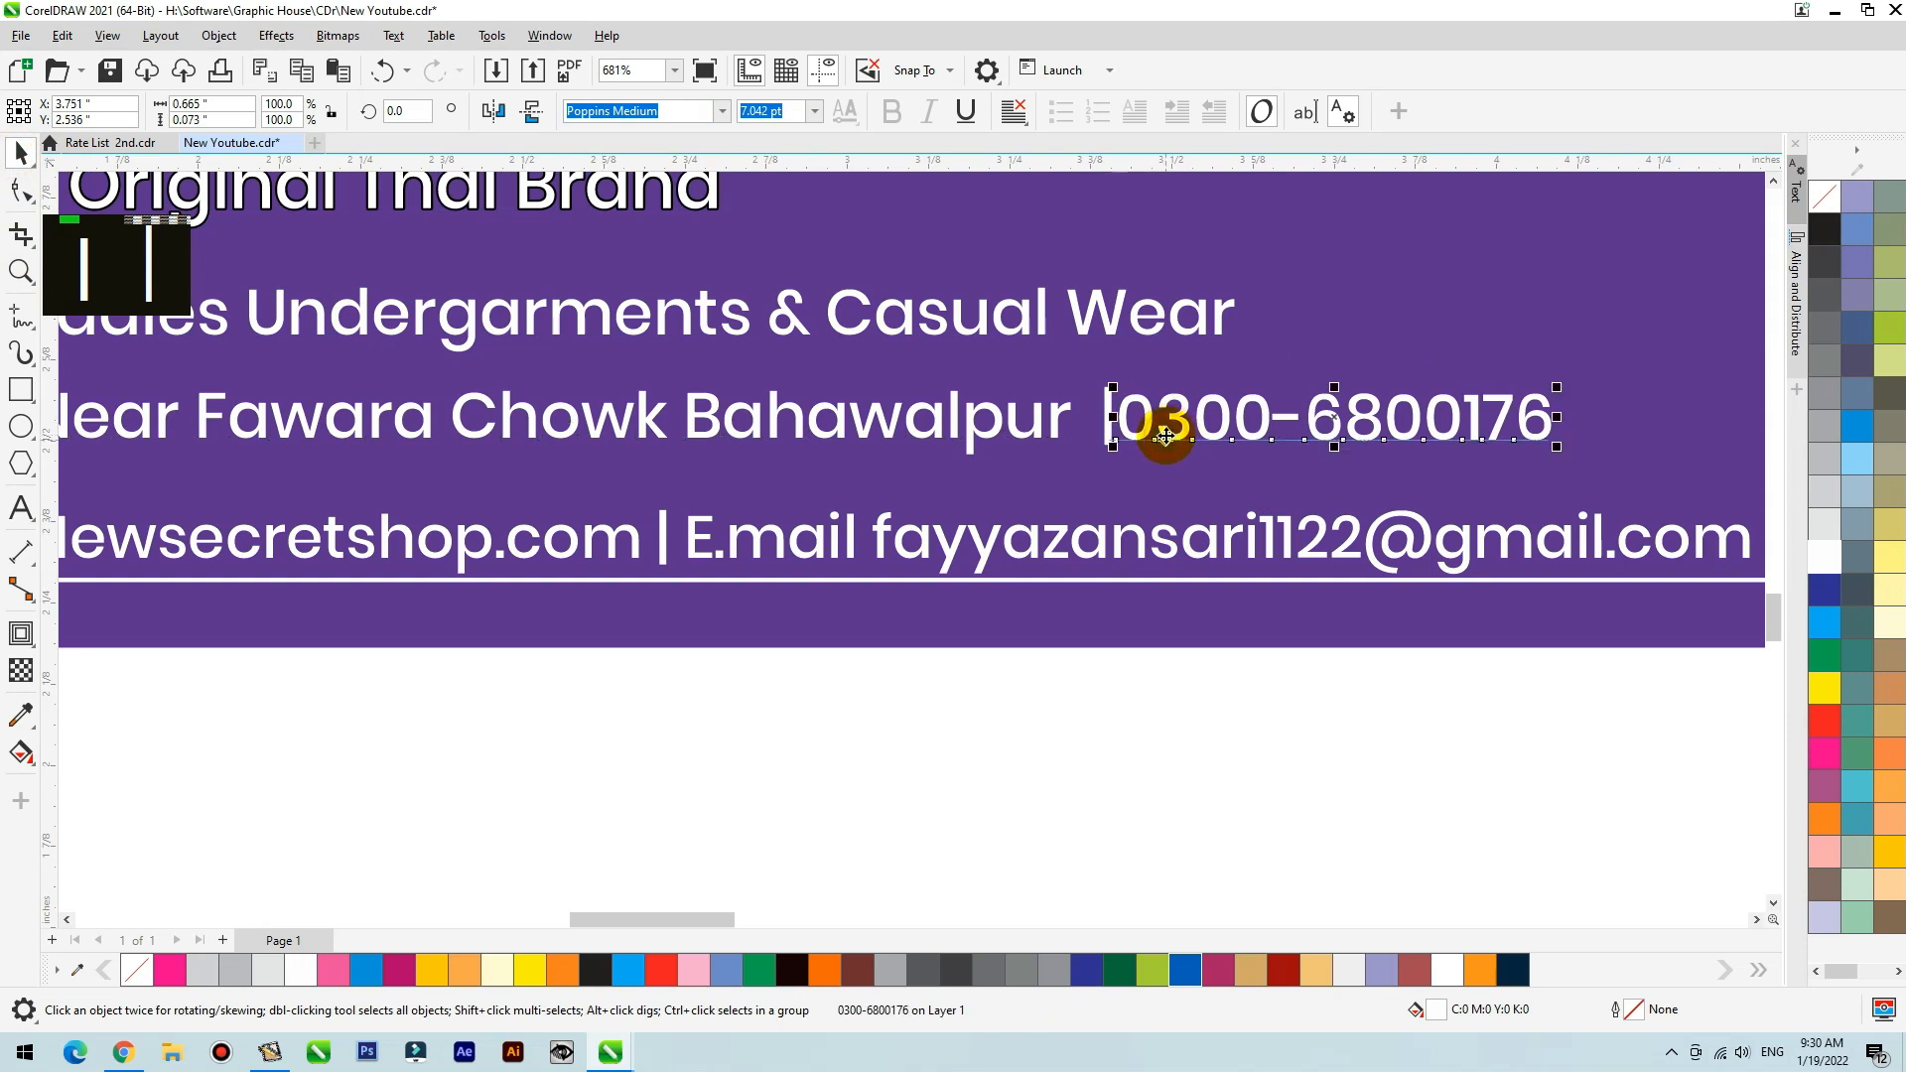
{"action": "left_click", "coordinate": [1238, 761]}
Nudge the address and phone number down together toward the website and e-mail line.
{"action": "scroll", "coordinate": [1239, 808], "scroll_direction": "down", "scroll_amount": 2}
{"action": "left_click_drag", "start_coordinate": [213, 477], "coordinate": [1648, 574]}
{"action": "key", "text": "Down"}
{"action": "key", "text": "Down"}
{"action": "key", "text": "Down"}
{"action": "key", "text": "Down"}
{"action": "key", "text": "Down"}
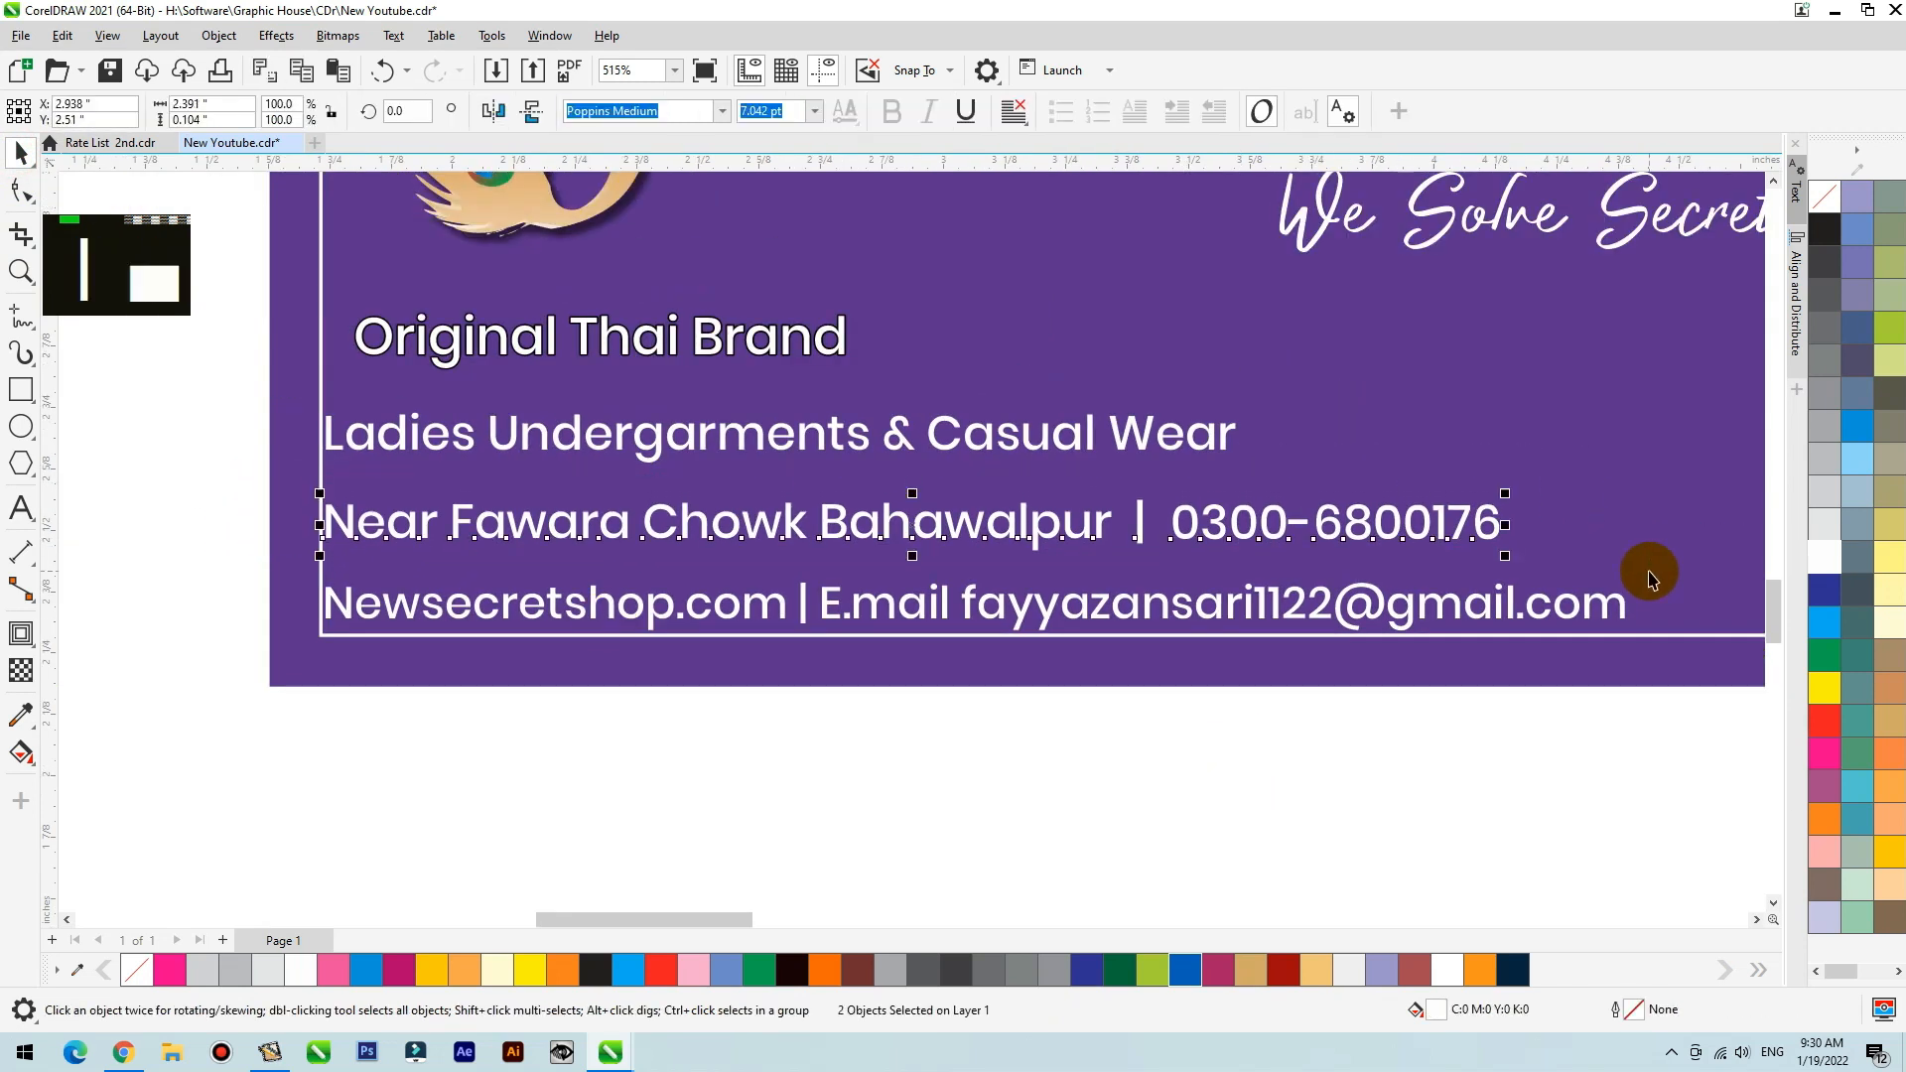
{"action": "key", "text": "Down"}
Move the "Ladies Undergarments & Casual Wear" line to the right and slightly up, away from the address block.
{"action": "scroll", "coordinate": [695, 767], "scroll_direction": "down", "scroll_amount": 2}
{"action": "key", "text": "F2"}
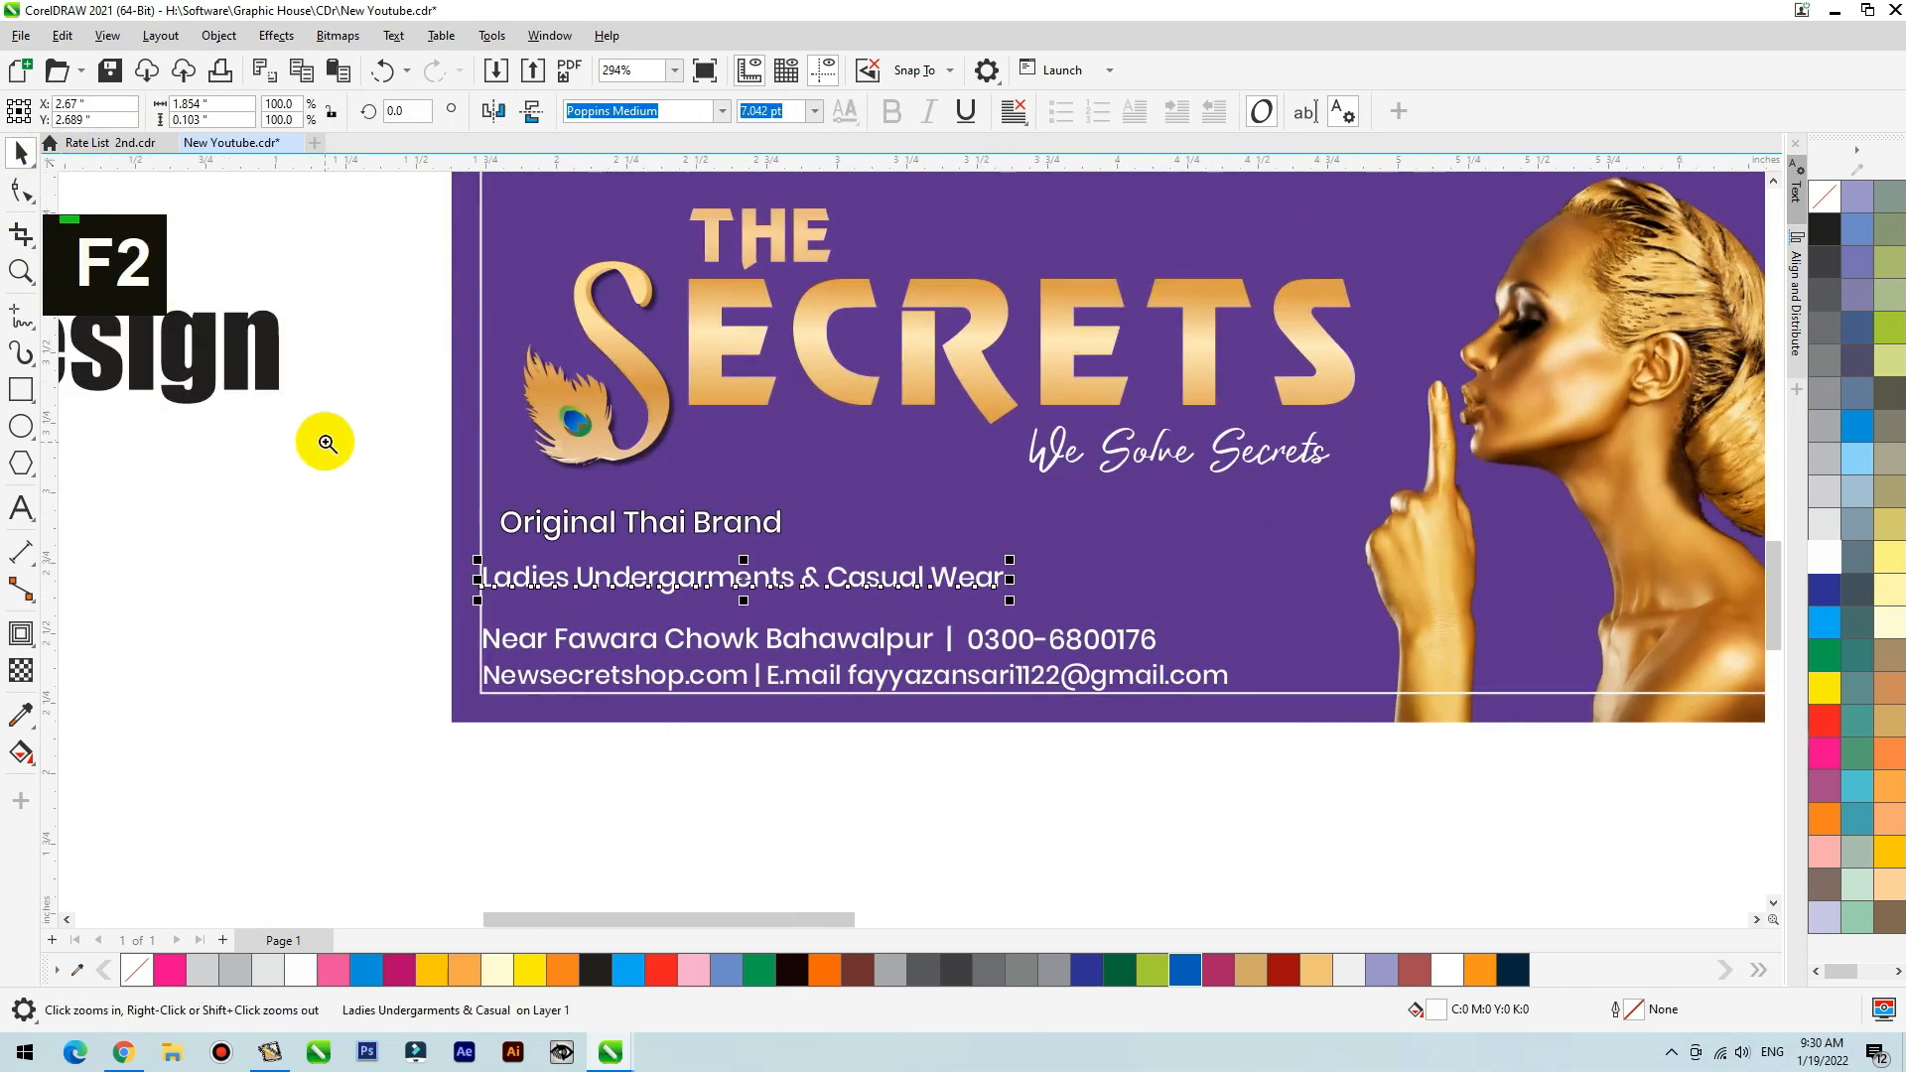
{"action": "left_click_drag", "start_coordinate": [337, 467], "coordinate": [1560, 683]}
{"action": "key", "text": "ctrl+g"}
{"action": "left_click_drag", "start_coordinate": [947, 557], "coordinate": [1251, 544]}
Draw a rectangle about 0.96 × 0.14 in around the start of the product line and outline it in the logo's gold, C10 M32 Y71 K0.
{"action": "left_click", "coordinate": [30, 395]}
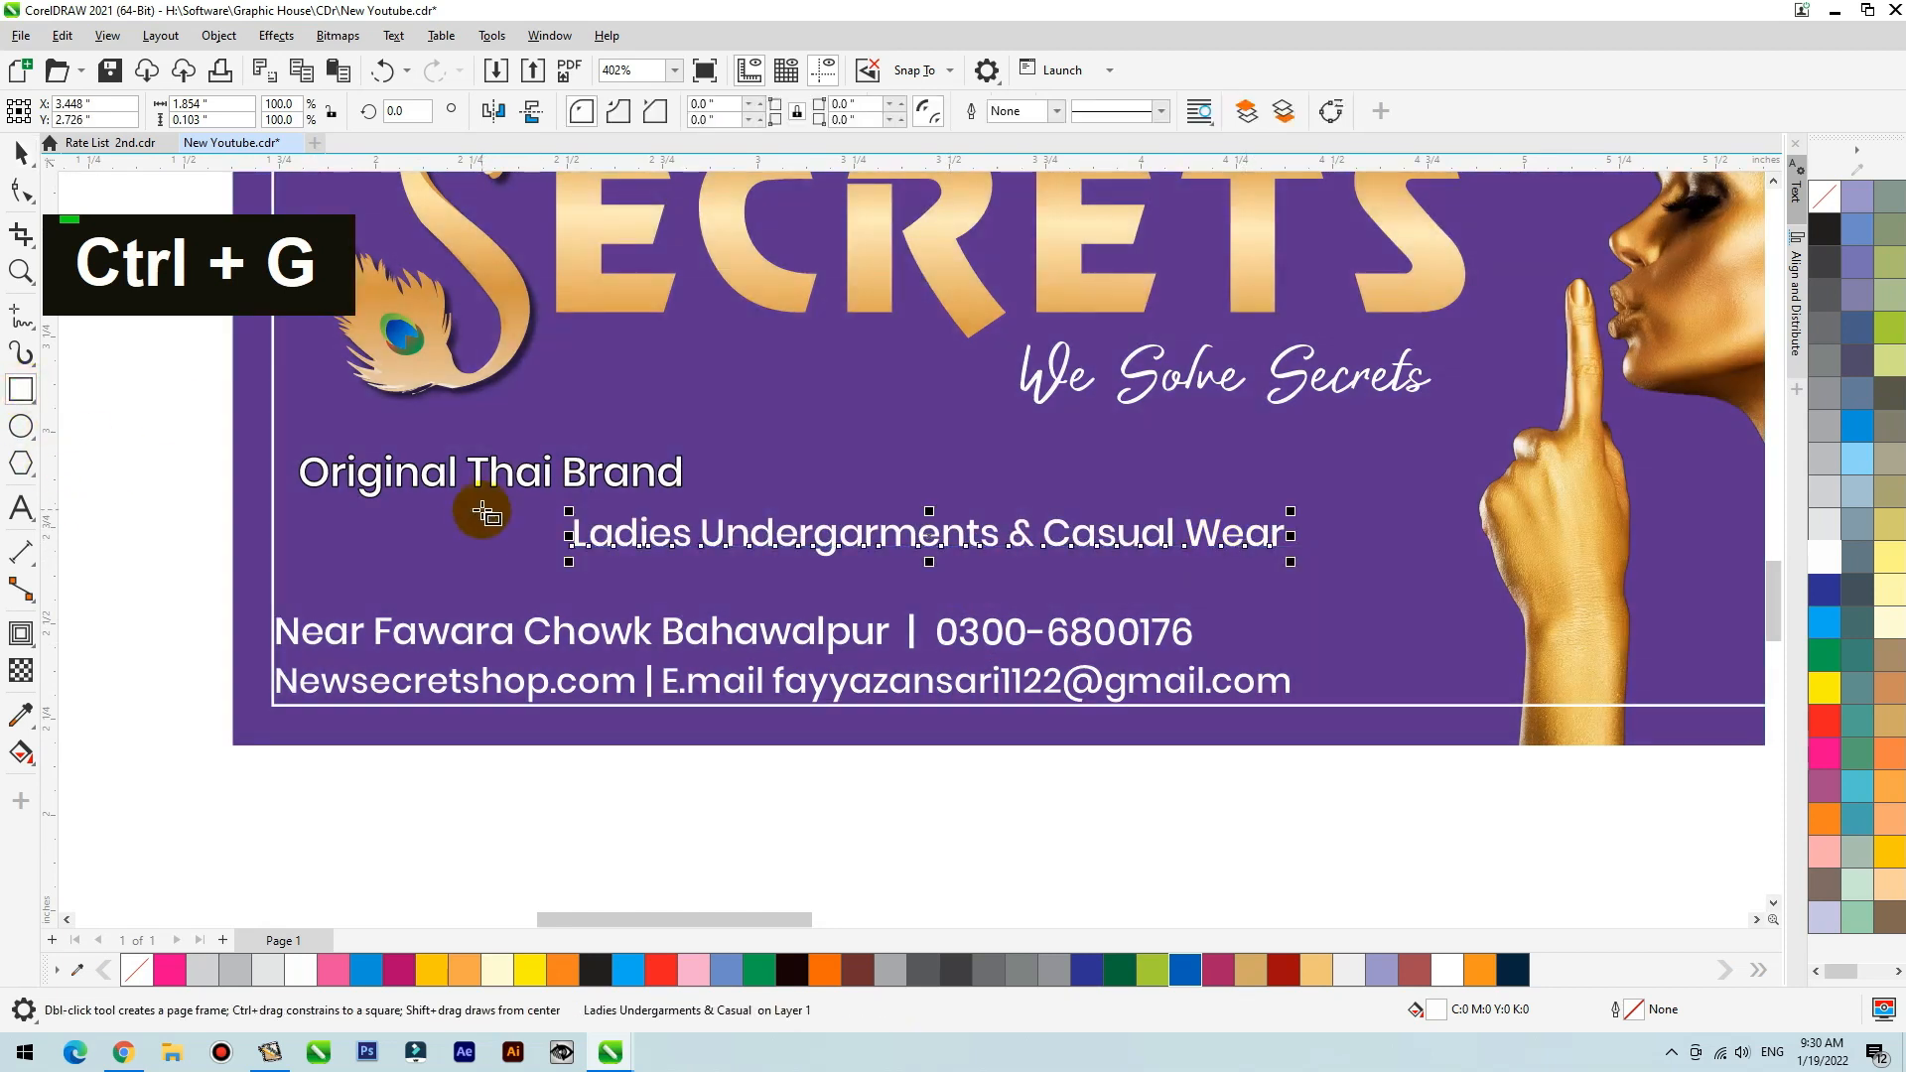
{"action": "right_click", "coordinate": [1479, 970]}
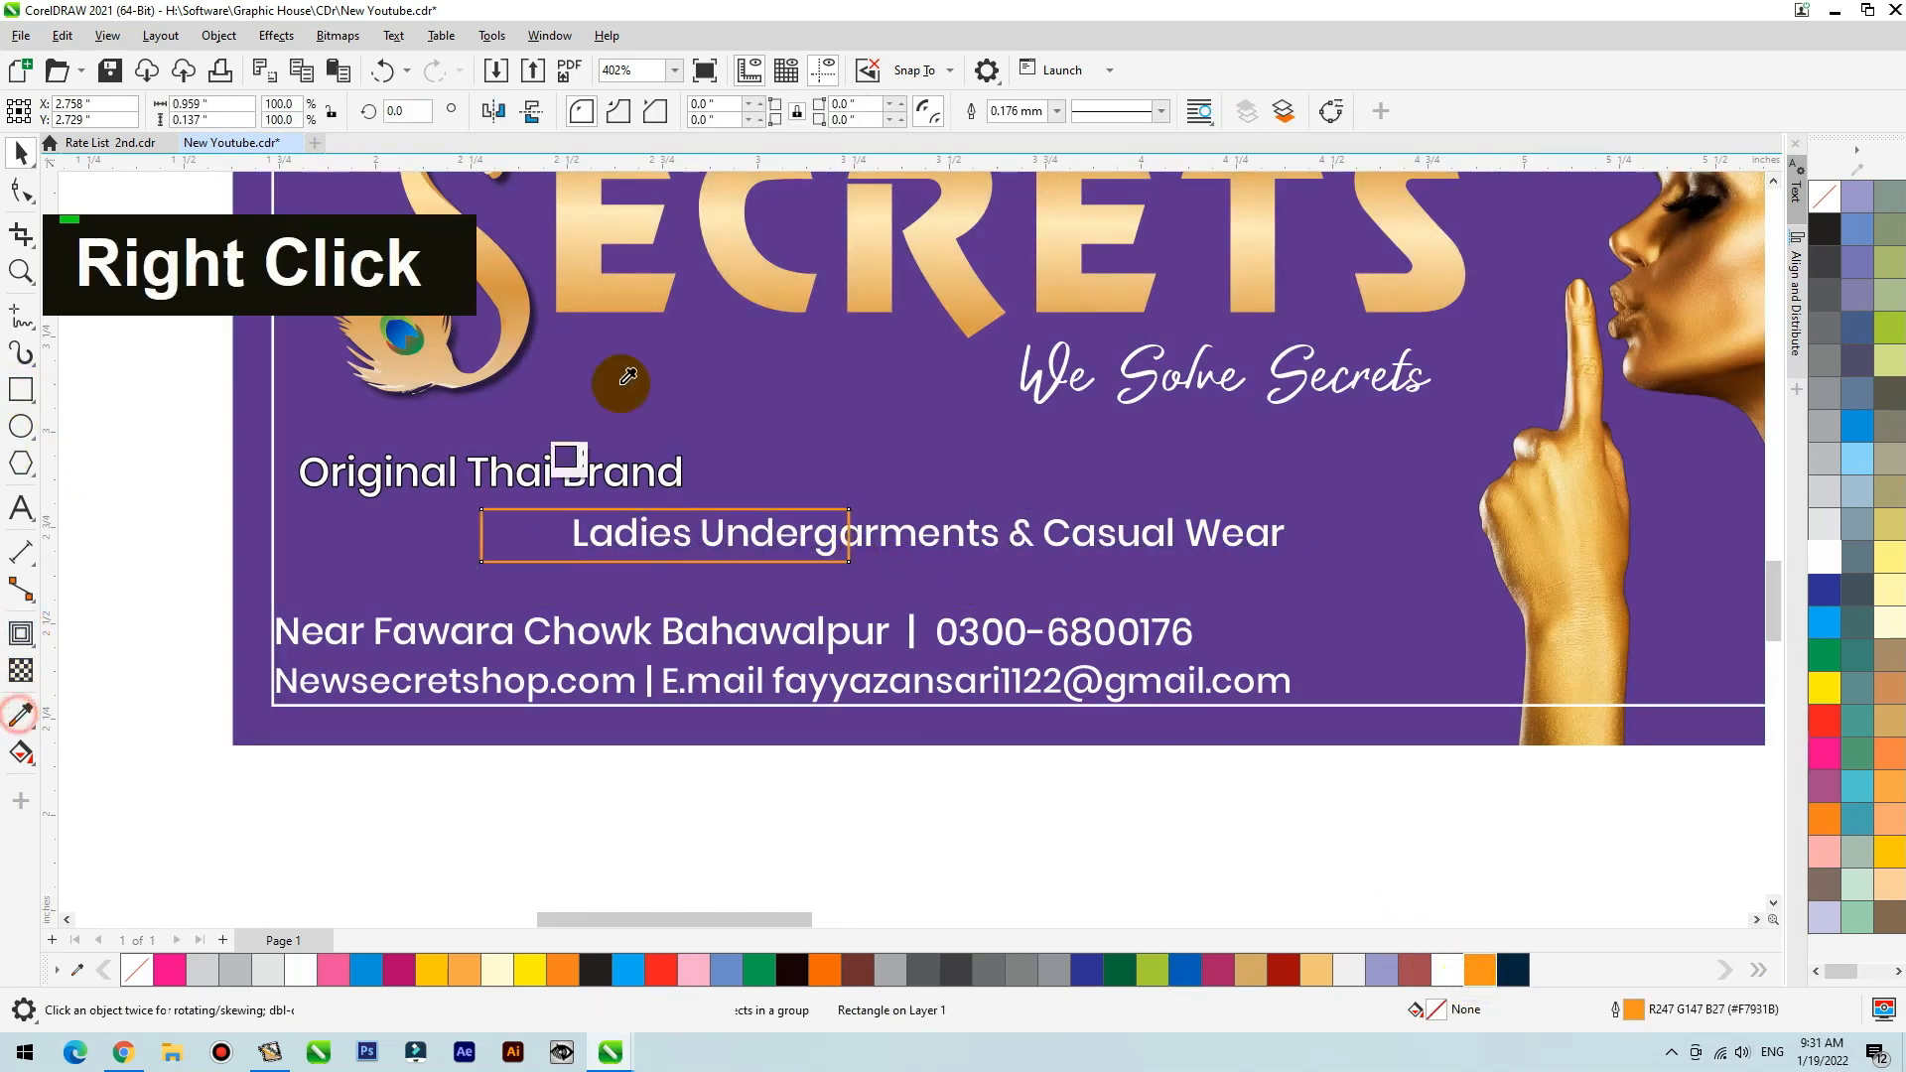
{"action": "key", "text": "F2"}
{"action": "left_click_drag", "start_coordinate": [714, 494], "coordinate": [582, 603]}
{"action": "scroll", "coordinate": [596, 608], "scroll_direction": "down", "scroll_amount": 3}
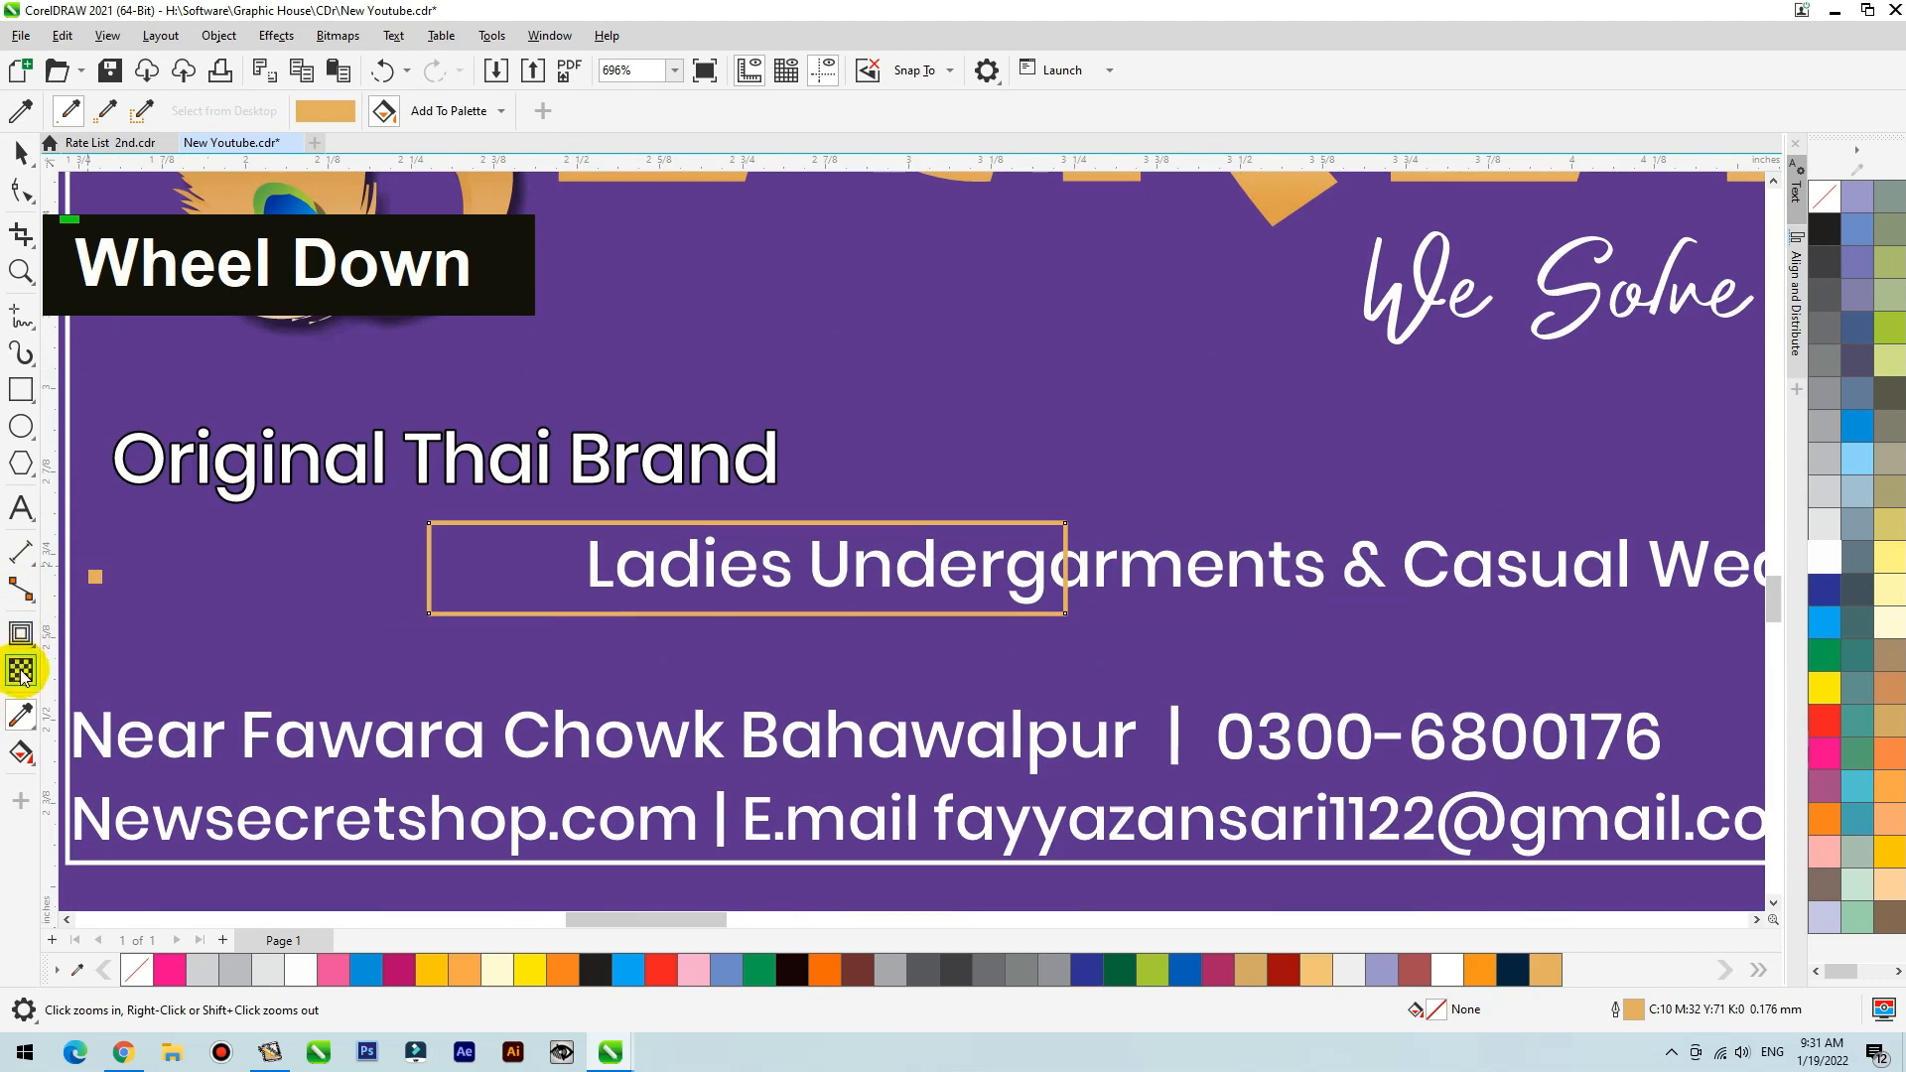
Fade the rectangle's inner end with a transparency and group it with a mirrored copy to form a 2.26 in wide frame.
{"action": "mouse_move", "coordinate": [913, 584]}
{"action": "left_mouse_down"}
{"action": "mouse_move", "coordinate": [970, 575]}
{"action": "mouse_move", "coordinate": [938, 578]}
{"action": "left_mouse_up"}
{"action": "key", "text": "space"}
{"action": "scroll", "coordinate": [586, 578], "scroll_direction": "down", "scroll_amount": 1}
{"action": "right_click", "coordinate": [938, 578], "text": "ctrl"}
{"action": "left_click_drag", "start_coordinate": [1268, 602], "coordinate": [1414, 598]}
{"action": "left_click", "coordinate": [631, 603], "text": "shift"}
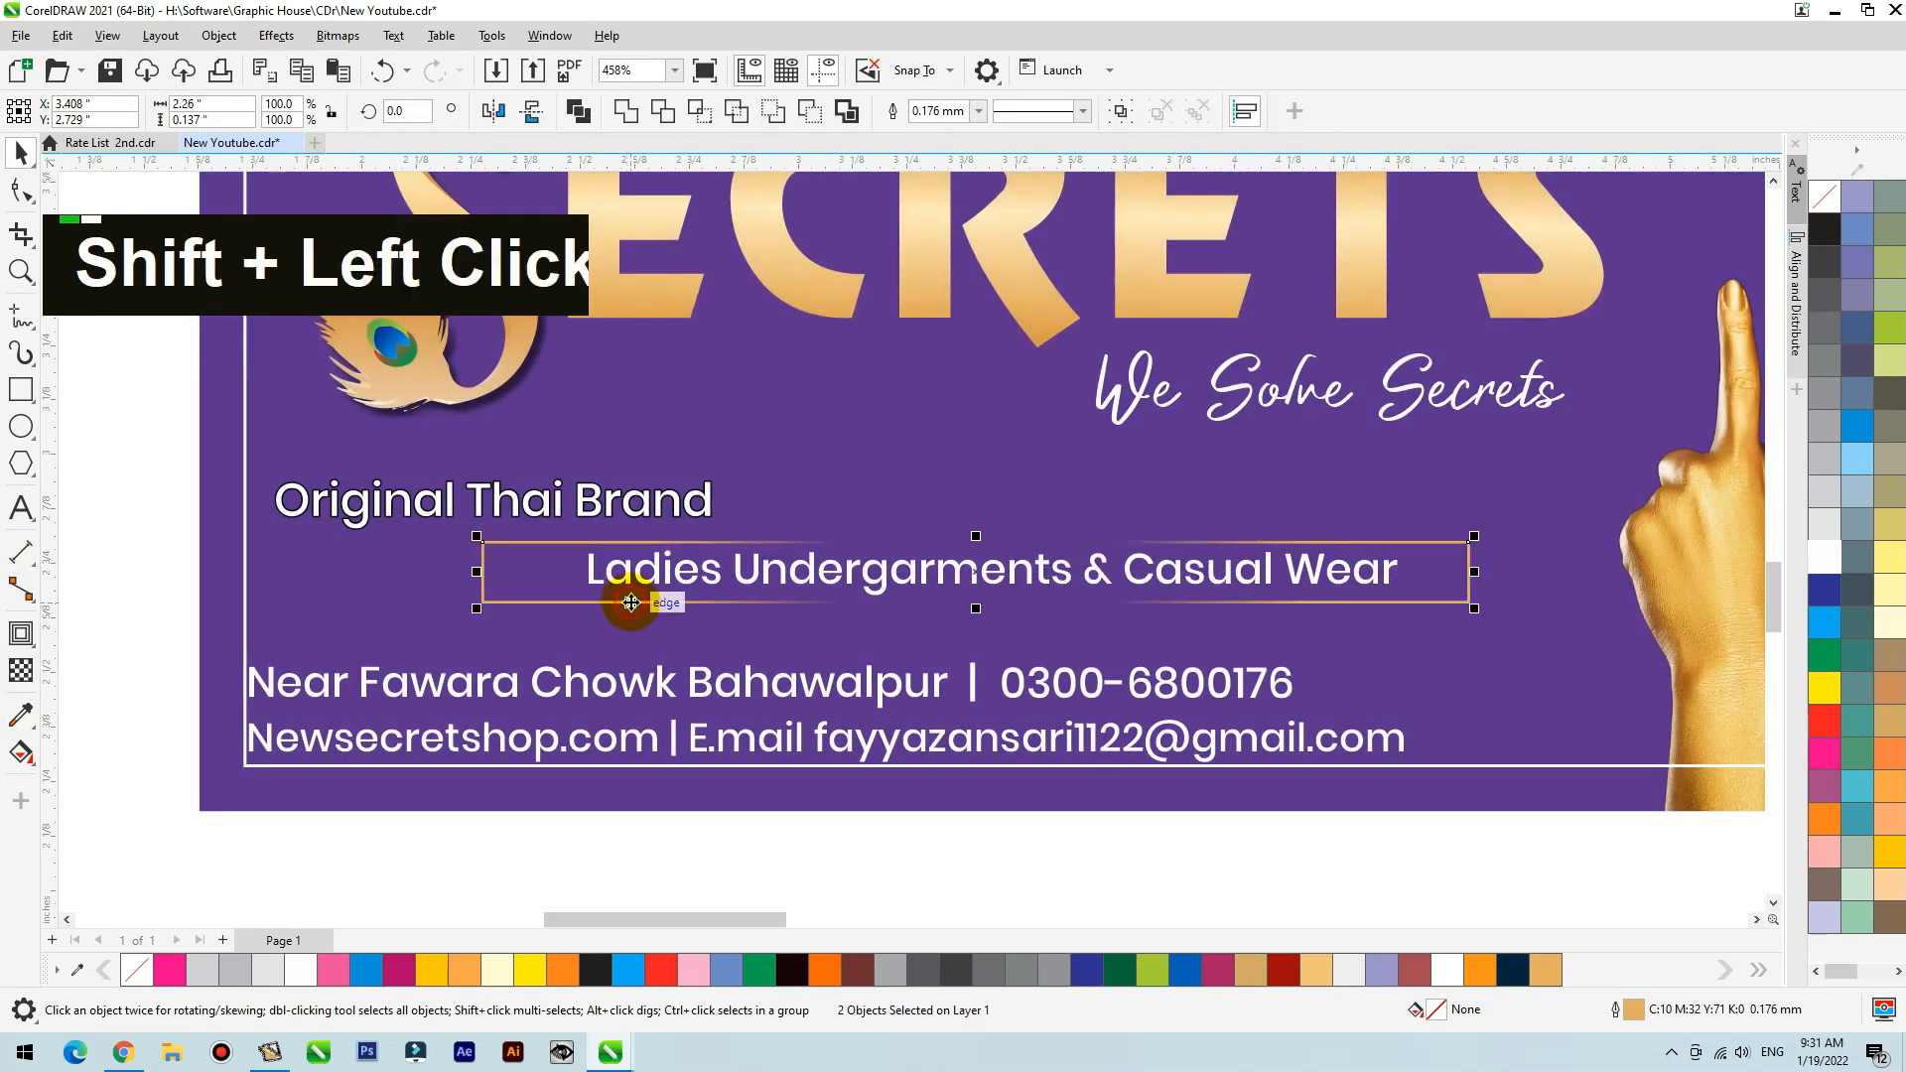
{"action": "key", "text": "ctrl+g"}
Centre the "Ladies Undergarments & Casual Wear" text horizontally within the gold frame.
{"action": "double_click", "coordinate": [878, 602]}
{"action": "left_click_drag", "start_coordinate": [715, 522], "coordinate": [545, 490]}
{"action": "left_click_drag", "start_coordinate": [148, 495], "coordinate": [1420, 649]}
{"action": "left_click", "coordinate": [1471, 600], "text": "shift"}
{"action": "key", "text": "c"}
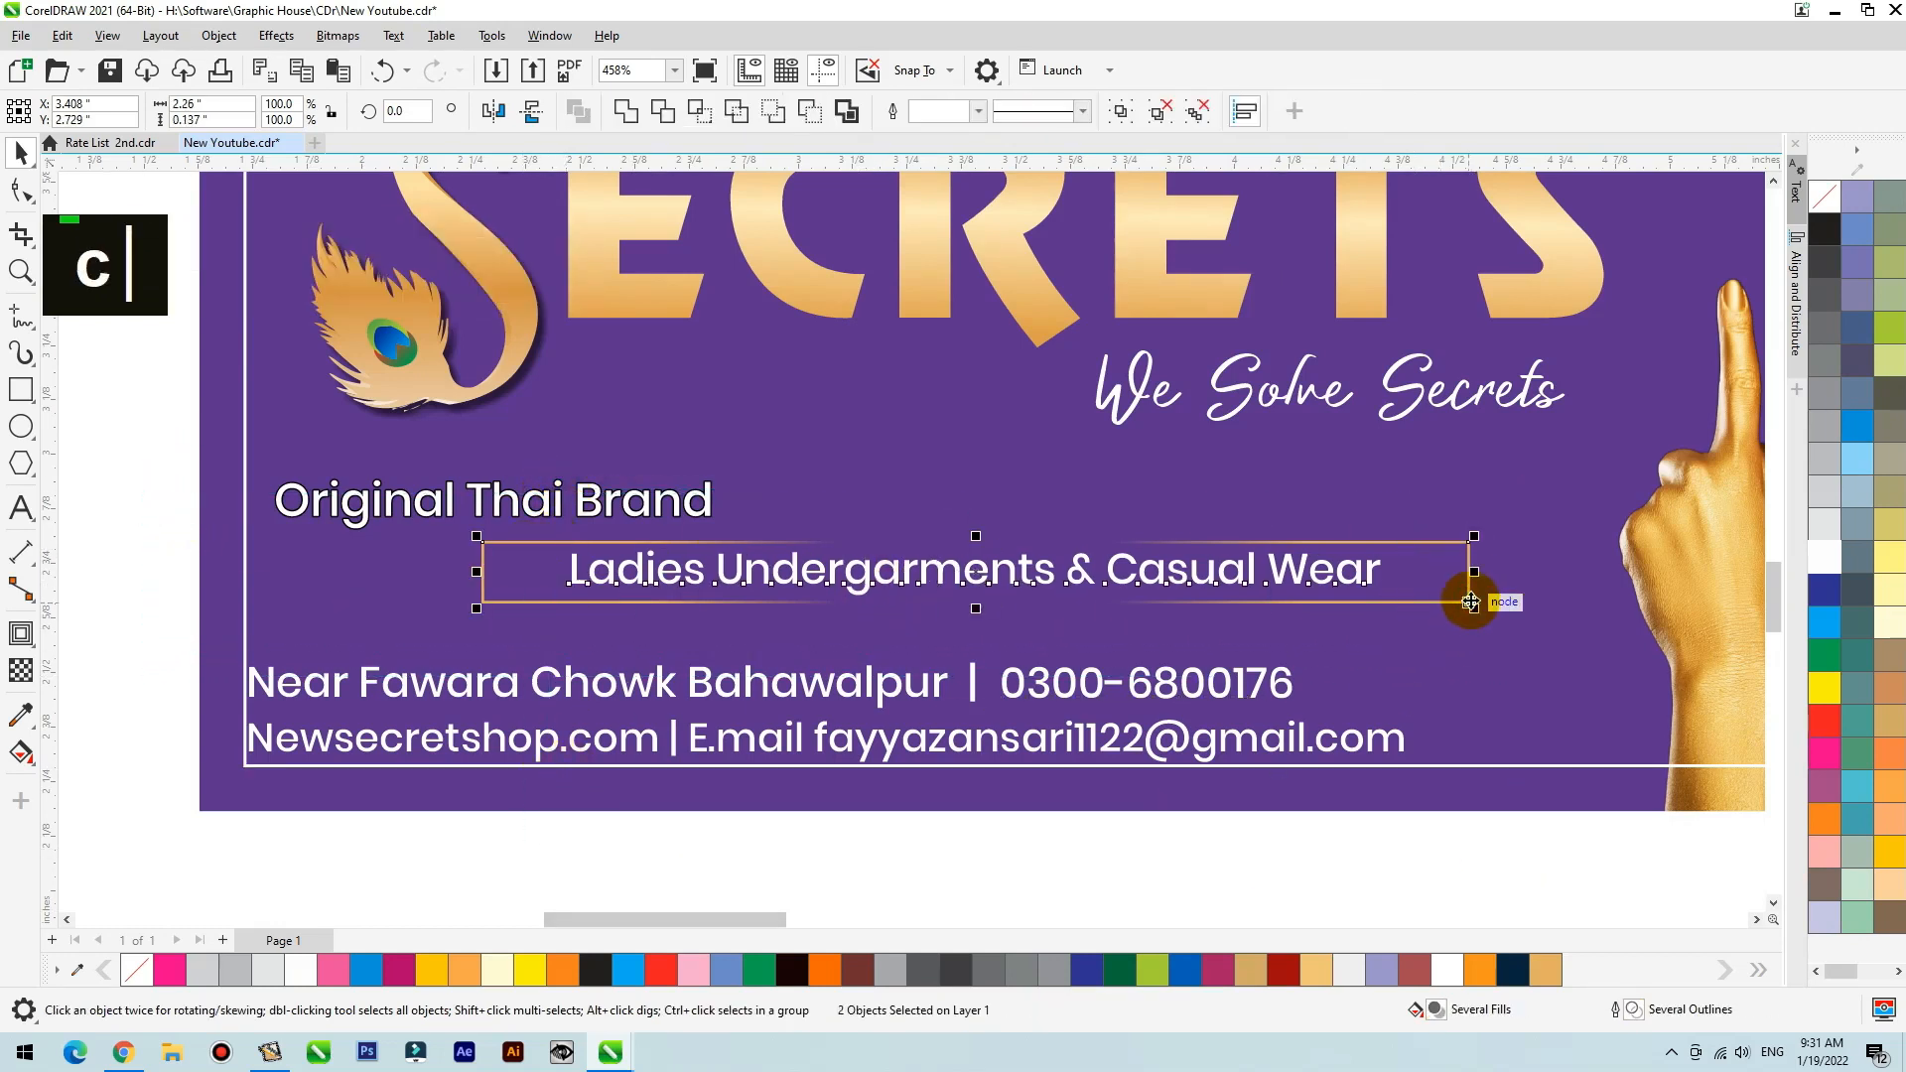
Enlarge and group the framed product line at about 2.58 × 0.16 in, and colour its text in the frame's gold.
{"action": "left_click", "coordinate": [1540, 507], "text": "shift"}
{"action": "key", "text": "ctrl+g"}
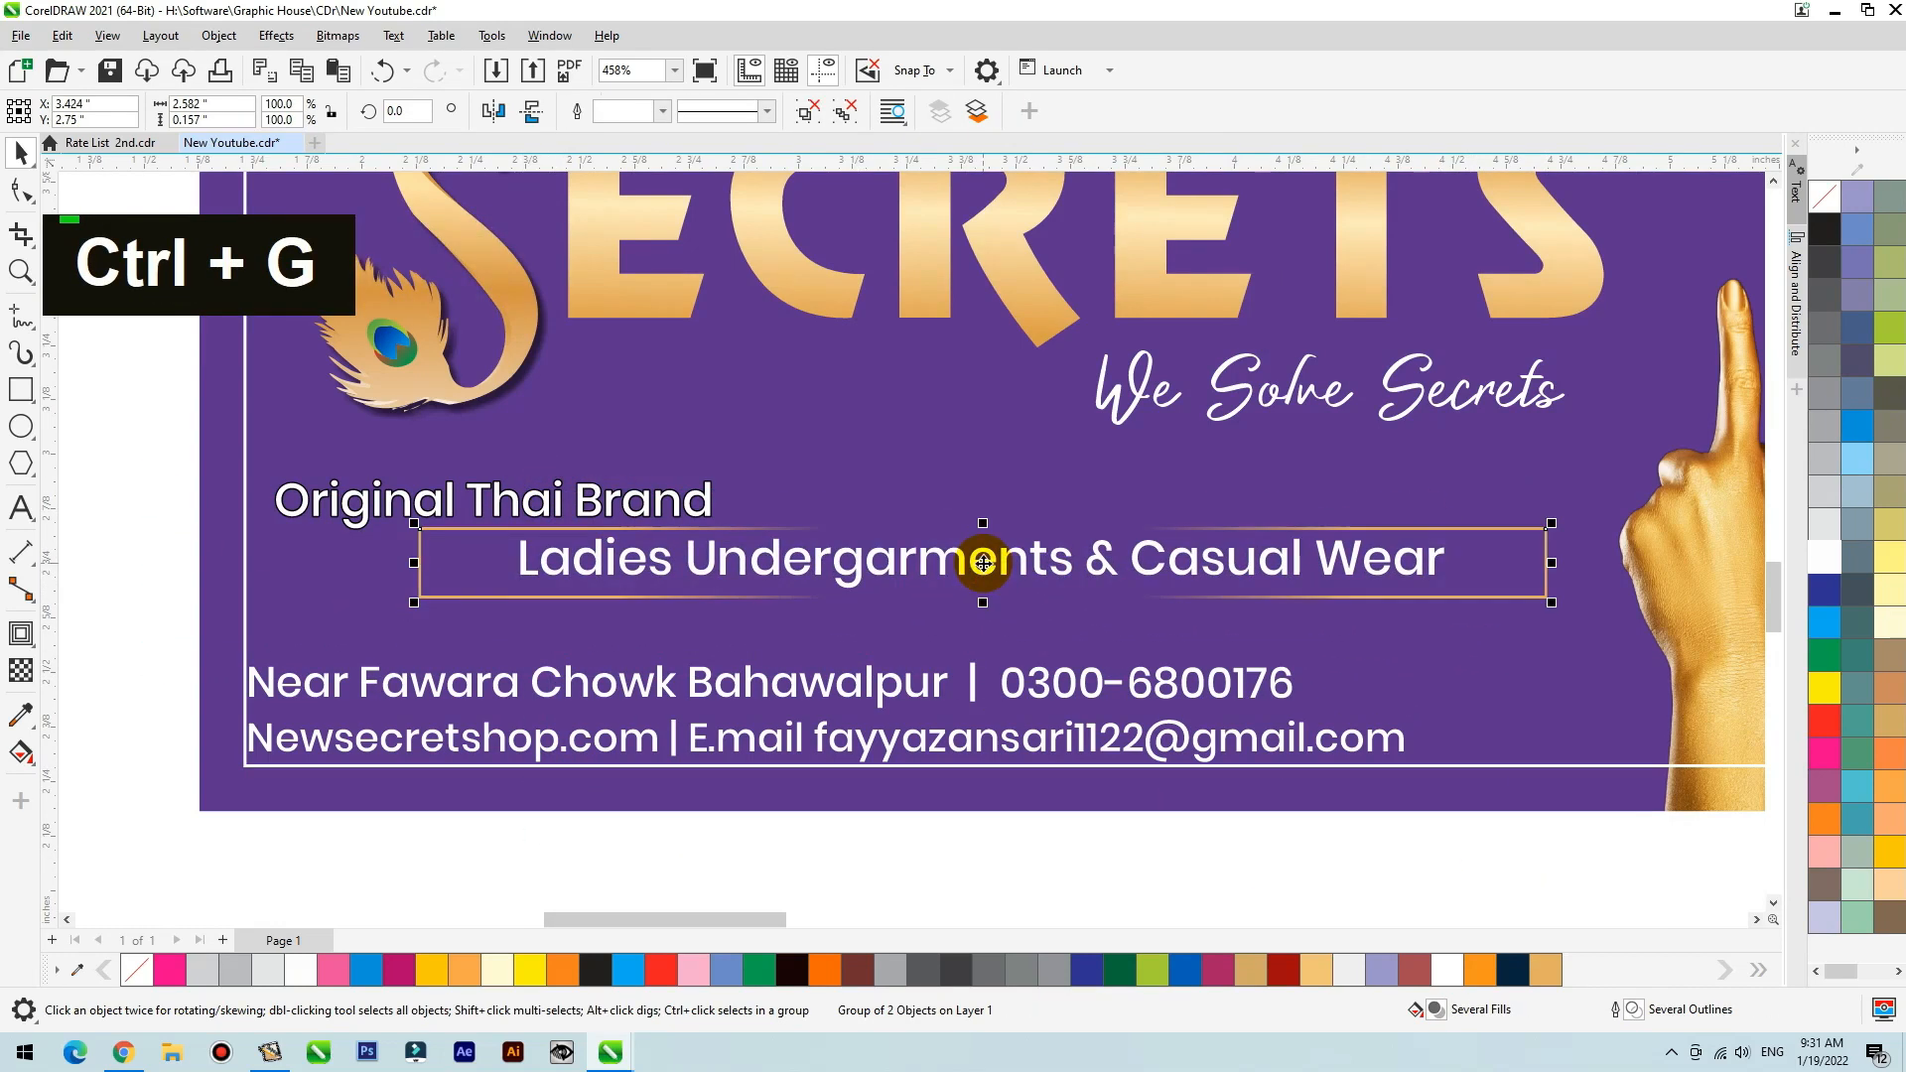
{"action": "left_click", "coordinate": [969, 562], "text": "ctrl"}
{"action": "left_click", "coordinate": [1009, 872]}
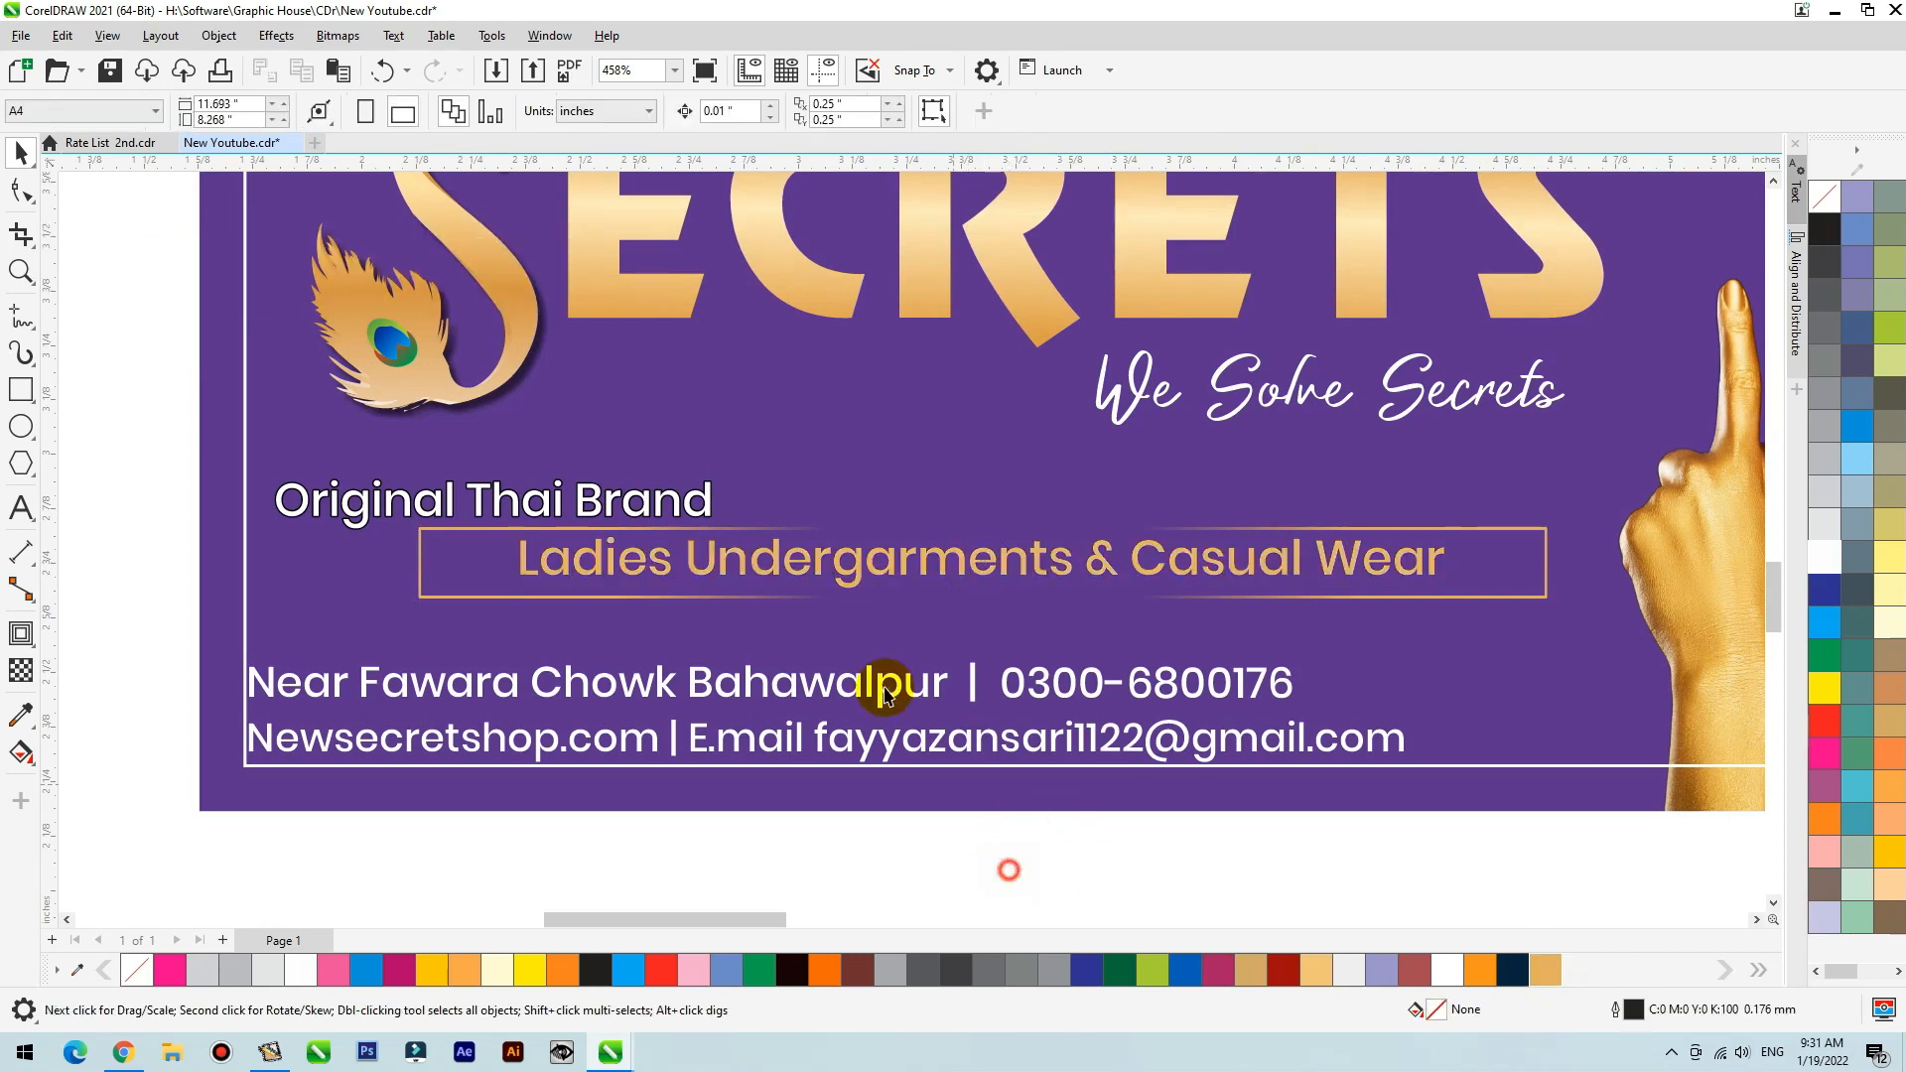
Move "Original Thai Brand" directly below the gold frame and change its case to uppercase.
{"action": "double_click", "coordinate": [596, 506]}
{"action": "left_click_drag", "start_coordinate": [596, 506], "coordinate": [1087, 639]}
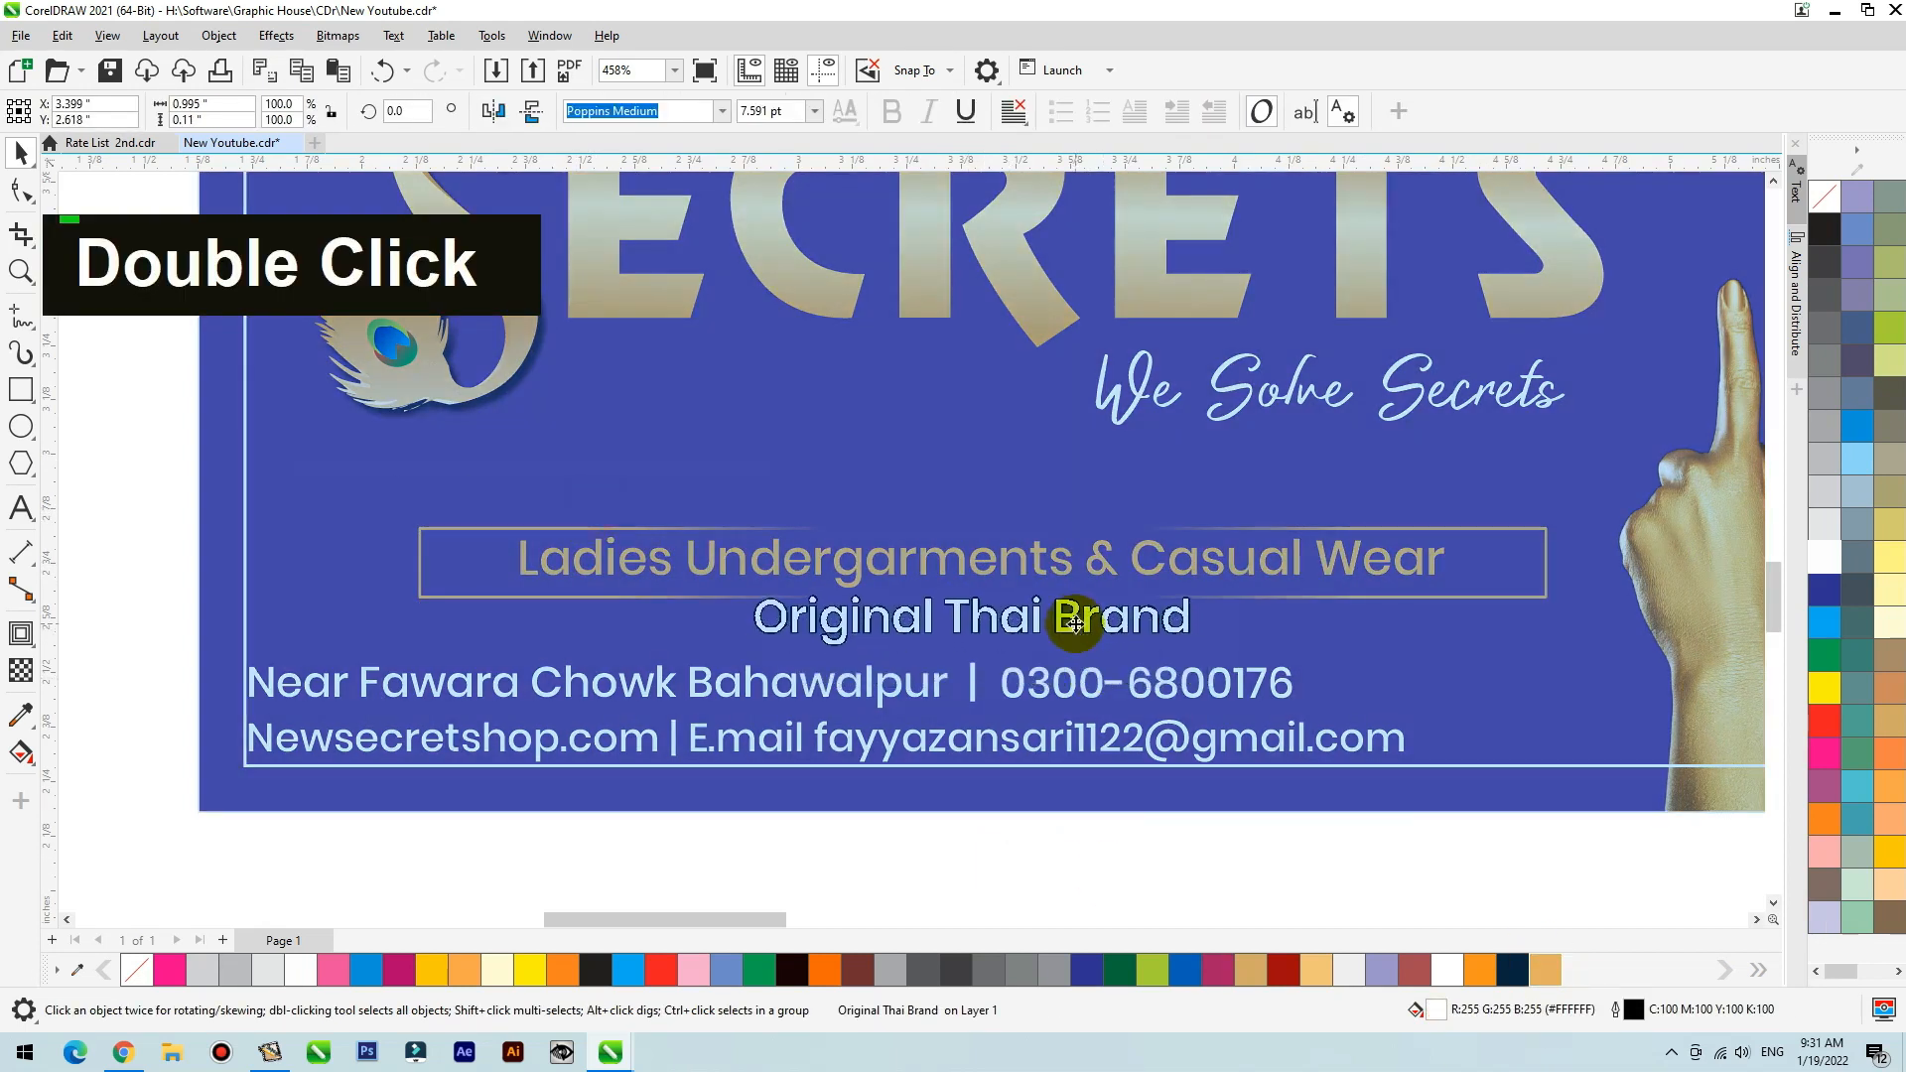
{"action": "left_click", "coordinate": [393, 36]}
{"action": "left_click", "coordinate": [482, 579]}
{"action": "left_click", "coordinate": [915, 508]}
{"action": "left_click", "coordinate": [920, 585]}
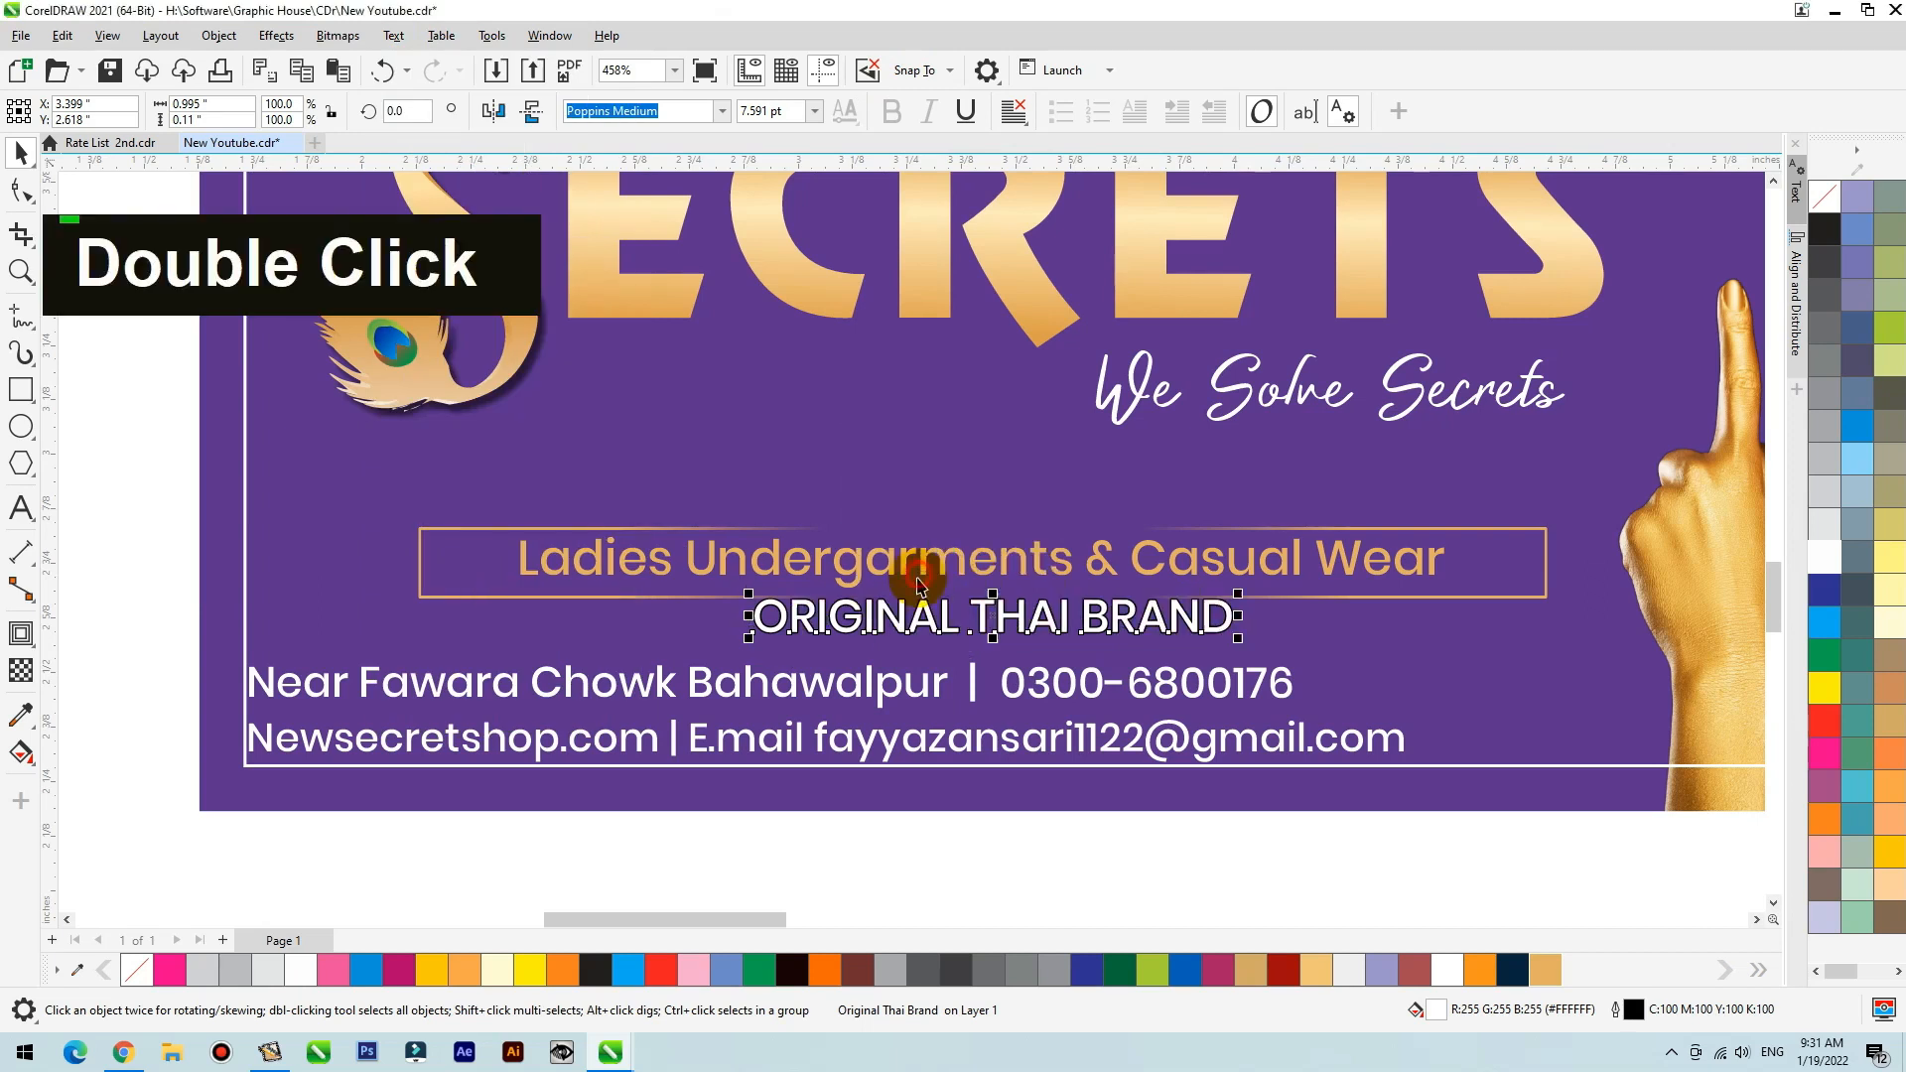
Restyle "ORIGINAL THAI BRAND" with wider letter spacing, no outline and a size of 4.742 pt.
{"action": "key", "text": "F10"}
{"action": "left_click_drag", "start_coordinate": [1247, 655], "coordinate": [1418, 656]}
{"action": "key", "text": "space"}
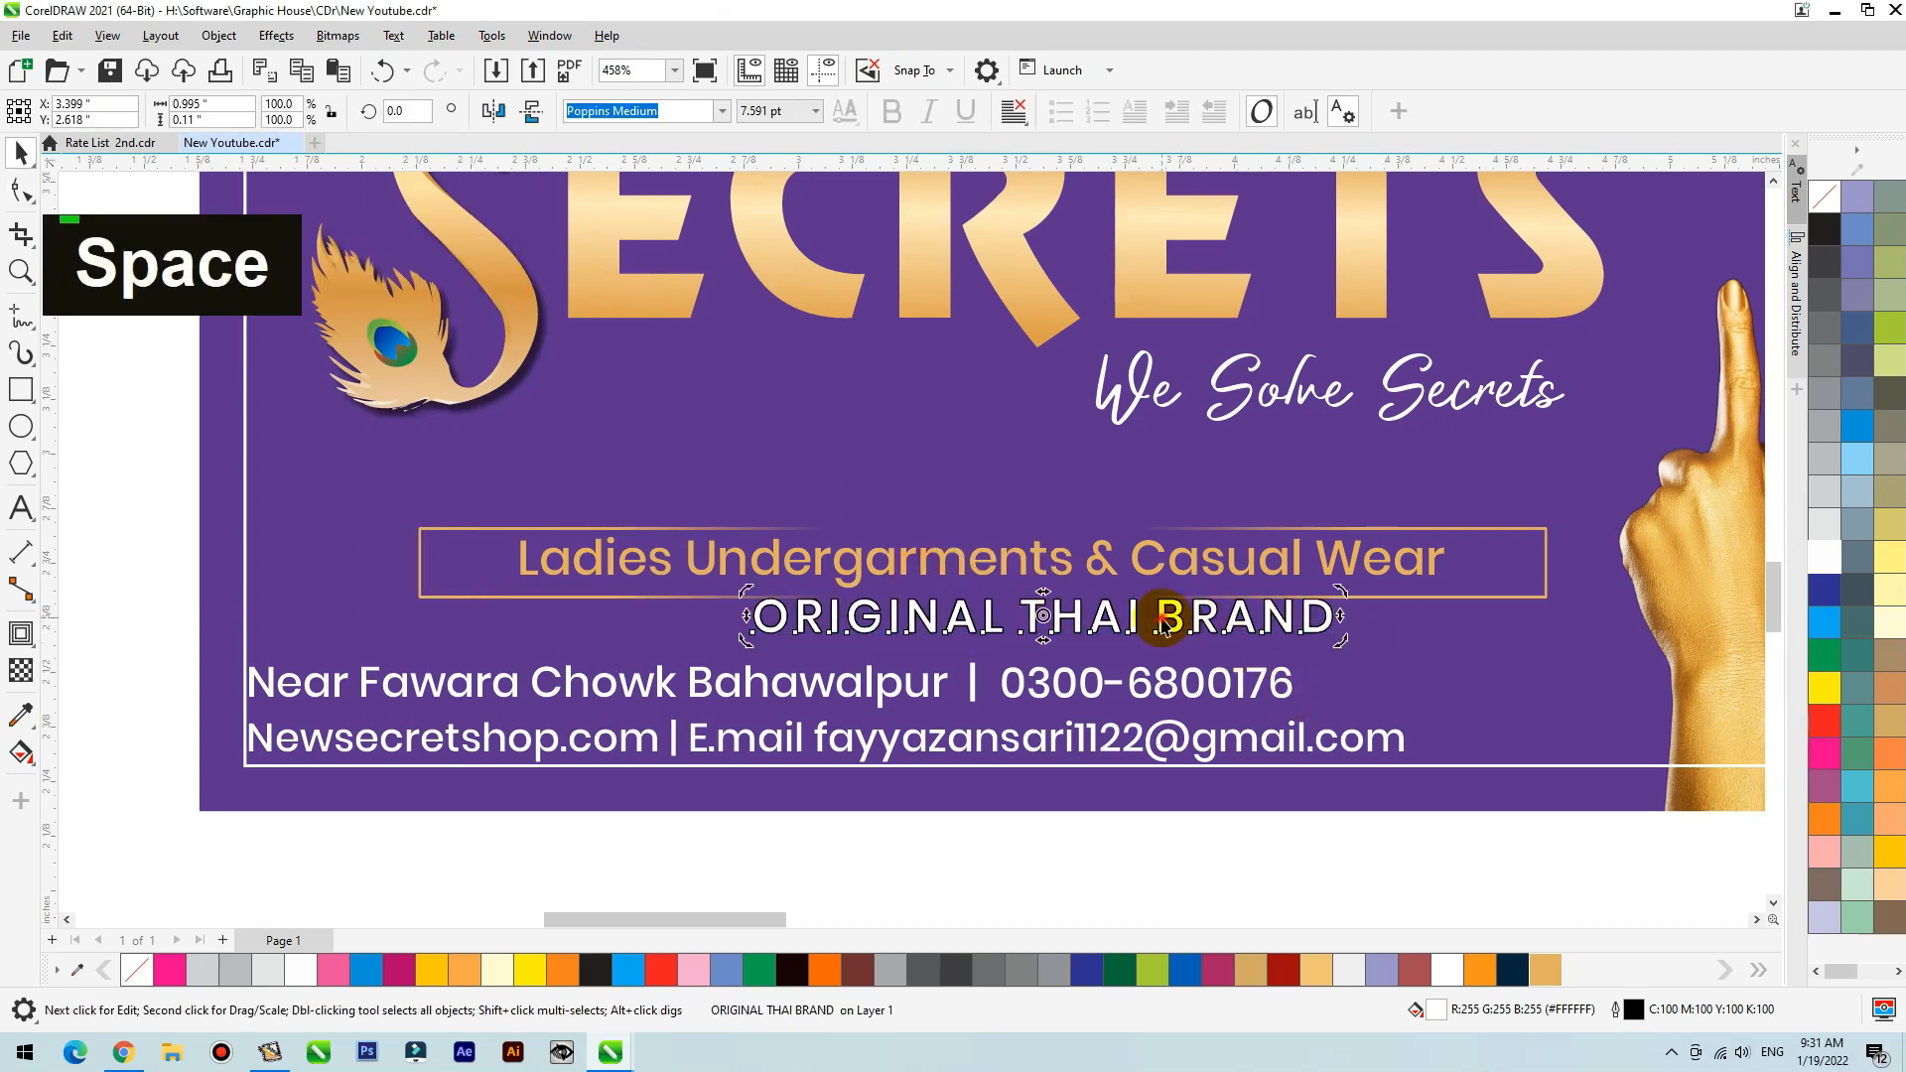
{"action": "right_click", "coordinate": [1819, 199]}
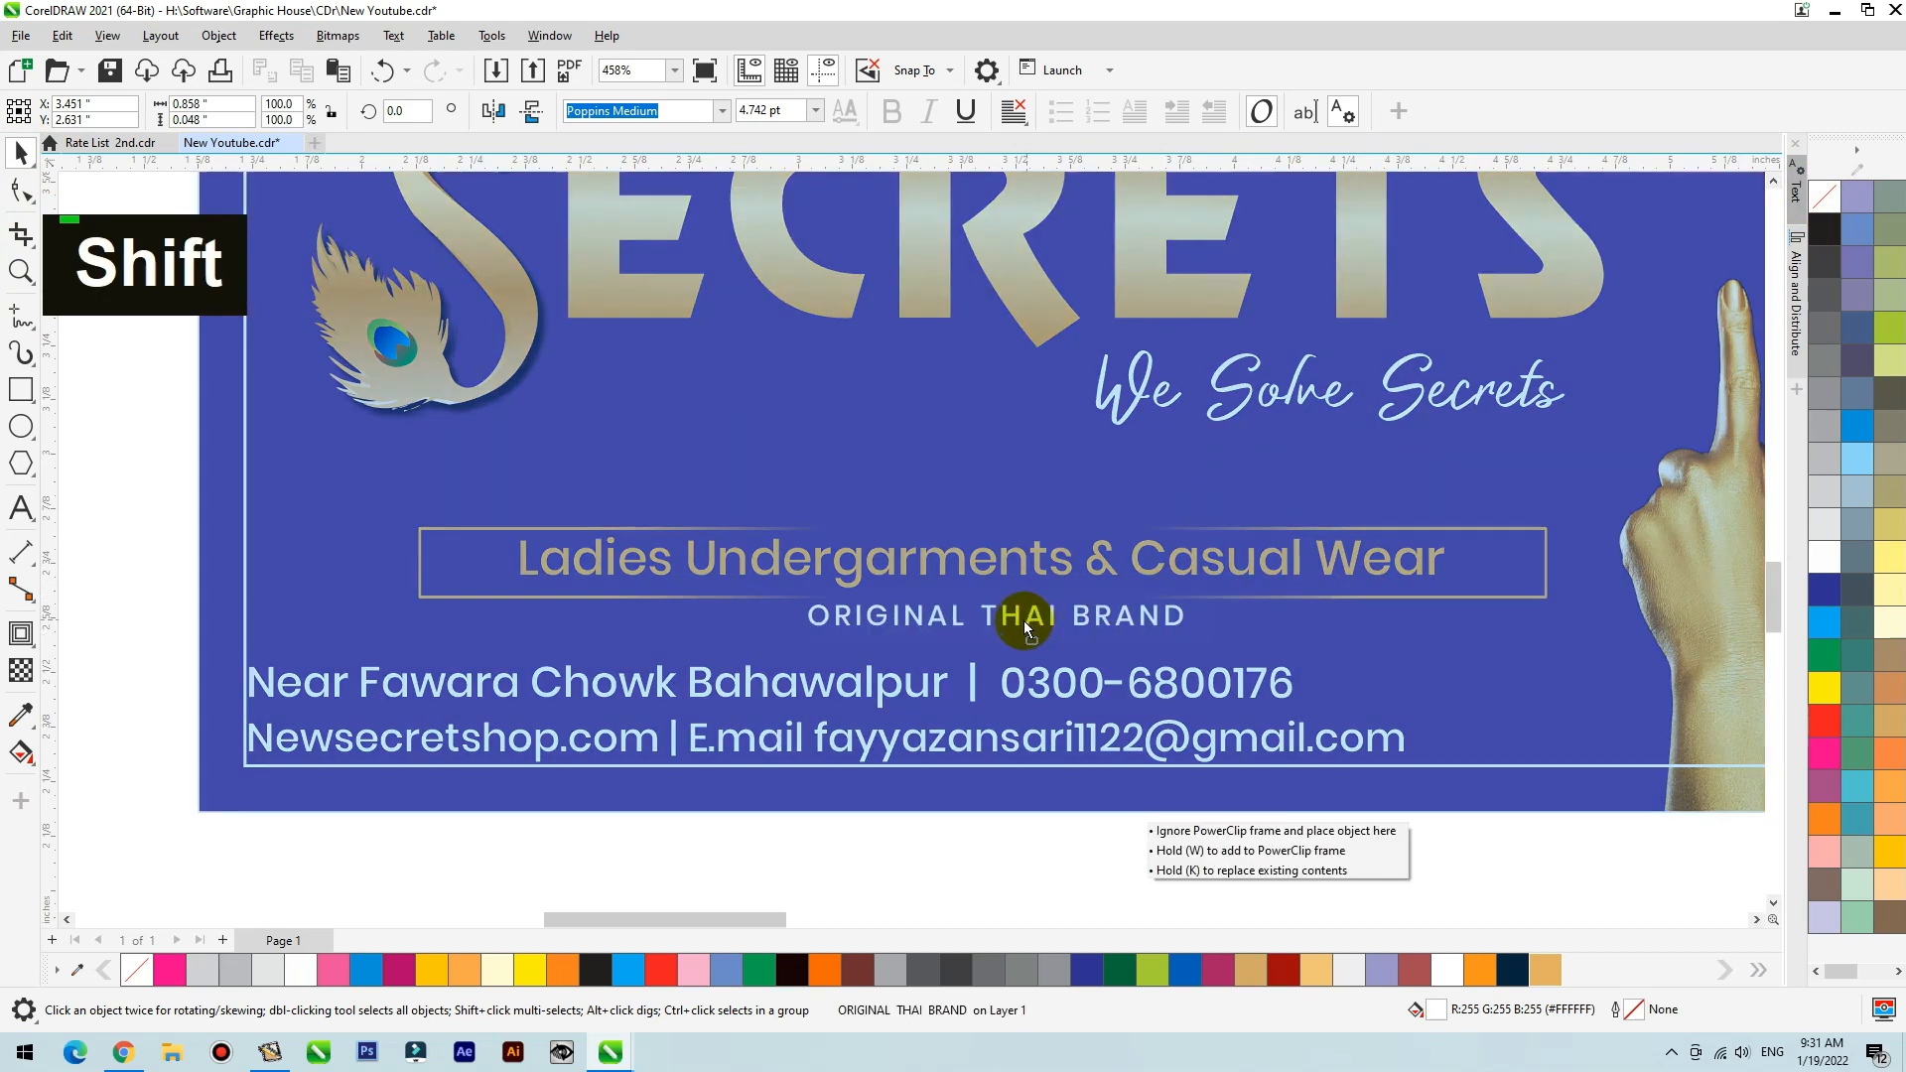
Centre "ORIGINAL THAI BRAND" under the gold frame and shift both up, away from the address lines.
{"action": "left_click", "coordinate": [1036, 554], "text": "shift"}
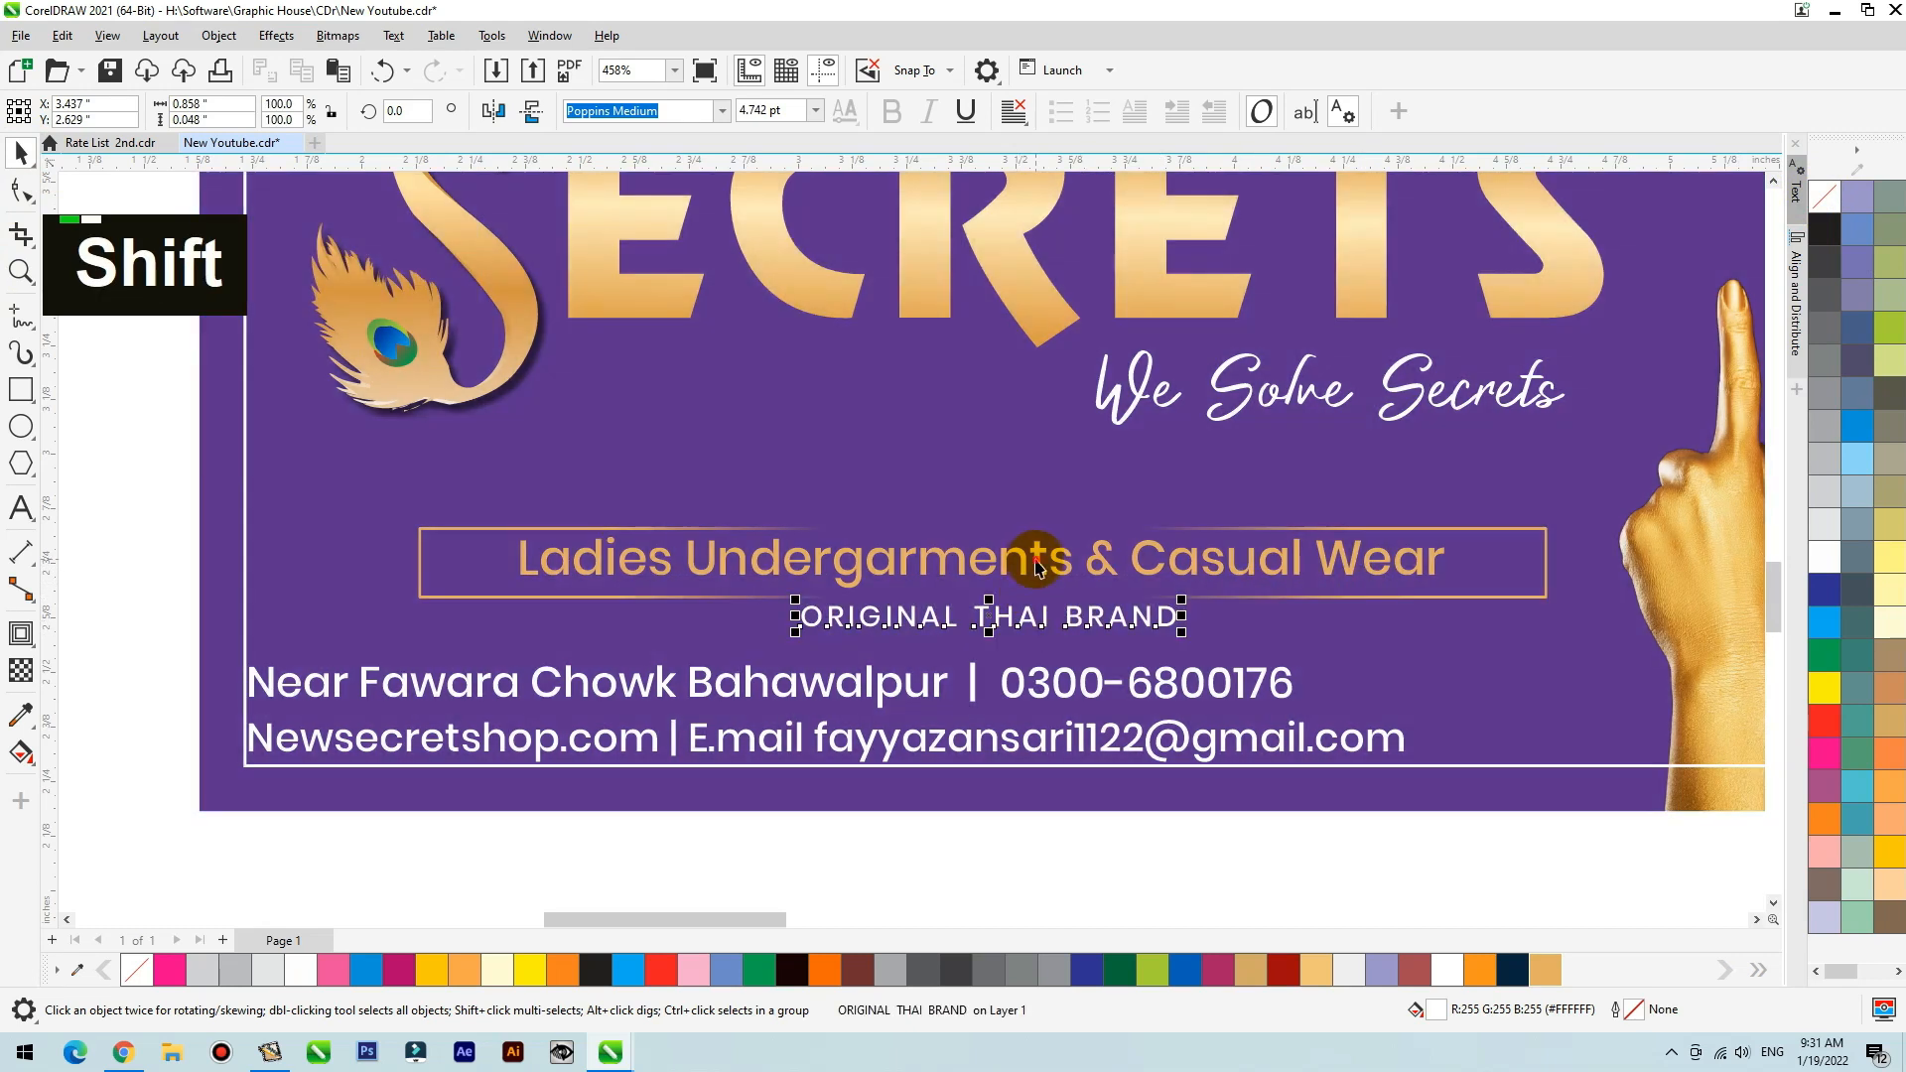
{"action": "key", "text": "c"}
{"action": "left_click", "coordinate": [969, 685]}
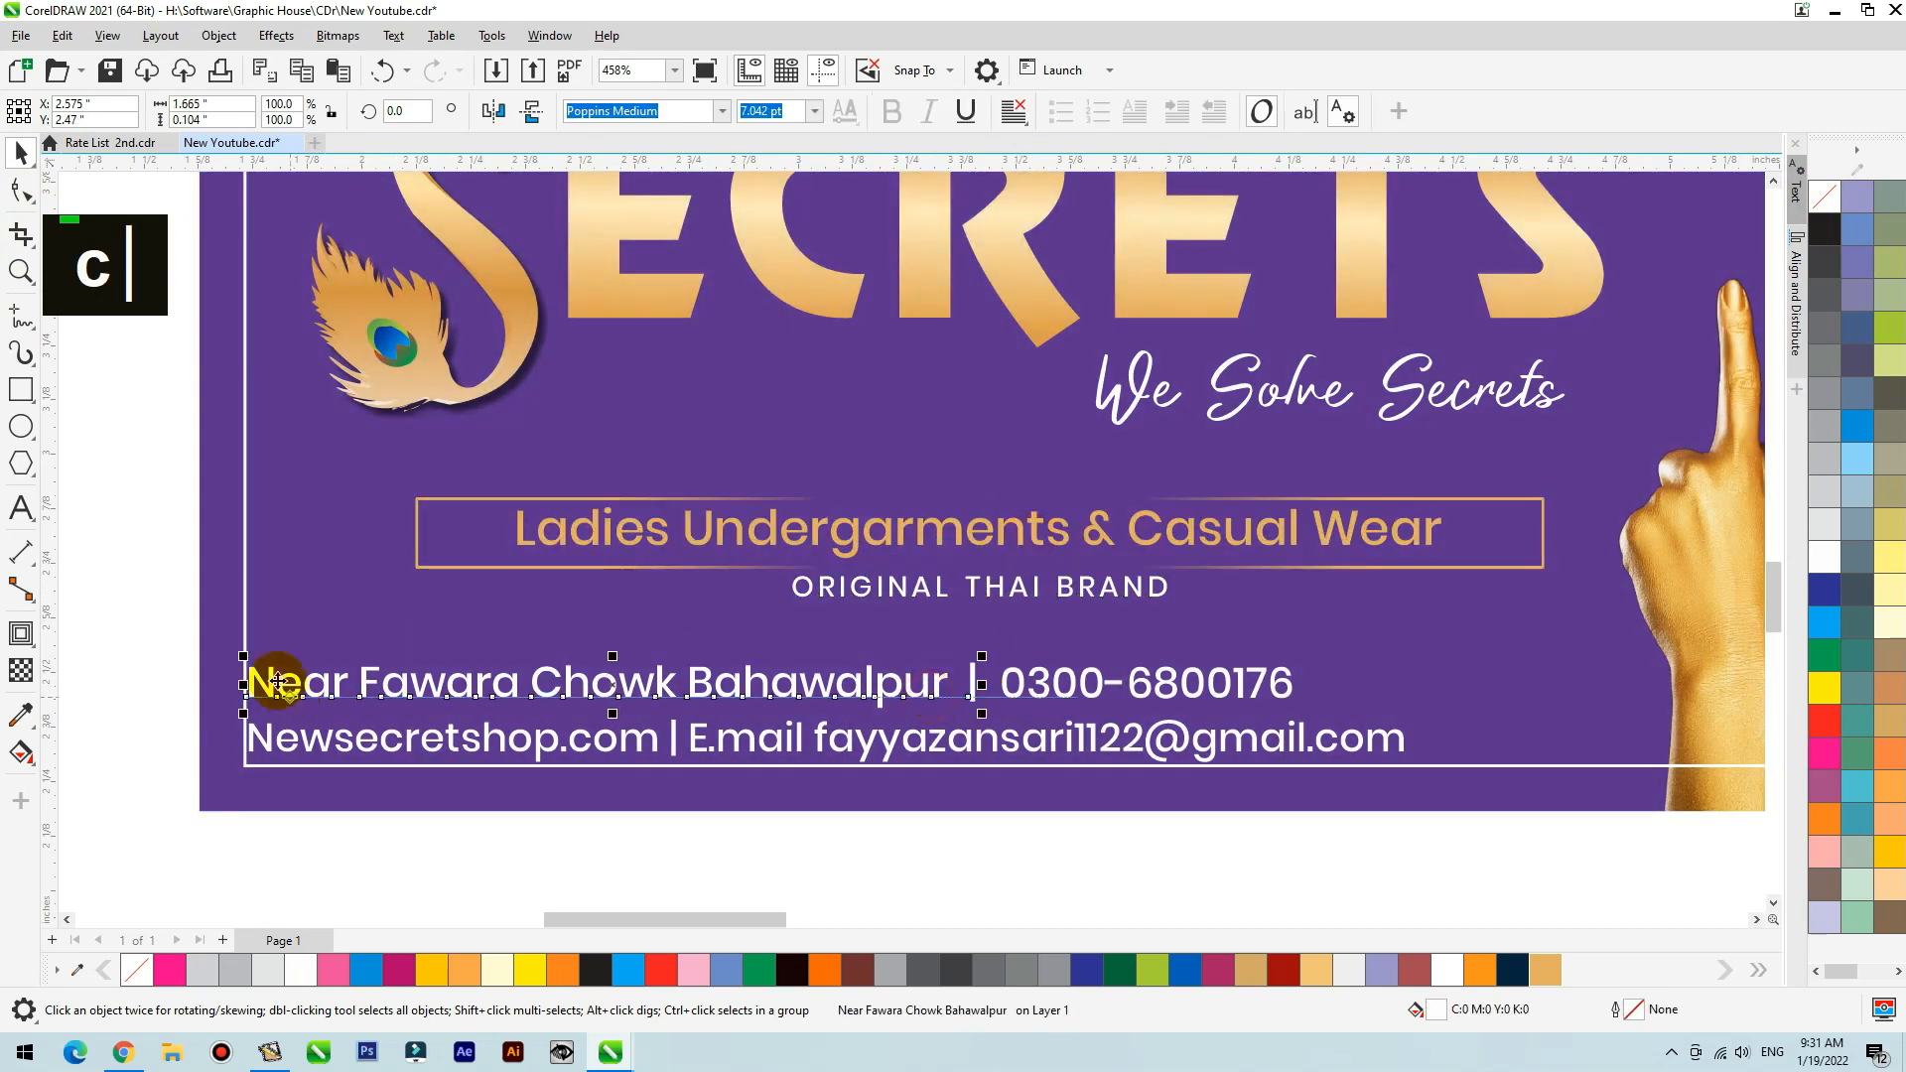
Make a 4.952 × 0.041 in strip along the design's lower edge from a background copy, filled gold, without clipped contents or outline.
{"action": "scroll", "coordinate": [1499, 796], "scroll_direction": "down", "scroll_amount": 3}
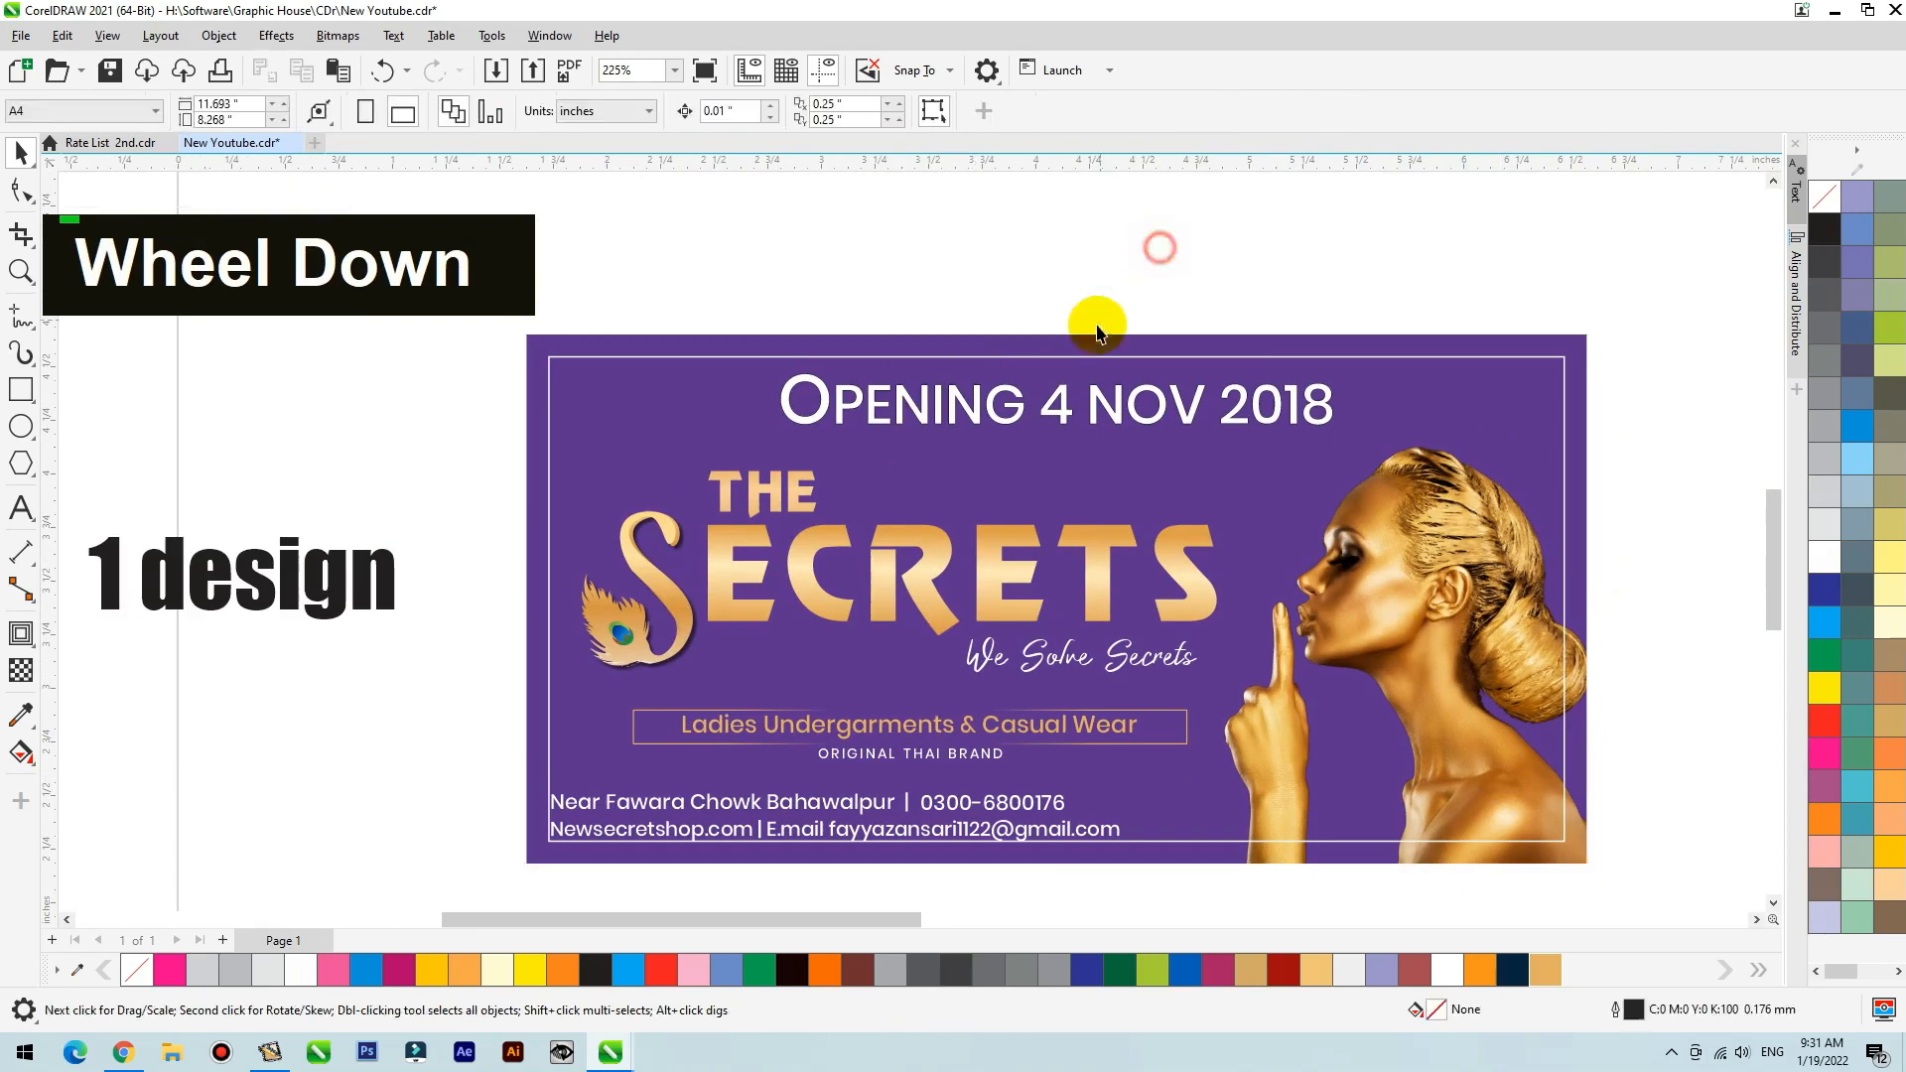
{"action": "double_click", "coordinate": [1058, 337]}
{"action": "left_click_drag", "start_coordinate": [1084, 851], "coordinate": [1086, 849]}
{"action": "right_click", "coordinate": [1086, 849]}
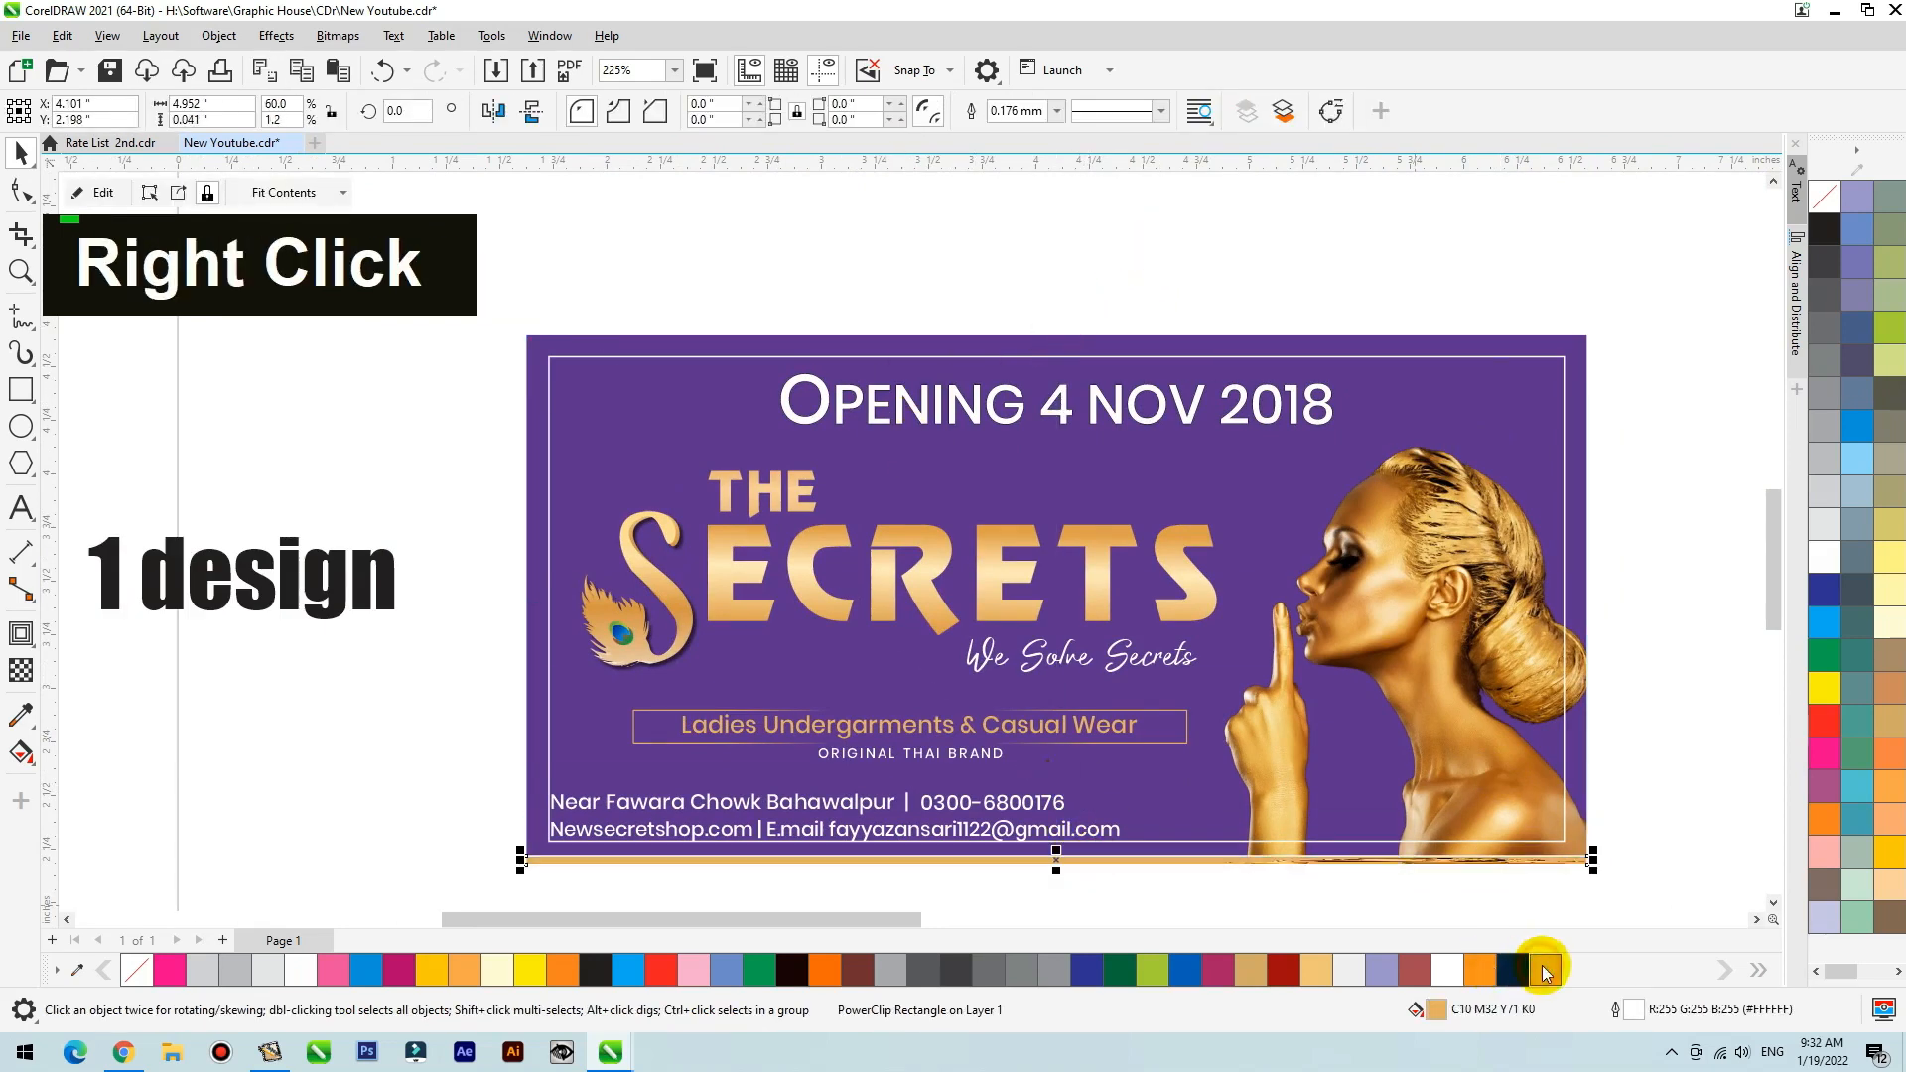
{"action": "key", "text": "grave"}
{"action": "right_click", "coordinate": [1829, 204]}
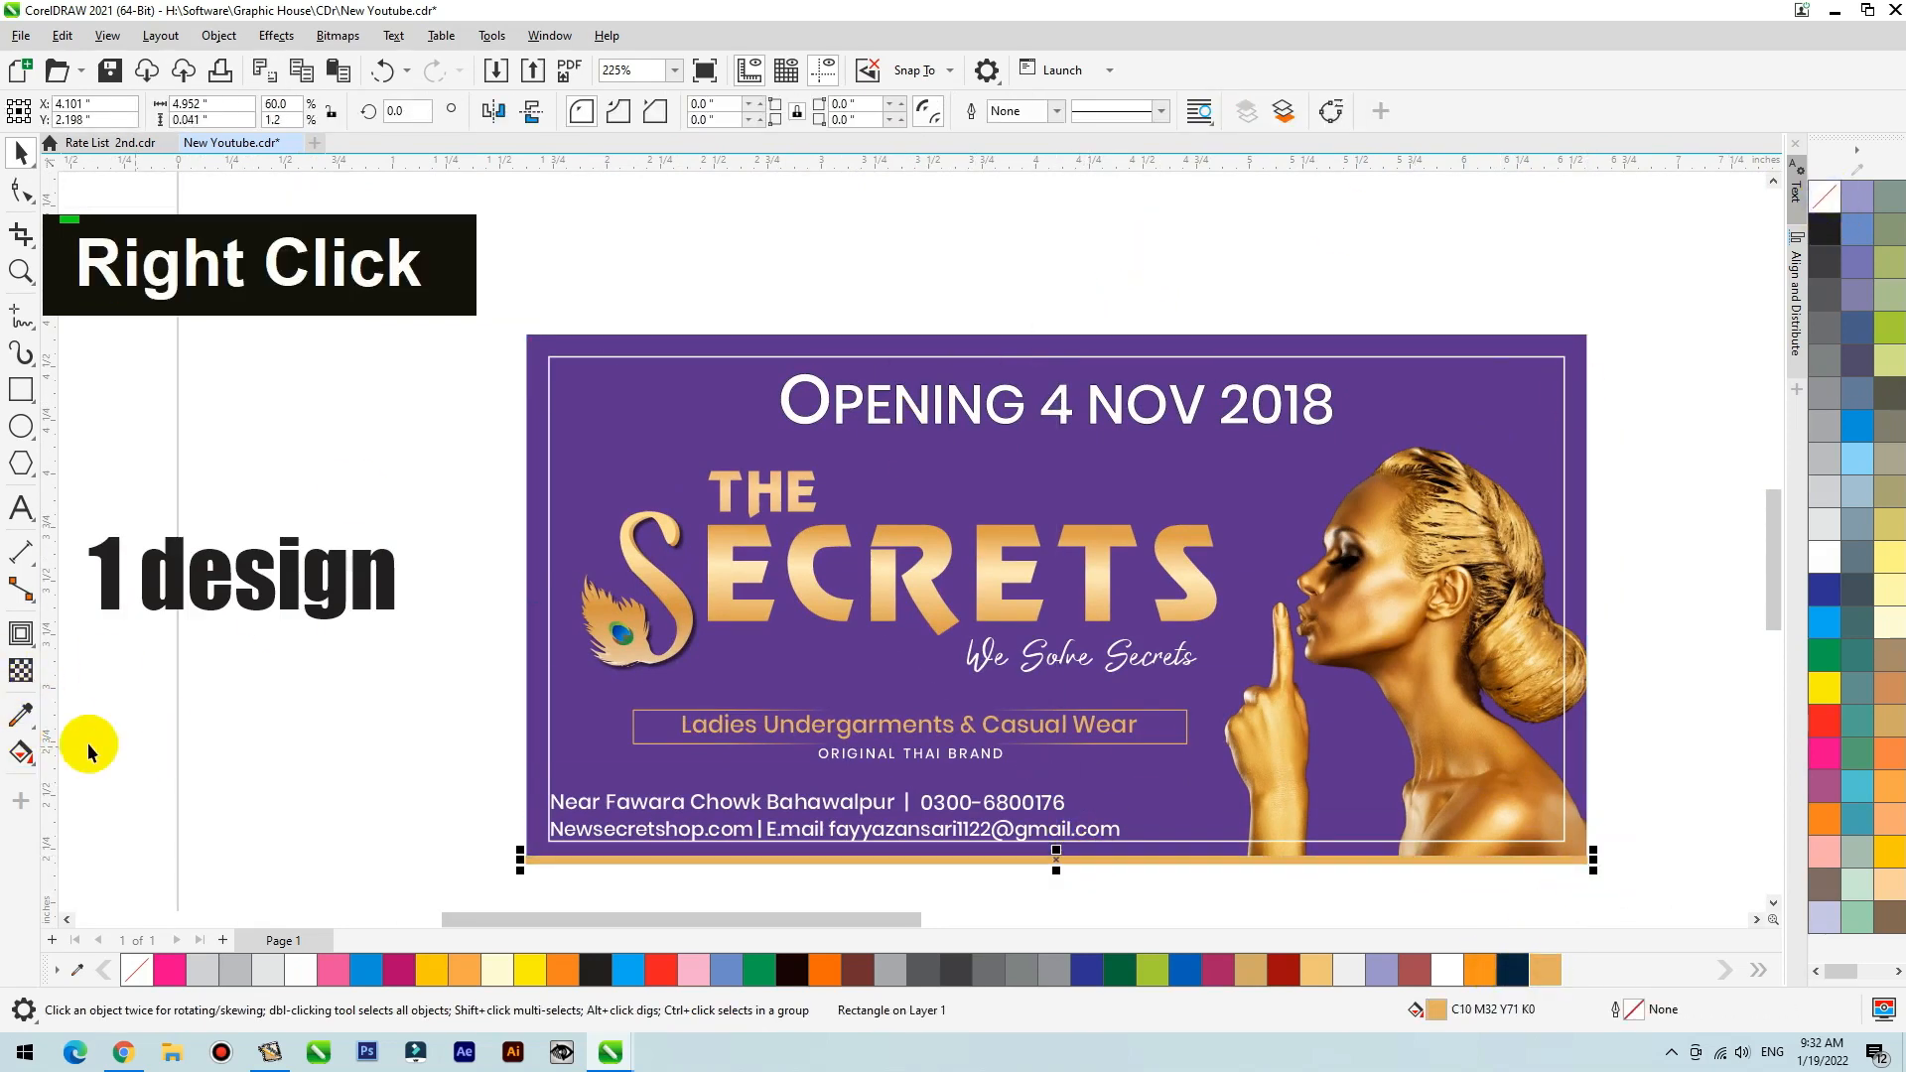
Give the lower gold strip a fading transparency, then copy it and align the copy to the background's upper right.
{"action": "left_click", "coordinate": [21, 670]}
{"action": "key", "text": "space"}
{"action": "left_click_drag", "start_coordinate": [957, 864], "coordinate": [919, 451]}
{"action": "right_click", "coordinate": [918, 451]}
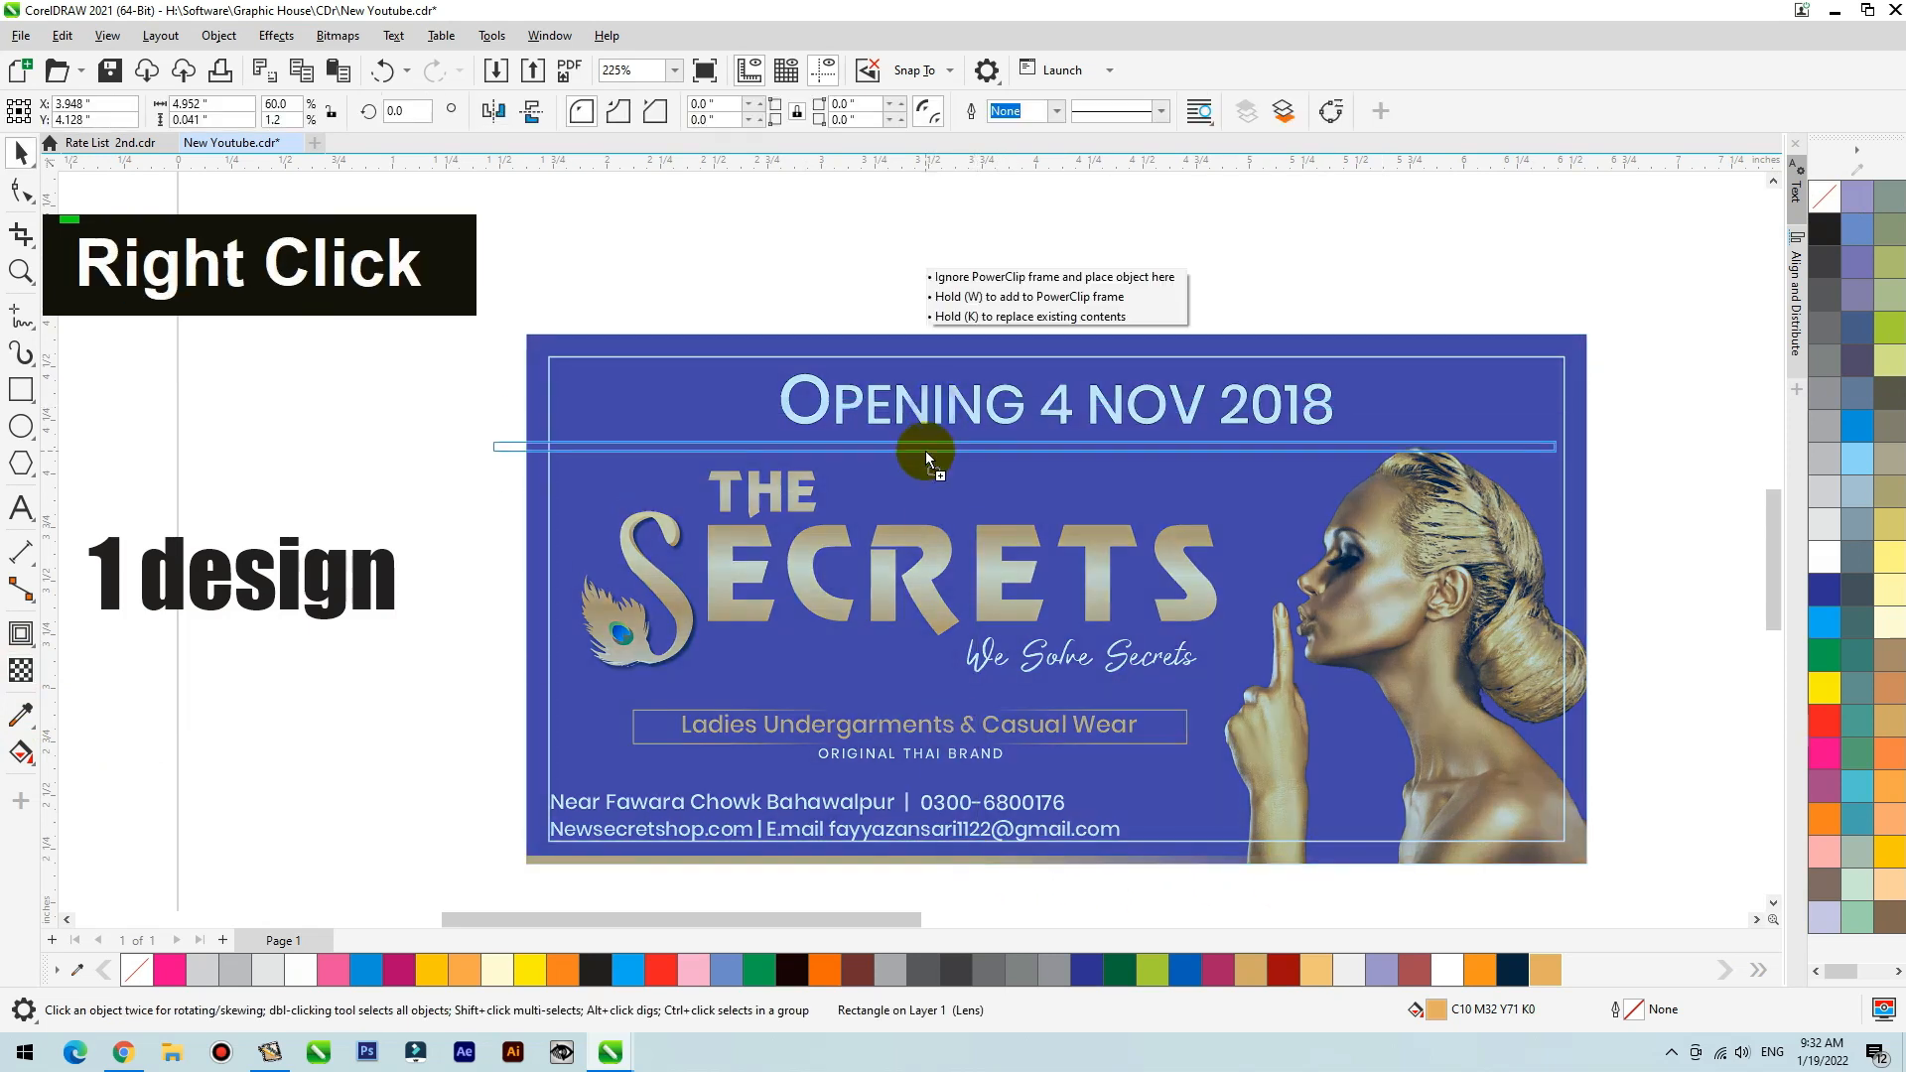
{"action": "left_click", "coordinate": [1459, 335], "text": "shift"}
{"action": "key", "text": "r"}
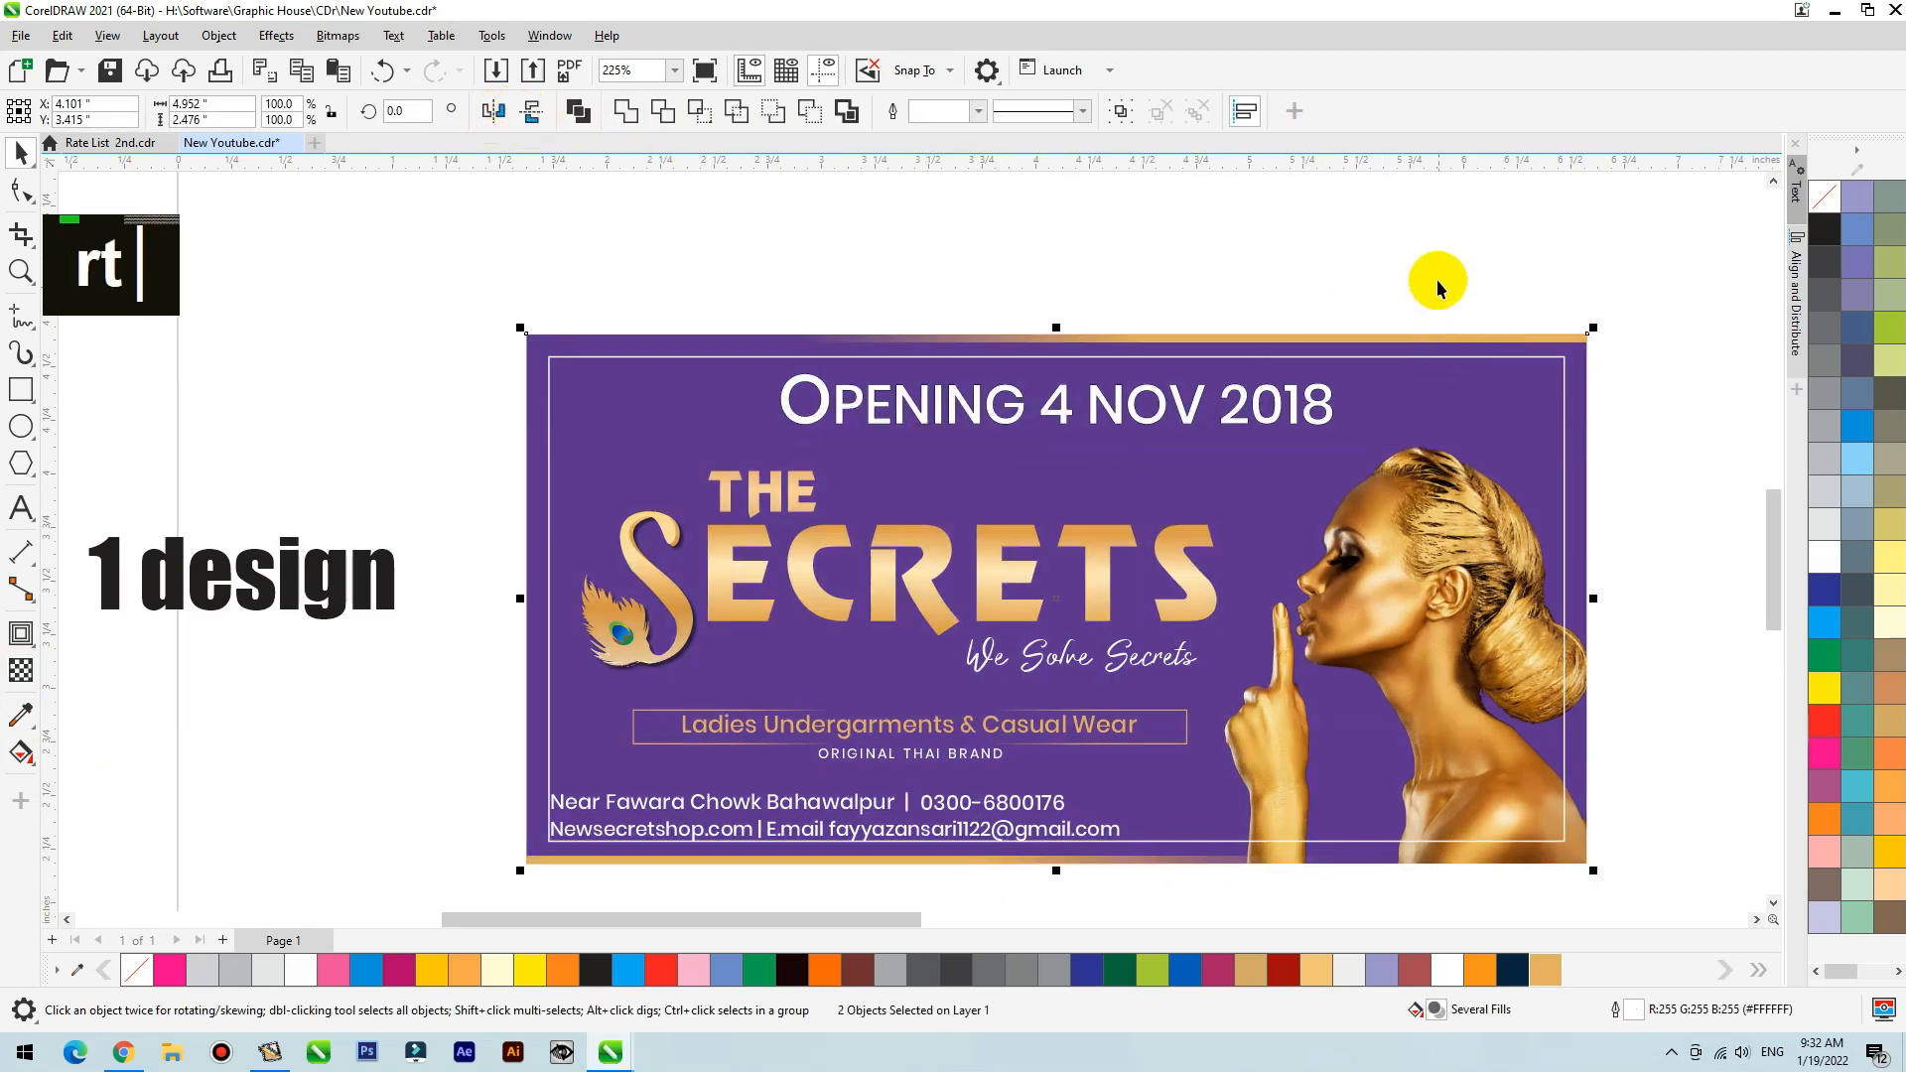
{"action": "left_click", "coordinate": [1438, 289]}
Remove the white outline of the inset frame around the banner.
{"action": "left_click", "coordinate": [1566, 378]}
{"action": "scroll", "coordinate": [890, 665], "scroll_direction": "down", "scroll_amount": 2}
{"action": "key", "text": "F2"}
{"action": "left_click_drag", "start_coordinate": [1230, 506], "coordinate": [669, 770]}
{"action": "right_click", "coordinate": [1827, 206]}
{"action": "left_click", "coordinate": [1587, 321]}
Shrink "THE", recolour it white and line it up with a vertical guideline at the "E" of "SECRETS".
{"action": "left_click", "coordinate": [629, 466]}
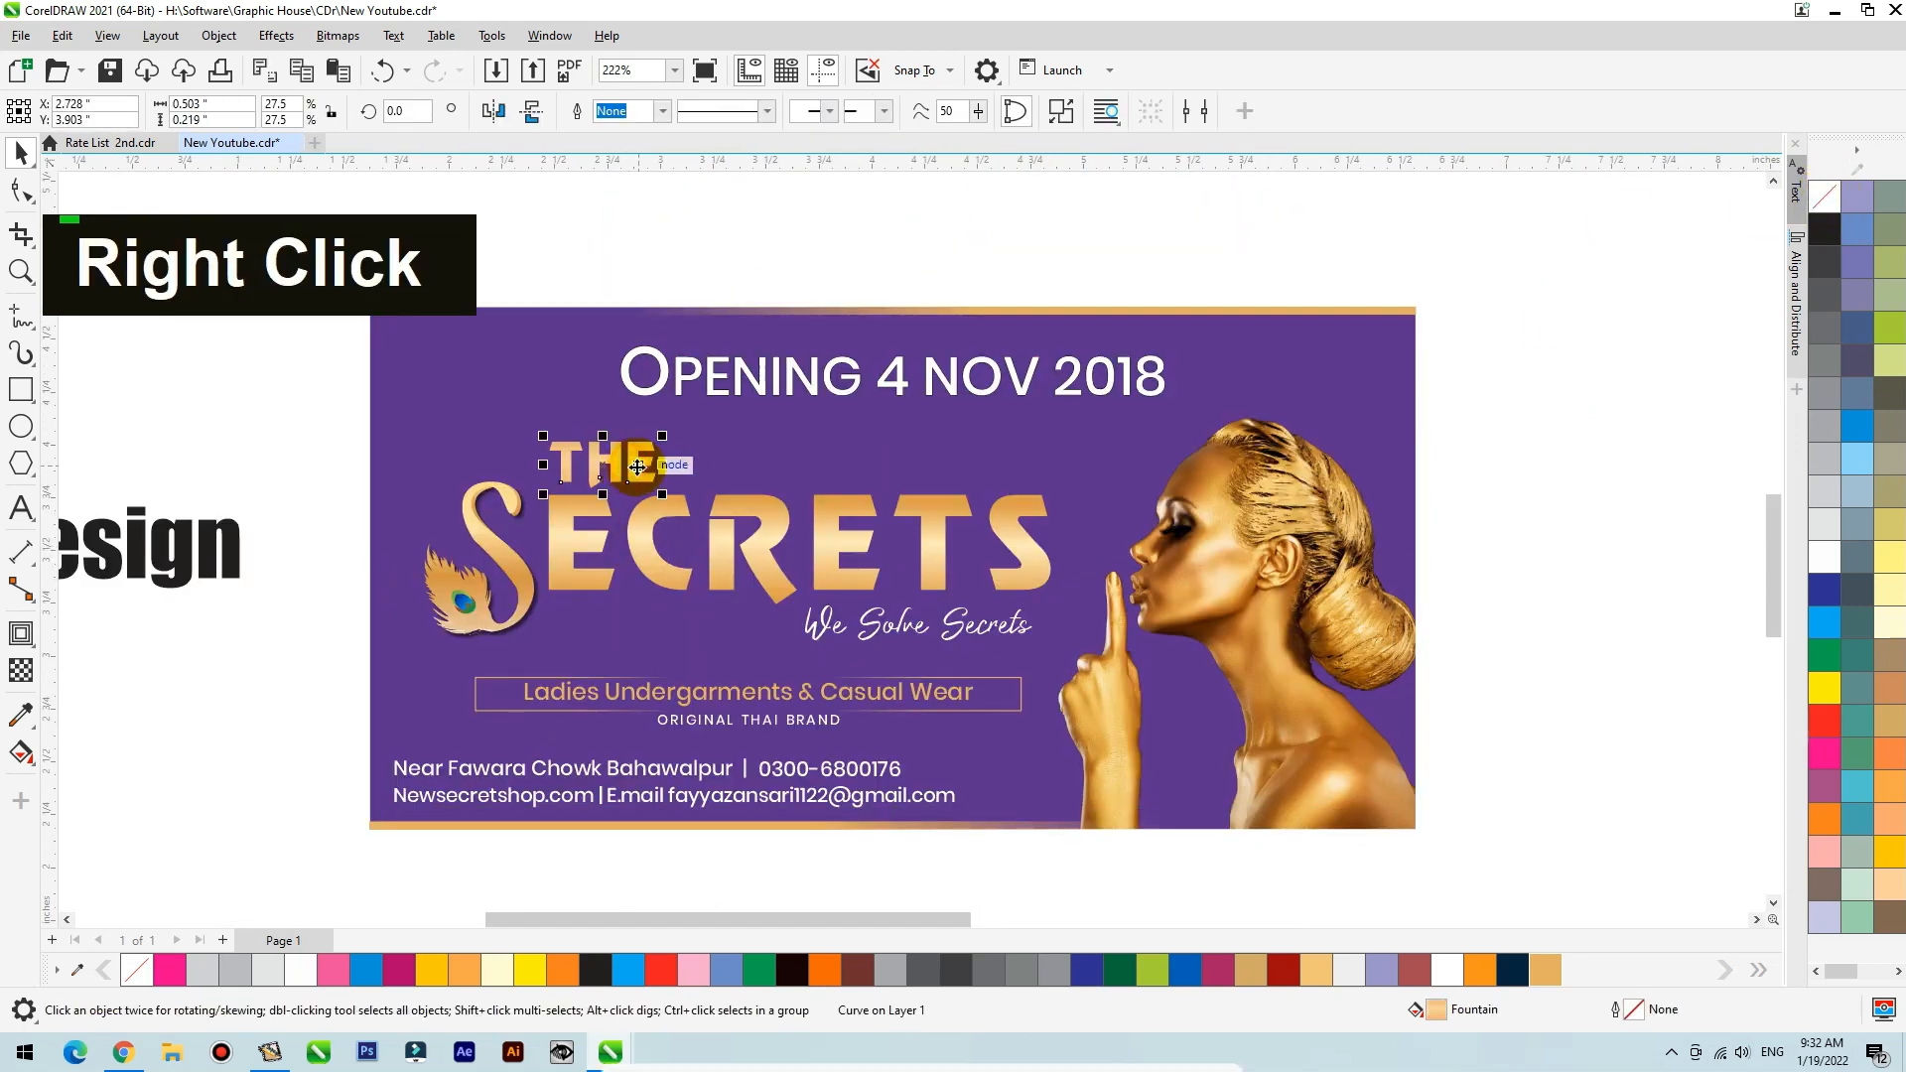
{"action": "key", "text": "F2"}
{"action": "left_click_drag", "start_coordinate": [417, 385], "coordinate": [804, 653]}
{"action": "left_click_drag", "start_coordinate": [1057, 326], "coordinate": [844, 413]}
{"action": "left_click_drag", "start_coordinate": [53, 497], "coordinate": [490, 499]}
{"action": "left_click_drag", "start_coordinate": [756, 498], "coordinate": [756, 499]}
{"action": "key", "text": "F2"}
{"action": "left_click_drag", "start_coordinate": [672, 340], "coordinate": [1026, 527]}
{"action": "mouse_move", "coordinate": [607, 391]}
{"action": "left_mouse_down"}
{"action": "mouse_move", "coordinate": [695, 392]}
{"action": "mouse_move", "coordinate": [615, 405]}
{"action": "left_mouse_up"}
Fine-tune the position of "THE" above the "E" of "SECRETS" and delete the helper guideline.
{"action": "key", "text": "F2"}
{"action": "left_click_drag", "start_coordinate": [497, 396], "coordinate": [655, 489]}
{"action": "left_click_drag", "start_coordinate": [806, 480], "coordinate": [828, 481]}
{"action": "scroll", "coordinate": [743, 574], "scroll_direction": "down", "scroll_amount": 6}
{"action": "left_click", "coordinate": [752, 349]}
{"action": "key", "text": "Delete"}
{"action": "left_click", "coordinate": [673, 506]}
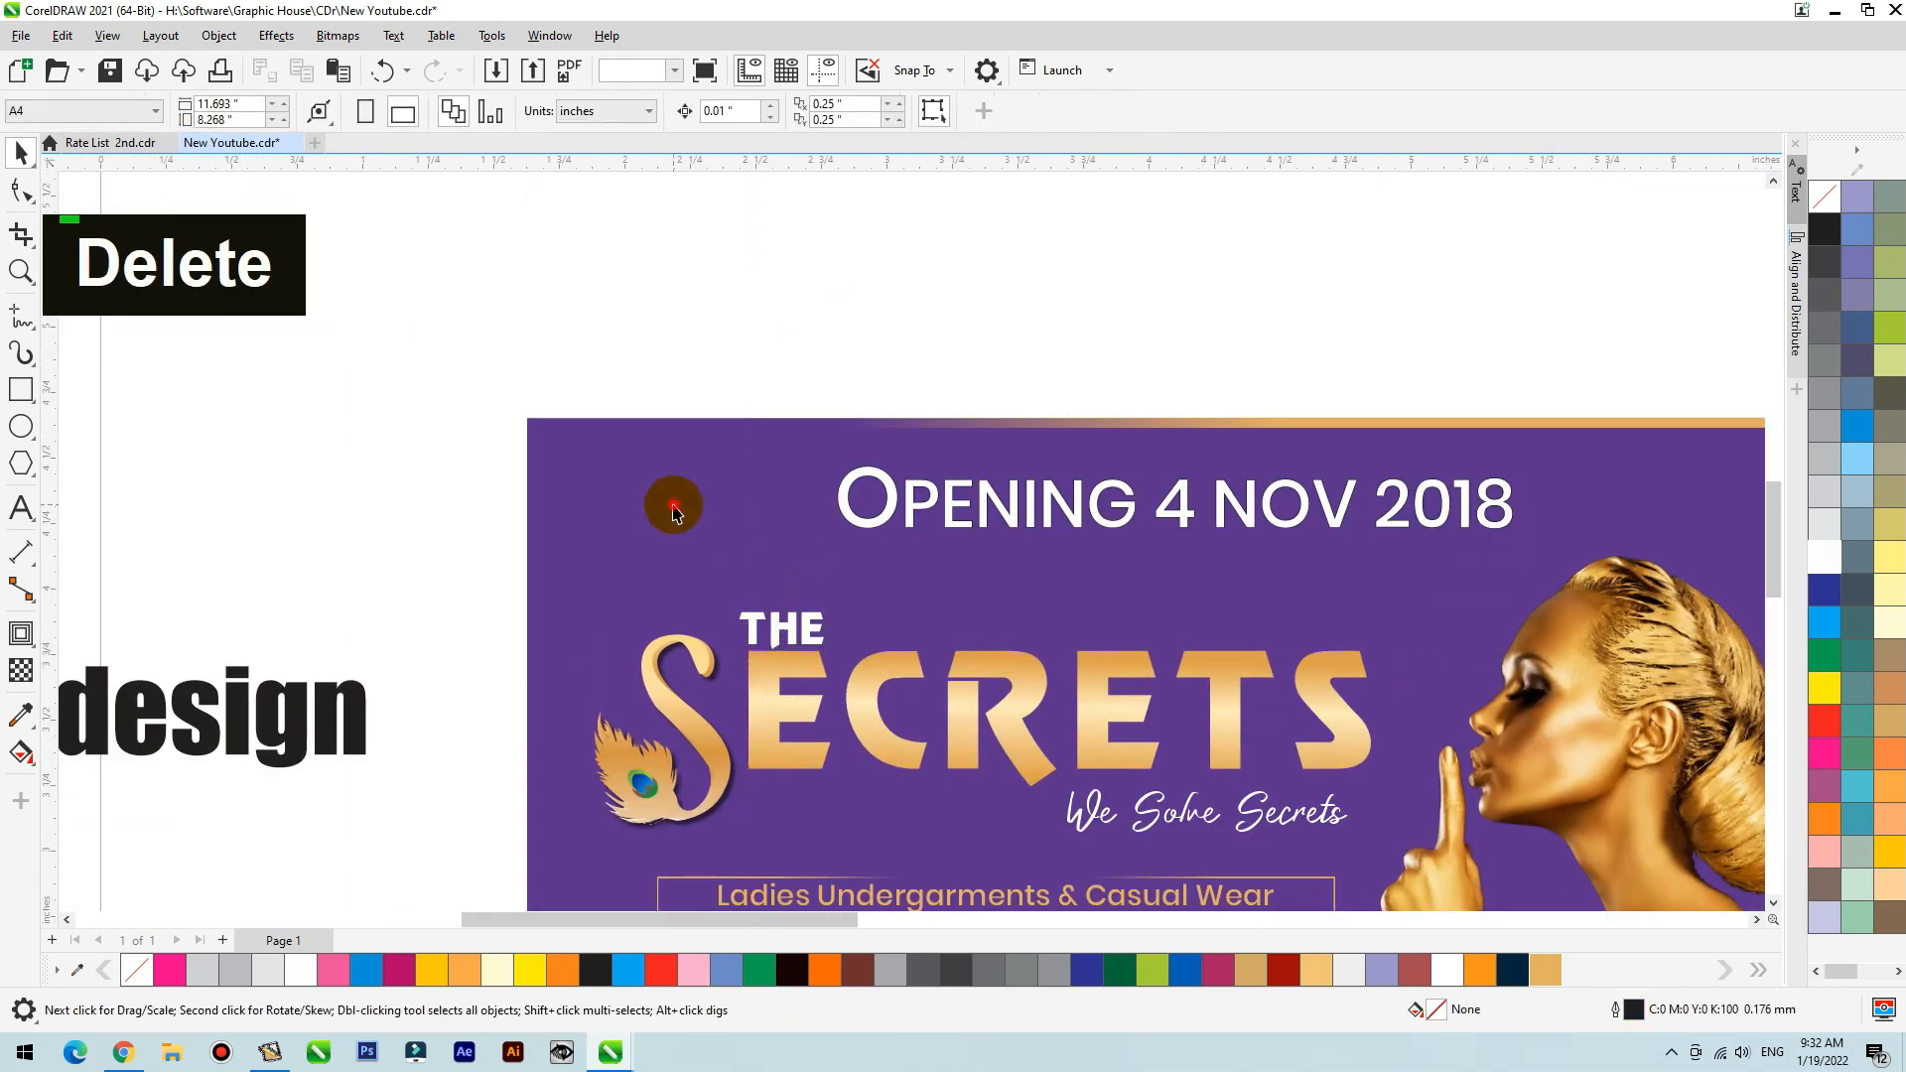
Move the original banner beside the redesigned one on the page.
{"action": "key", "text": "shift+F2"}
{"action": "scroll", "coordinate": [969, 716], "scroll_direction": "down", "scroll_amount": 5}
{"action": "left_click_drag", "start_coordinate": [1358, 414], "coordinate": [1775, 637]}
{"action": "left_click_drag", "start_coordinate": [1566, 572], "coordinate": [1151, 787]}
Place copies of the "1 design" label above both banners, reading "old" over the original and "new" over the redesign.
{"action": "key", "text": "F2"}
{"action": "left_click_drag", "start_coordinate": [512, 624], "coordinate": [1342, 864]}
{"action": "left_click_drag", "start_coordinate": [356, 534], "coordinate": [719, 373]}
{"action": "double_click", "coordinate": [1241, 363]}
{"action": "key", "text": "ctrl+a"}
{"action": "type", "text": "old"}
{"action": "right_click", "coordinate": [720, 373]}
{"action": "double_click", "coordinate": [717, 373]}
{"action": "key", "text": "ctrl+a"}
{"action": "type", "text": "n"}
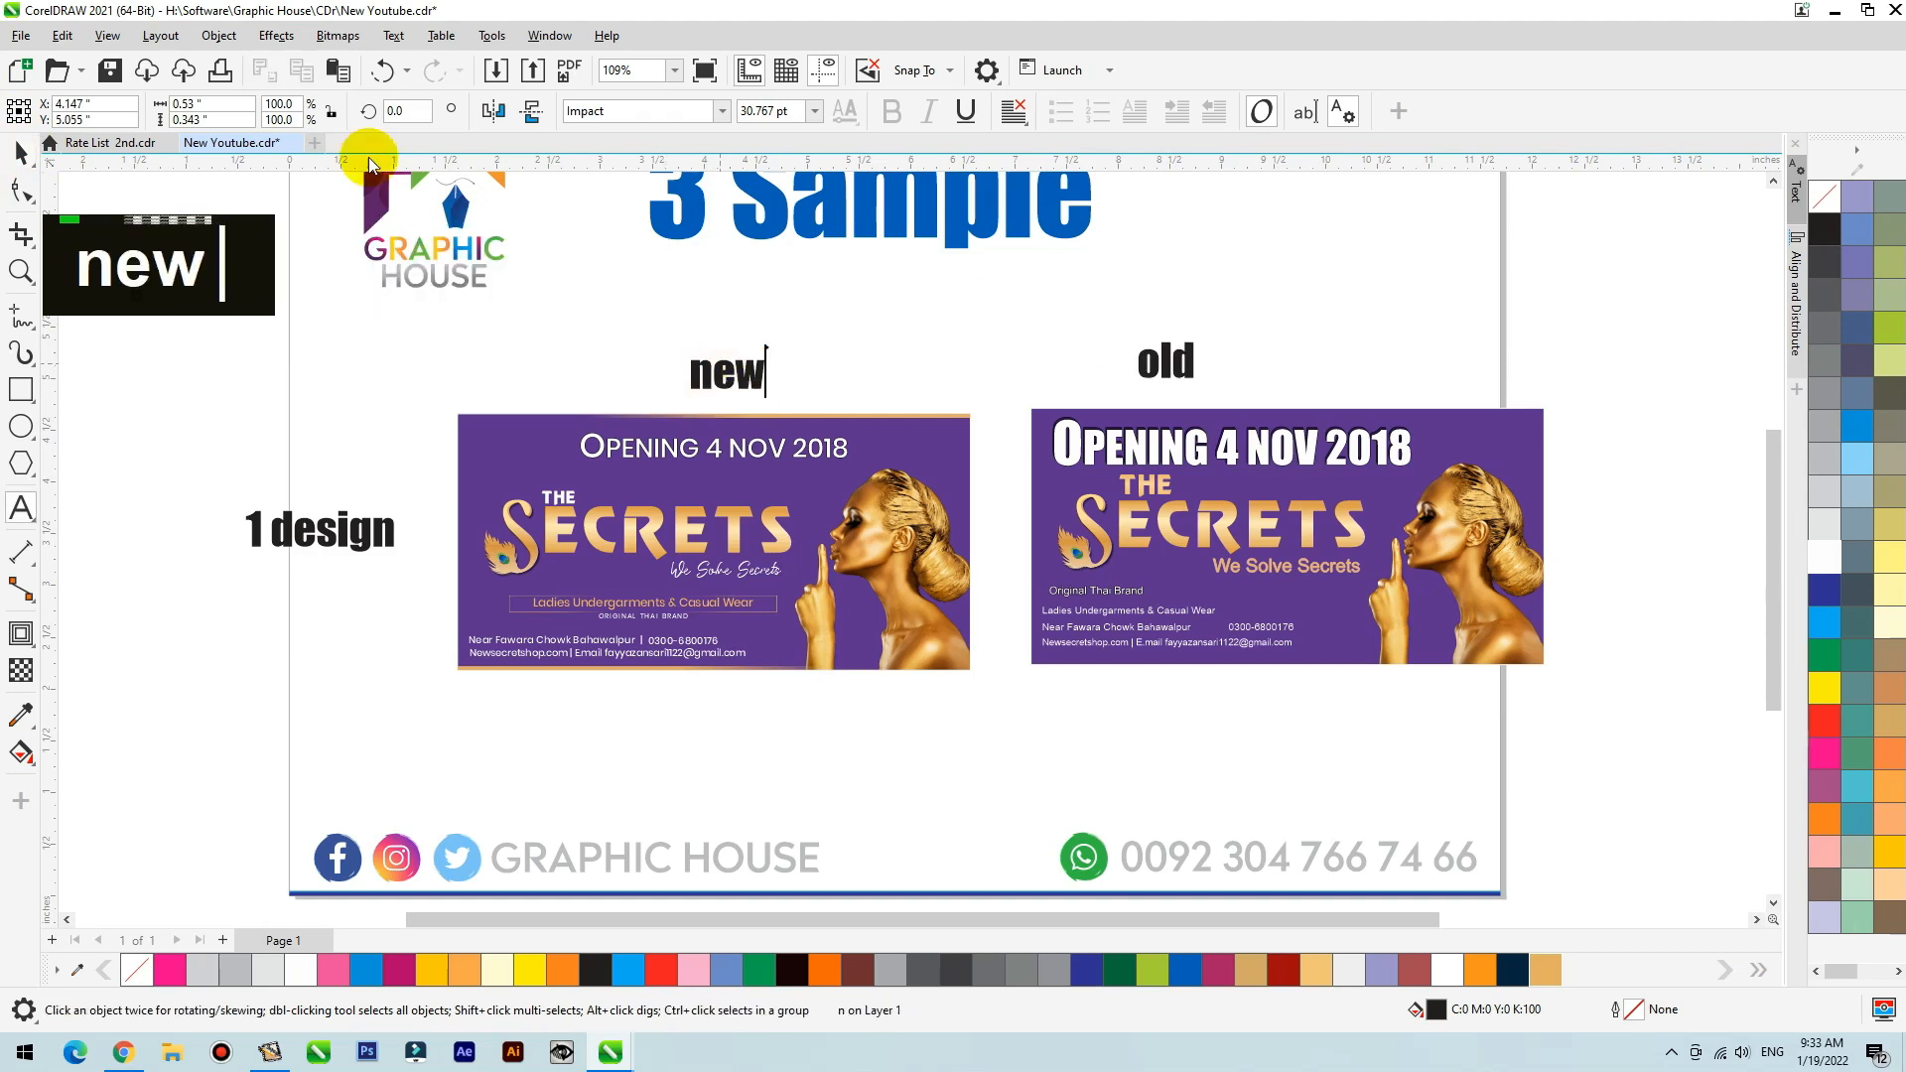
{"action": "left_click", "coordinate": [381, 632]}
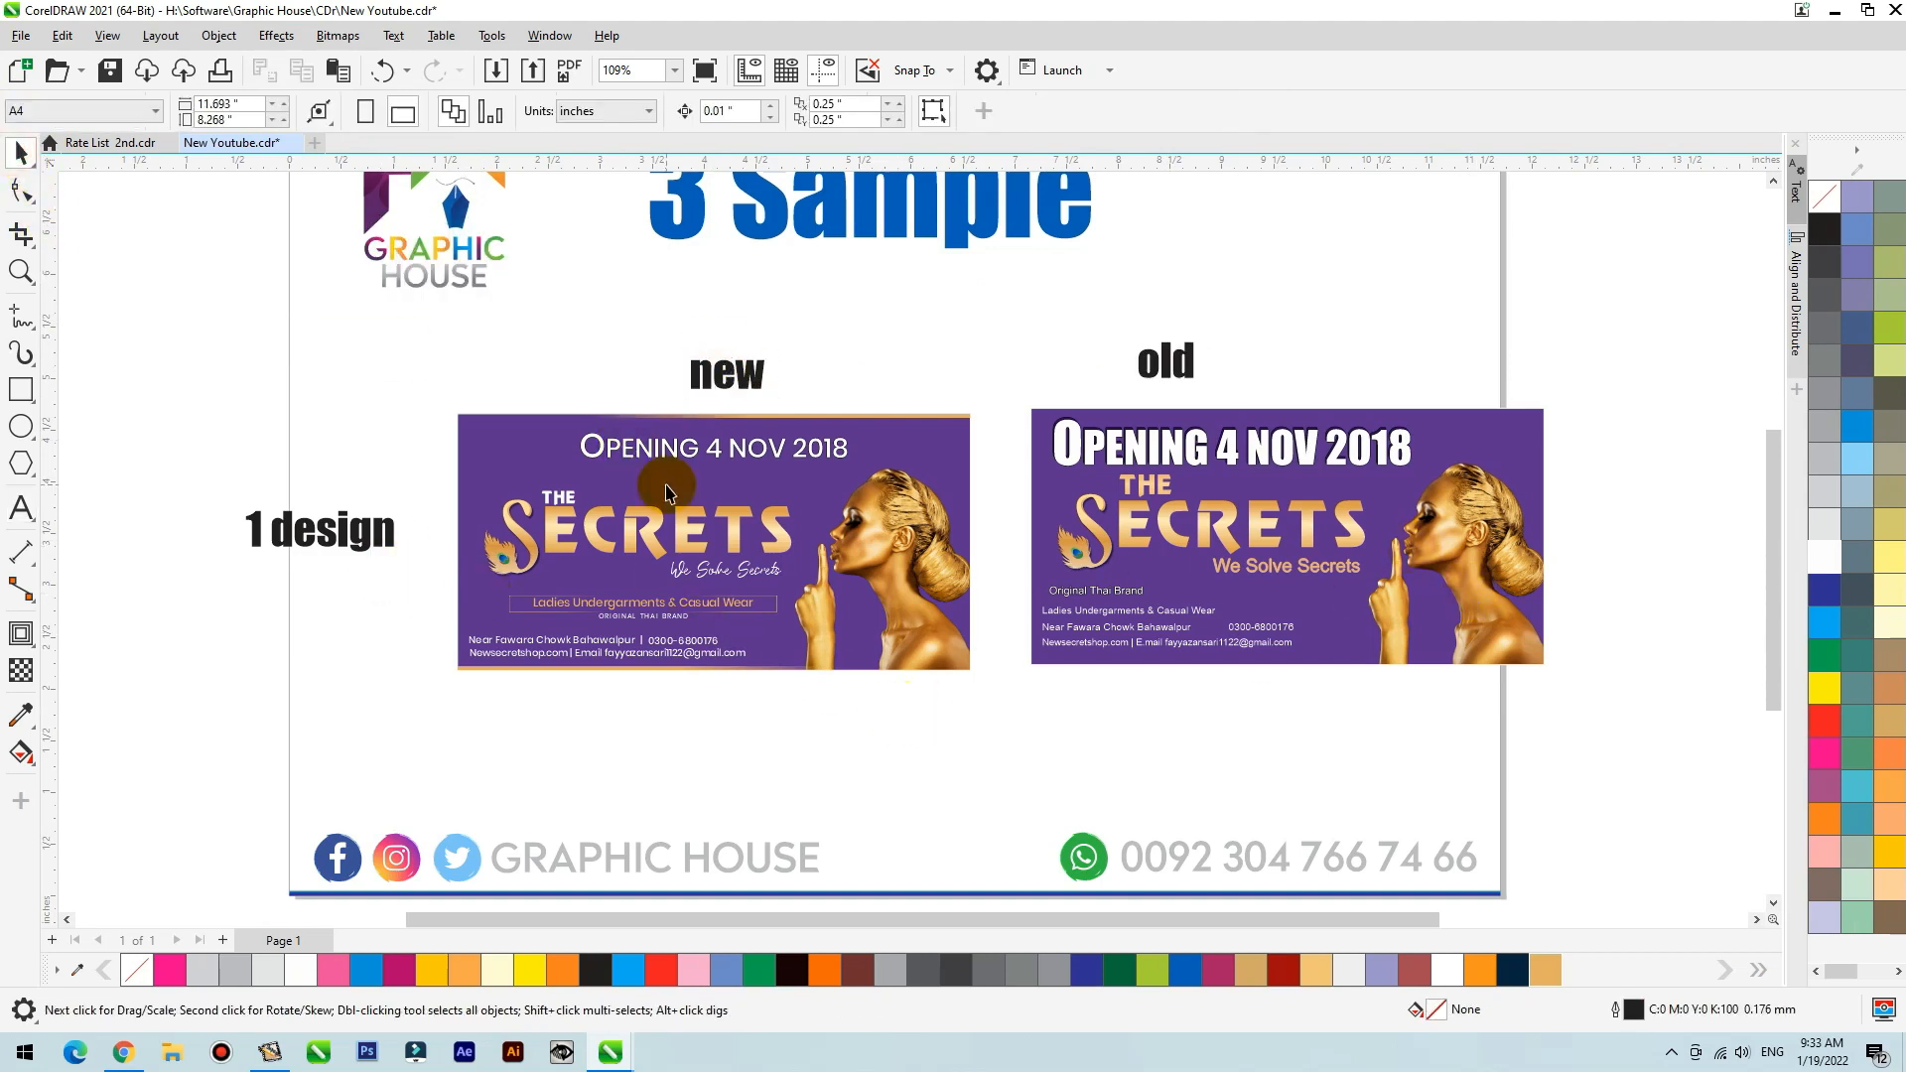
Place a copy of the complete redesigned banner outside the page, beyond its upper right corner.
{"action": "left_click_drag", "start_coordinate": [977, 690], "coordinate": [510, 459]}
{"action": "scroll", "coordinate": [521, 529], "scroll_direction": "down", "scroll_amount": 2}
{"action": "left_click_drag", "start_coordinate": [616, 570], "coordinate": [1281, 298]}
{"action": "right_click", "coordinate": [1280, 298]}
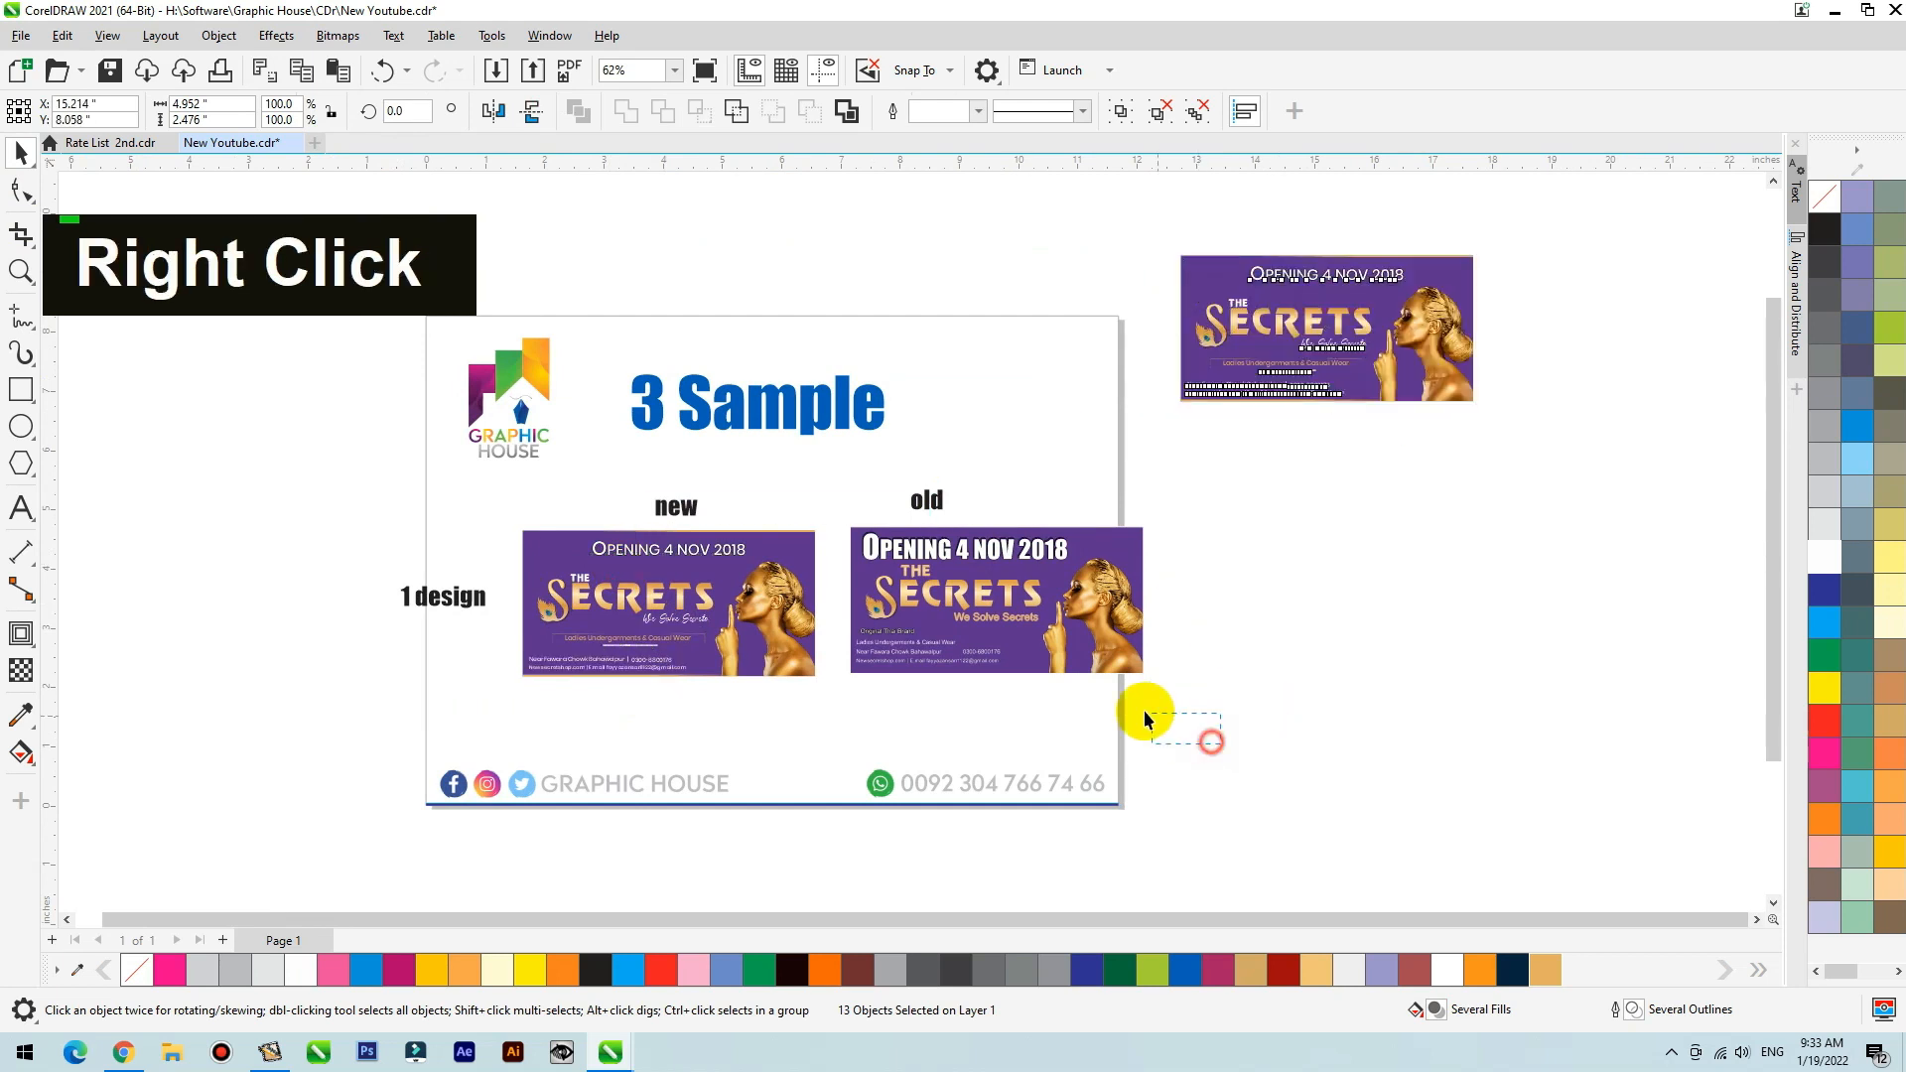
{"action": "left_click", "coordinate": [796, 480]}
Give the inset frame of the banner on the page a white outline again.
{"action": "key", "text": "F2"}
{"action": "left_click_drag", "start_coordinate": [903, 494], "coordinate": [545, 689]}
{"action": "left_click", "coordinate": [745, 230]}
{"action": "left_click", "coordinate": [780, 376]}
{"action": "left_click", "coordinate": [754, 580]}
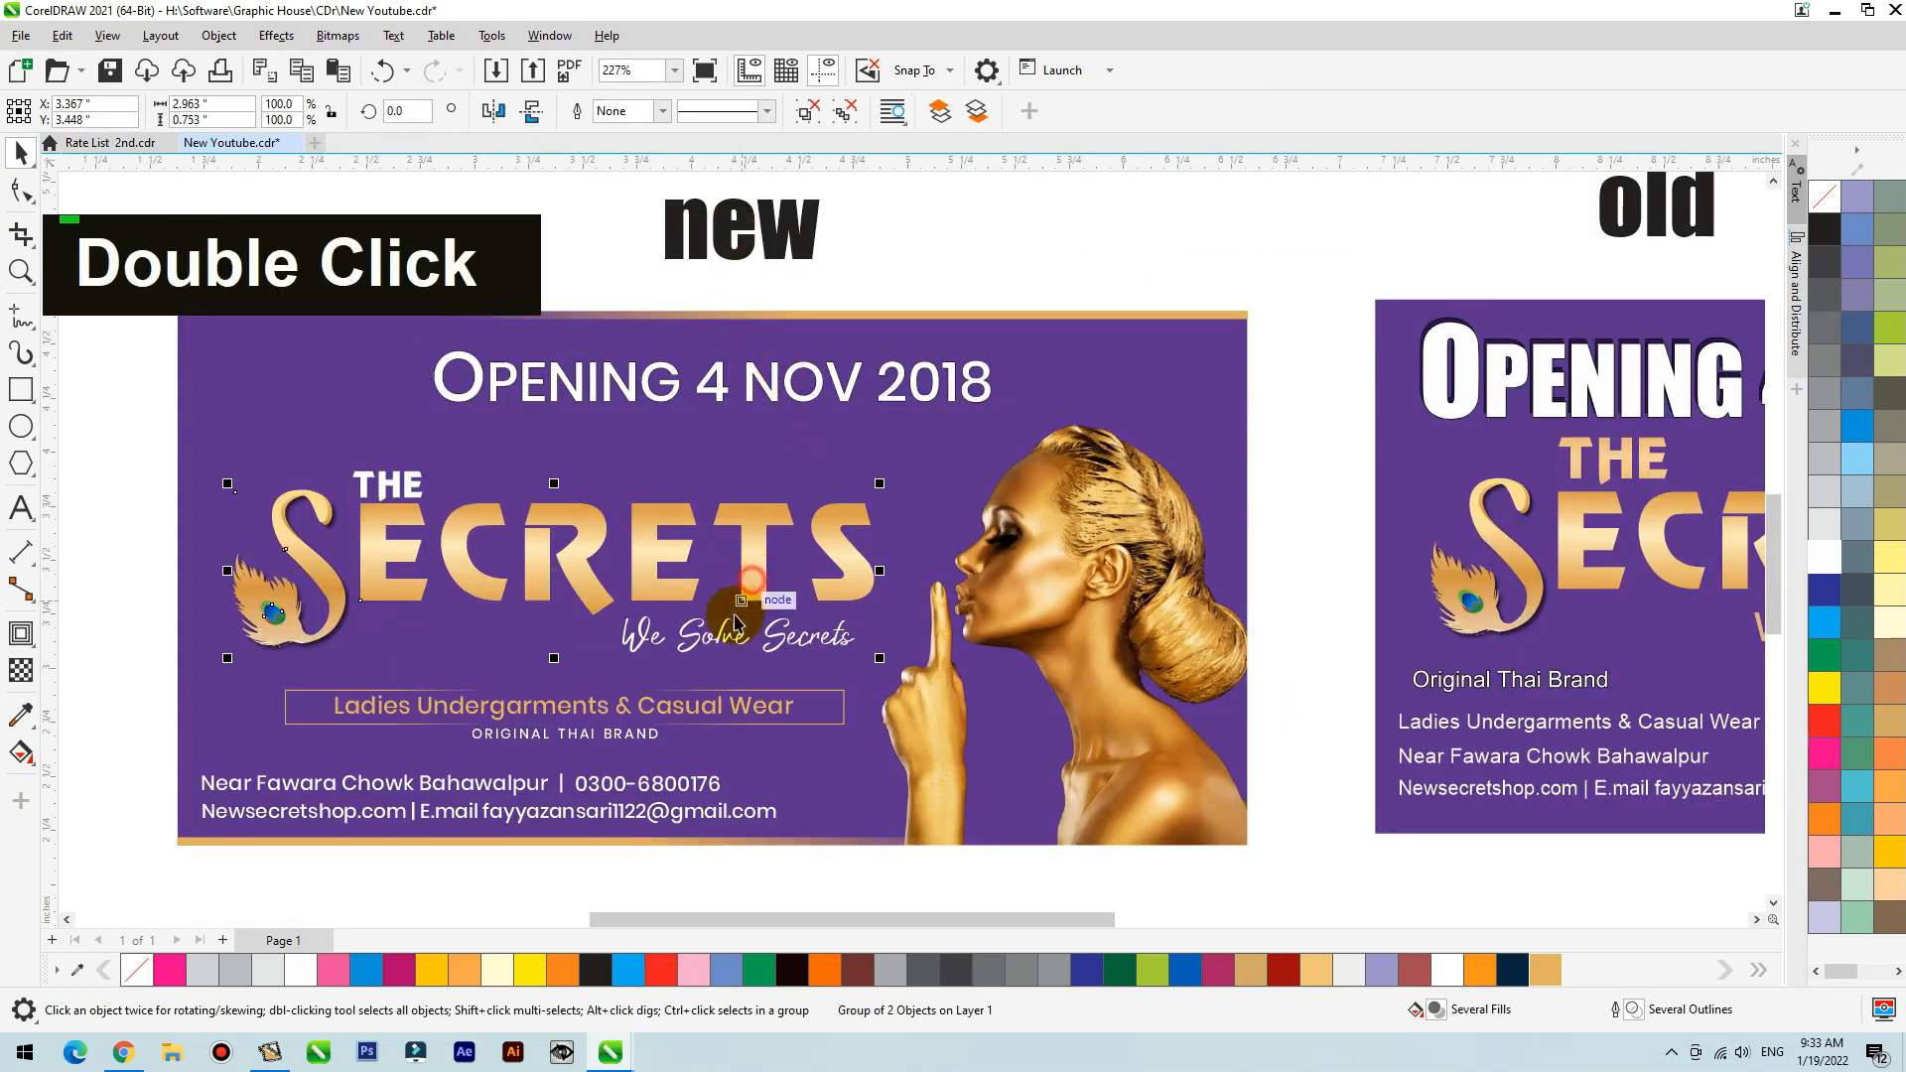
{"action": "left_click", "coordinate": [884, 447]}
{"action": "key", "text": "ctrl+z"}
{"action": "right_click", "coordinate": [1817, 557]}
Draw a circle about 2.395 in across over the banner's left part and fill it gold (C10 M32 Y71 K0).
{"action": "left_click", "coordinate": [26, 434]}
{"action": "scroll", "coordinate": [609, 581], "scroll_direction": "down", "scroll_amount": 1}
{"action": "left_click_drag", "start_coordinate": [390, 403], "coordinate": [729, 743]}
{"action": "key", "text": "space"}
{"action": "left_click", "coordinate": [1545, 970]}
{"action": "left_click_drag", "start_coordinate": [528, 600], "coordinate": [314, 527]}
{"action": "key", "text": "ctrl+z"}
Copy the outline and gradient fill properties of the "SECRETS" lettering to the circle.
{"action": "left_click", "coordinate": [61, 35]}
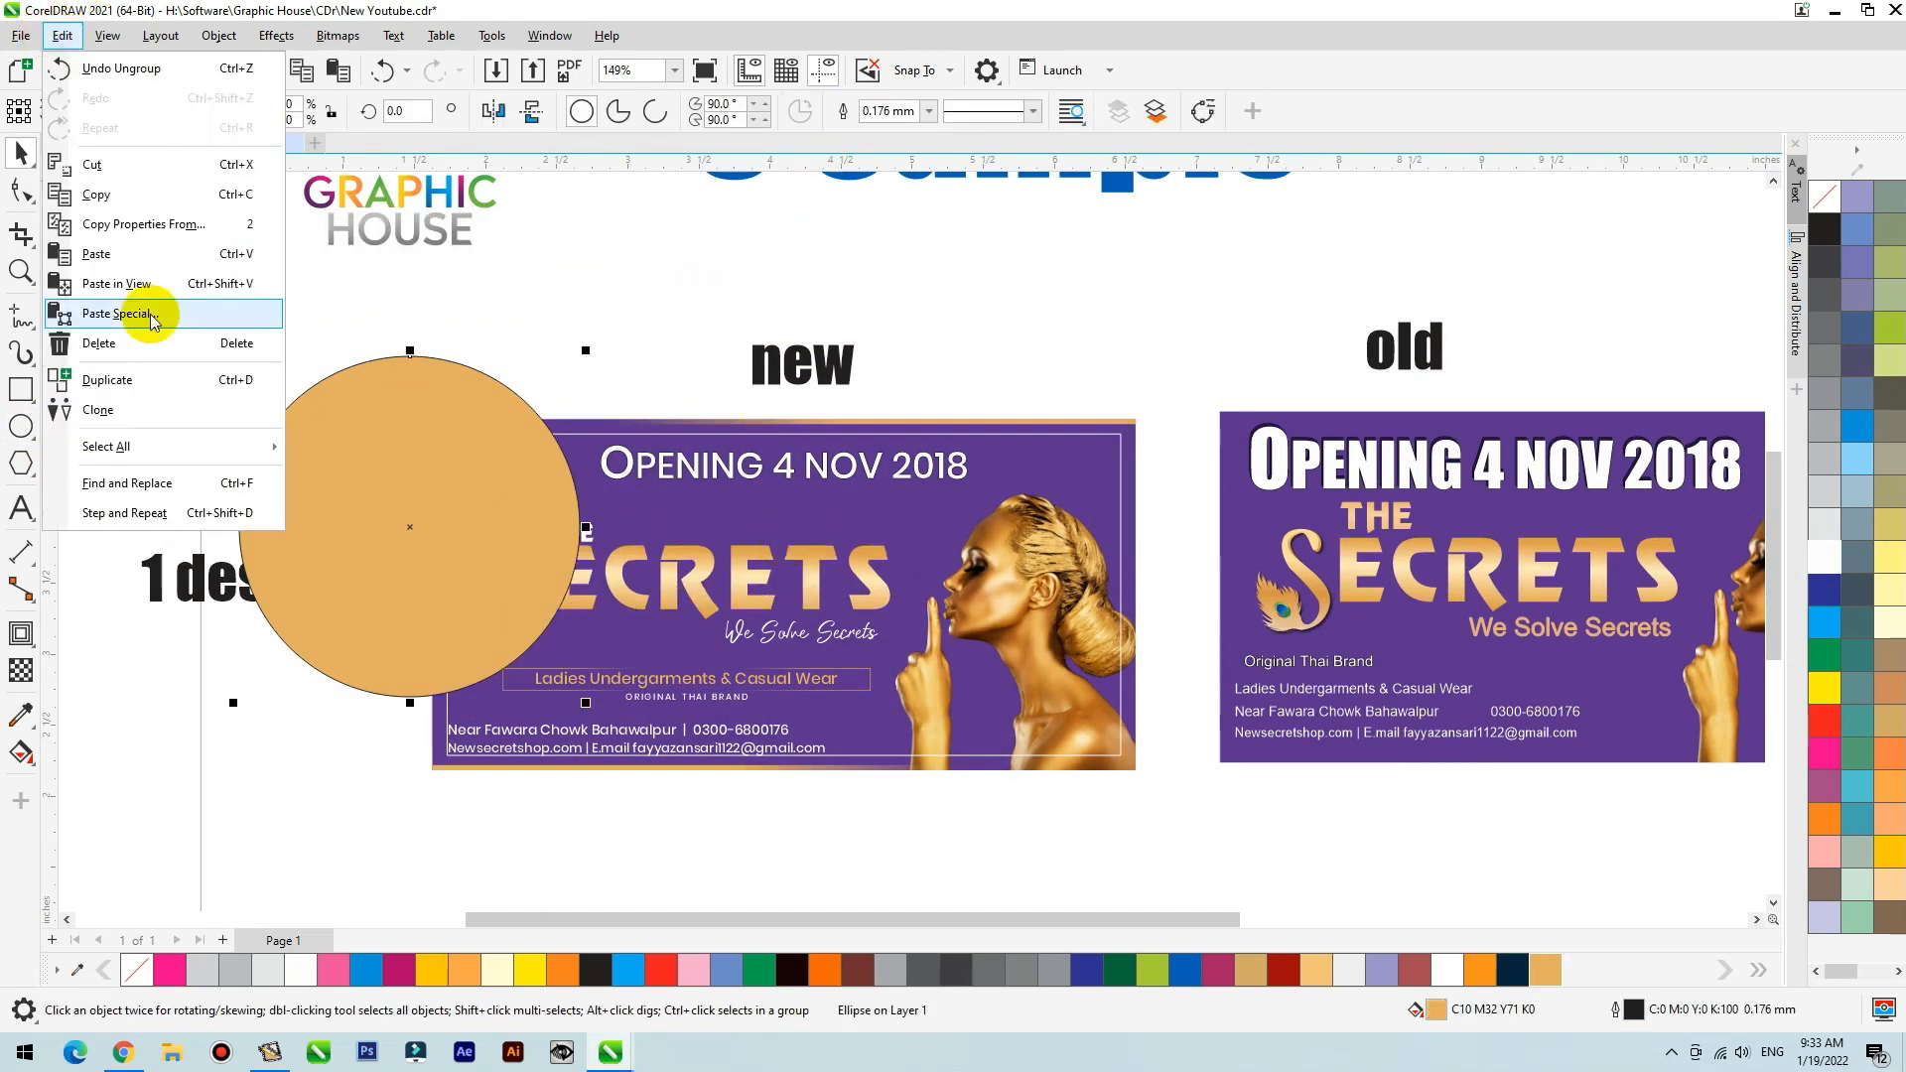
{"action": "left_click", "coordinate": [189, 228]}
{"action": "left_click", "coordinate": [804, 479]}
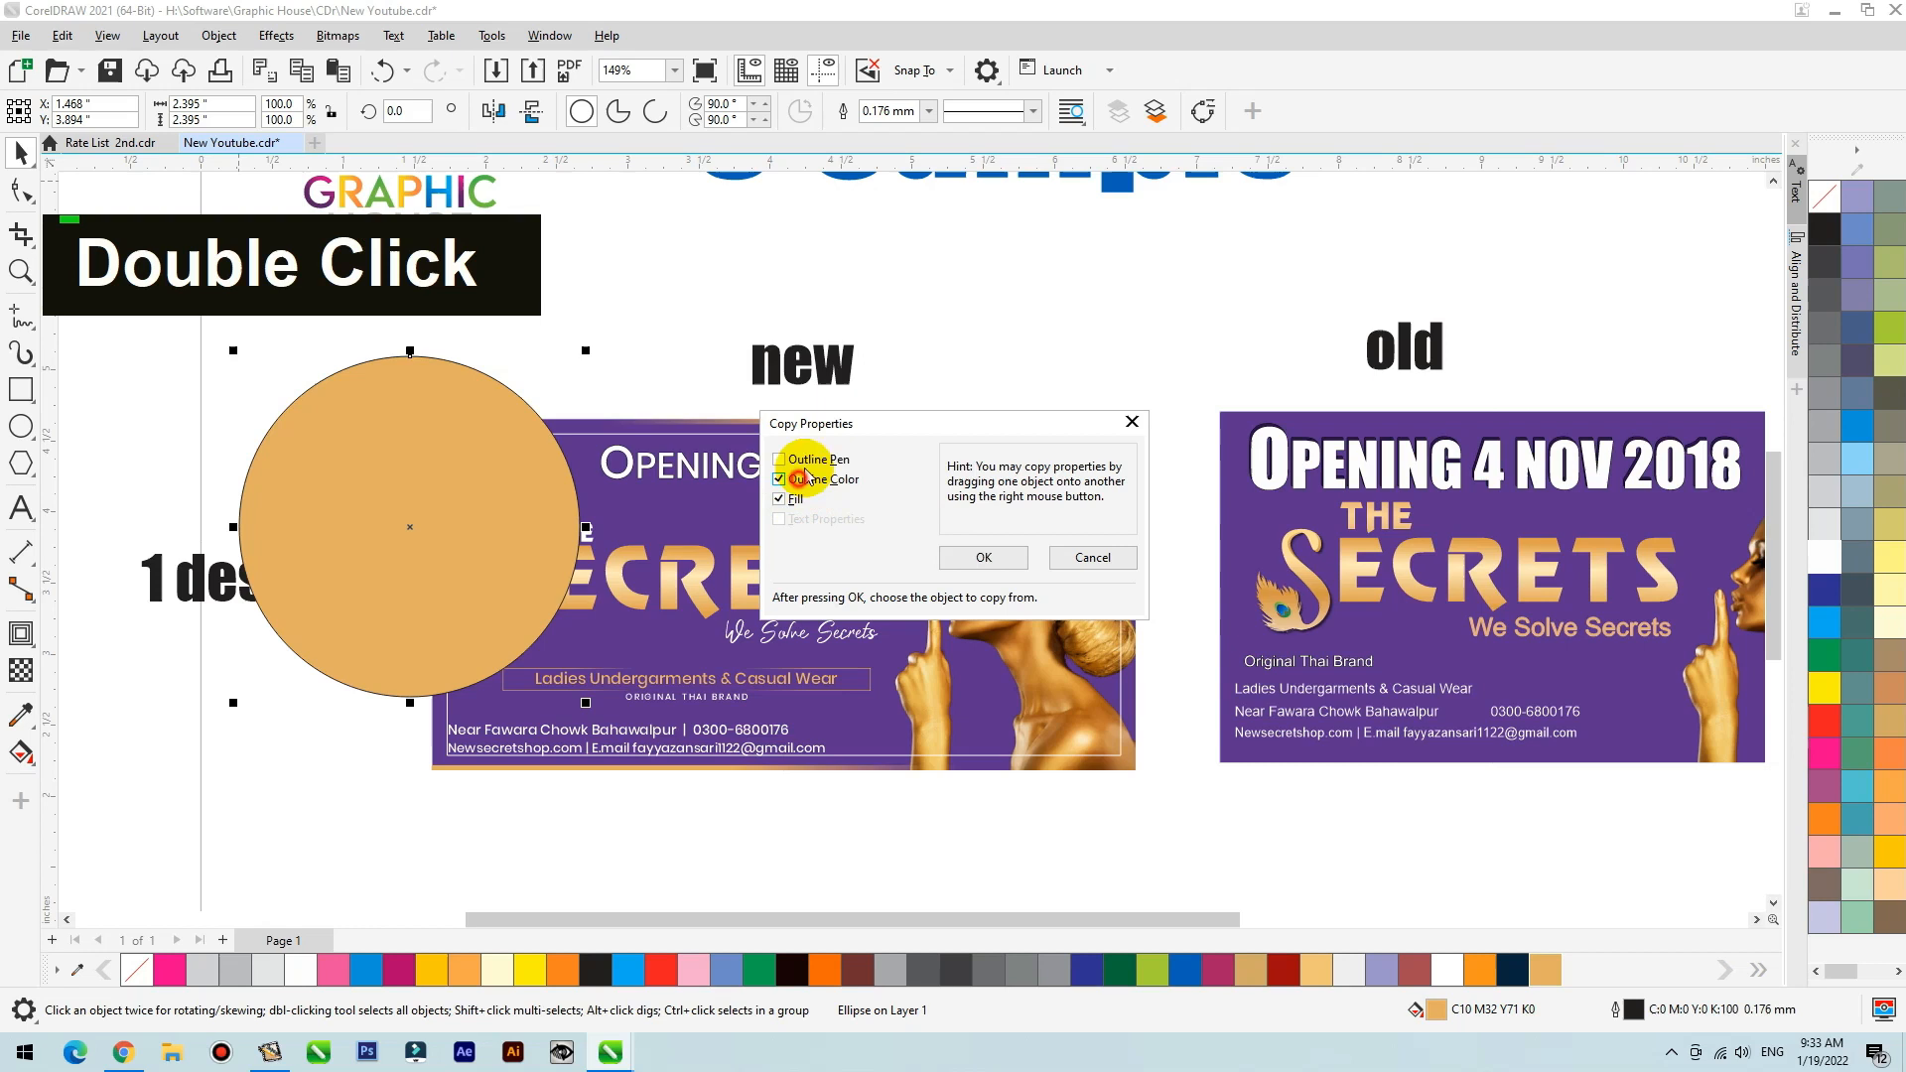
{"action": "left_click", "coordinate": [988, 559]}
{"action": "left_click", "coordinate": [746, 576]}
Shrink the circle to about 1.546 in, place it on the banner's upper left corner and clip it inside the background.
{"action": "left_click_drag", "start_coordinate": [498, 540], "coordinate": [611, 427]}
{"action": "left_click_drag", "start_coordinate": [701, 587], "coordinate": [640, 525]}
{"action": "left_click_drag", "start_coordinate": [576, 450], "coordinate": [515, 455]}
{"action": "key", "text": "1"}
{"action": "left_click", "coordinate": [597, 424]}
{"action": "key", "text": "c"}
{"action": "key", "text": "1"}
{"action": "left_click", "coordinate": [427, 573]}
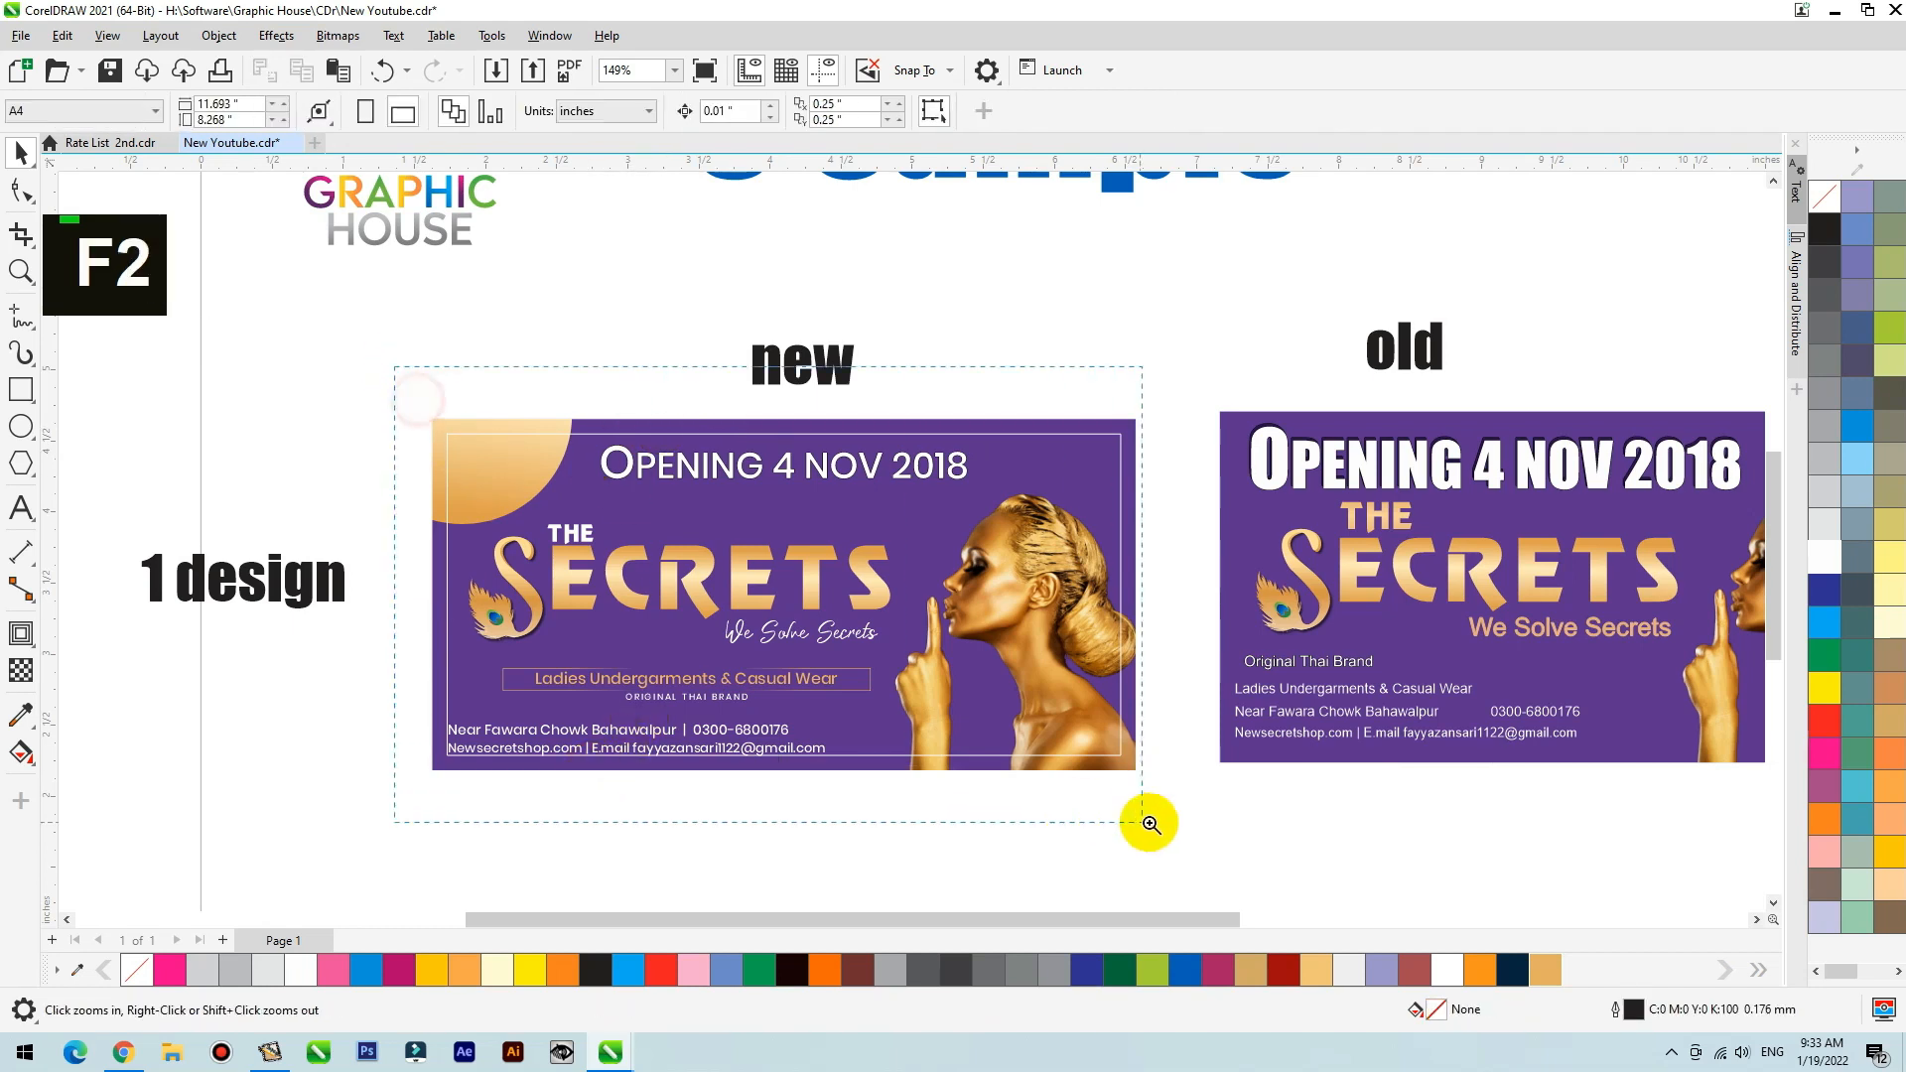
Split "4 NOV 2018" off the "OPENING" heading and set it as a separate text object below.
{"action": "left_click_drag", "start_coordinate": [1133, 823], "coordinate": [1152, 820]}
{"action": "double_click", "coordinate": [792, 359]}
{"action": "left_click", "coordinate": [917, 337]}
{"action": "key", "text": "shift+End"}
{"action": "key", "text": "ctrl+x"}
{"action": "type", "text": "4 NOV 2018"}
{"action": "left_click", "coordinate": [21, 151]}
Within the clipped contents, stretch the circle to a 3.116 × 1.546 in ellipse and centre it on the banner's upper left corner.
{"action": "left_click", "coordinate": [566, 276]}
{"action": "left_click", "coordinate": [392, 269], "text": "ctrl"}
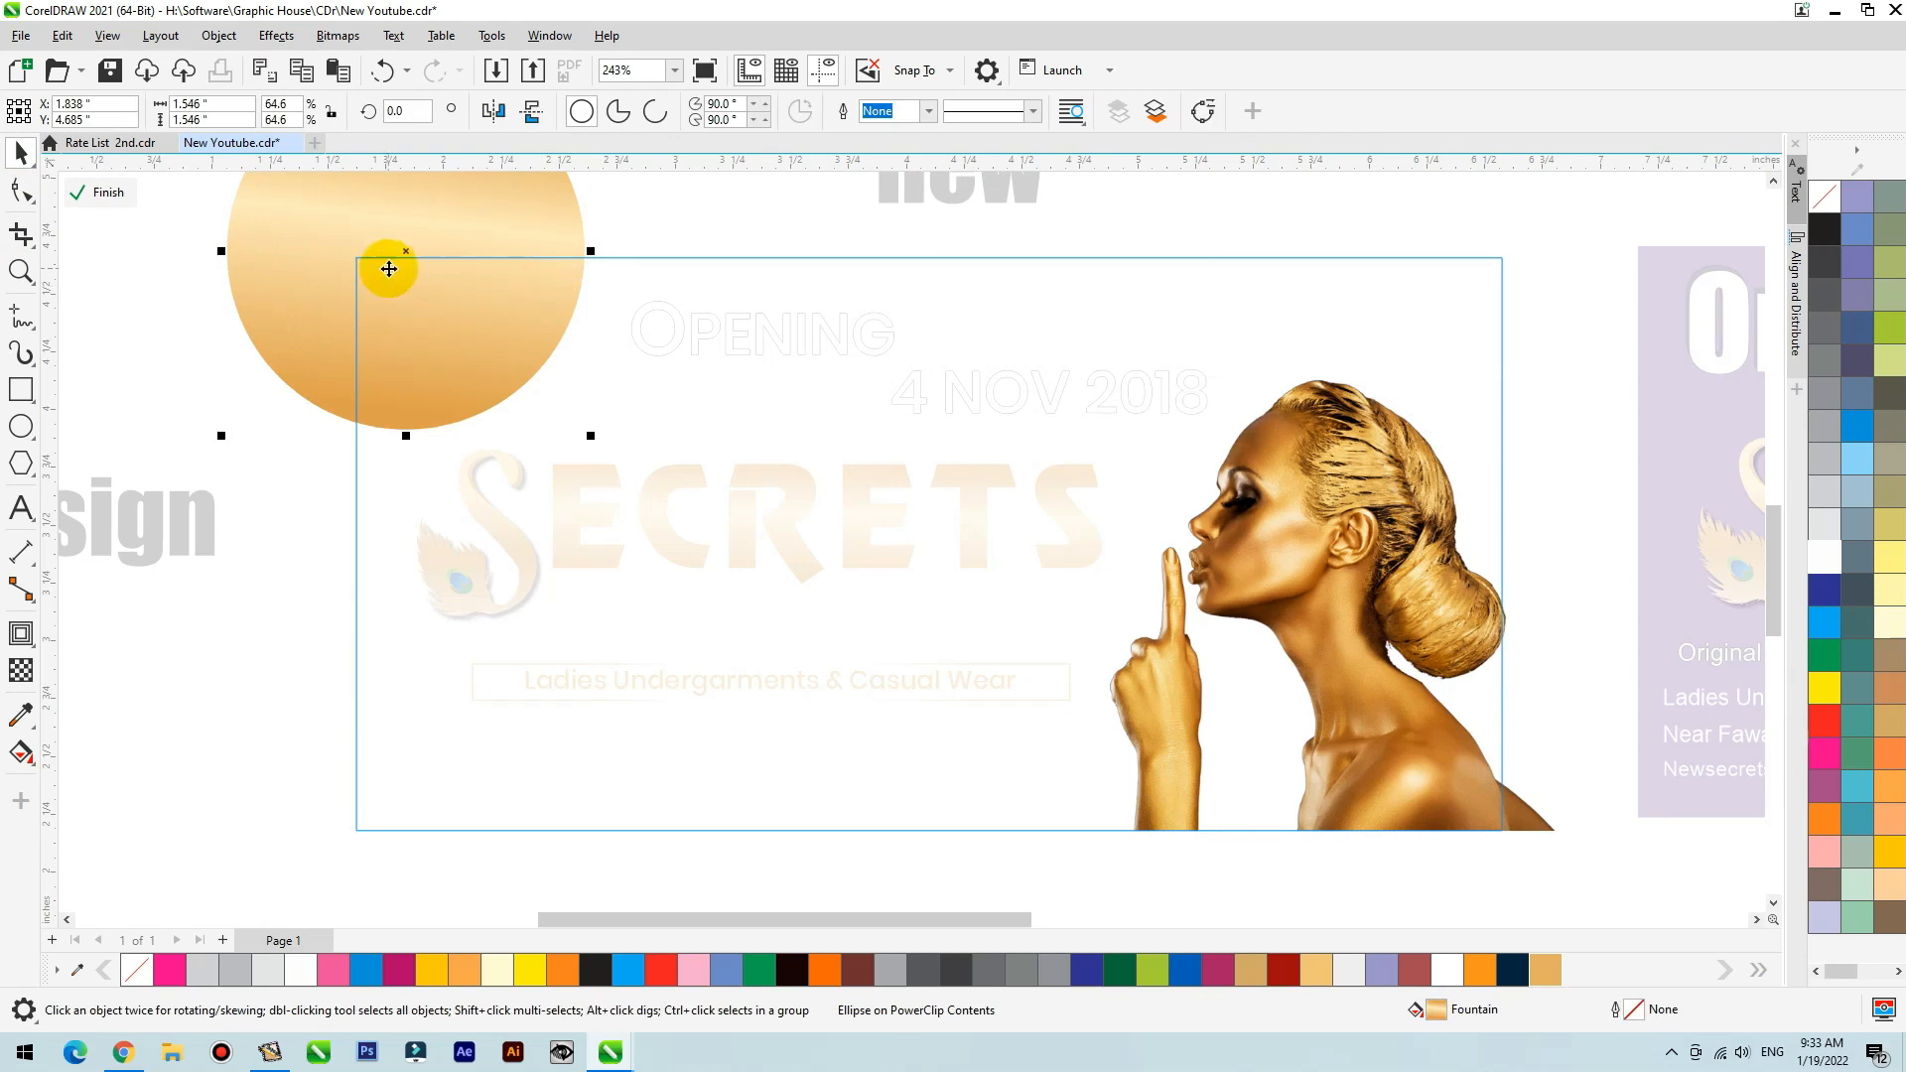
{"action": "left_click_drag", "start_coordinate": [364, 260], "coordinate": [373, 265]}
{"action": "left_click_drag", "start_coordinate": [545, 266], "coordinate": [758, 261]}
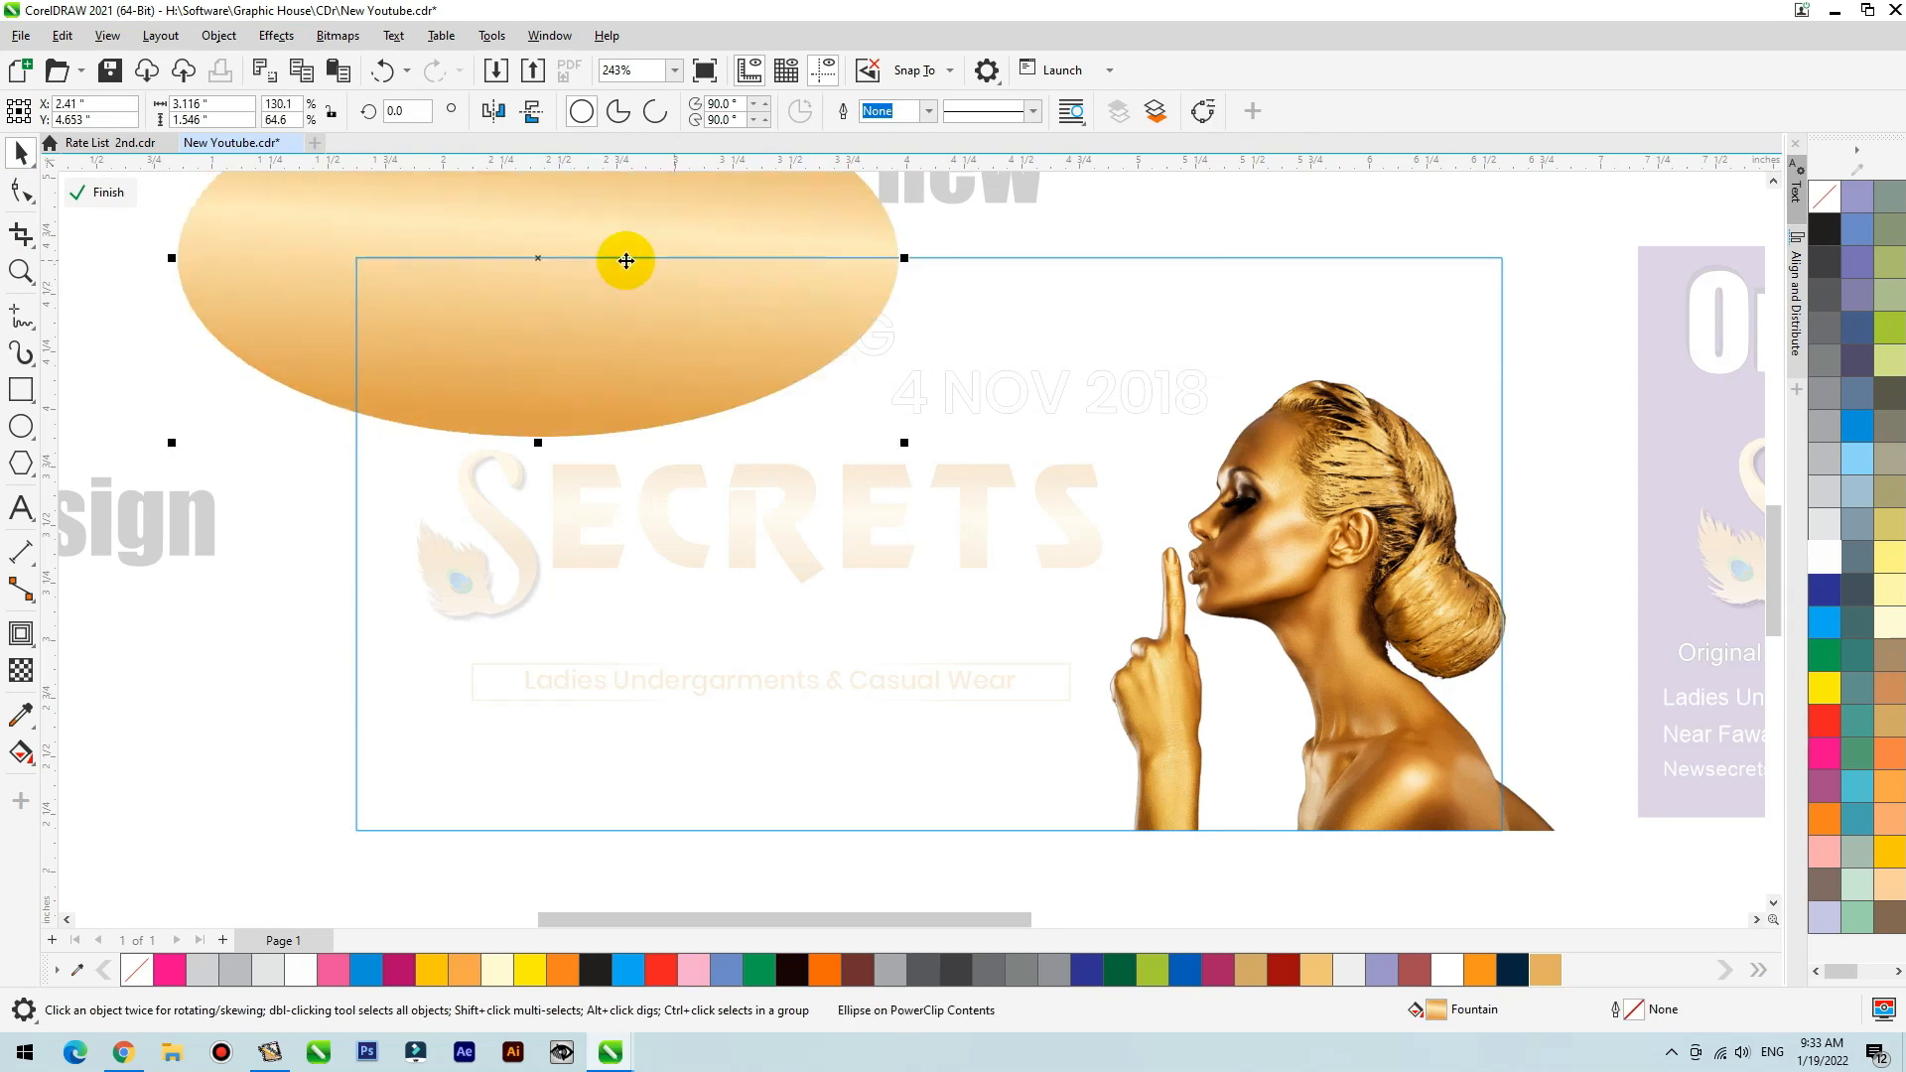
{"action": "left_click_drag", "start_coordinate": [361, 264], "coordinate": [362, 264]}
{"action": "left_click", "coordinate": [881, 202], "text": "ctrl"}
Move "OPENING" onto the gold ellipse, fill it with the purple sampled from the background and remove its outline.
{"action": "left_click", "coordinate": [737, 336]}
{"action": "left_click_drag", "start_coordinate": [735, 336], "coordinate": [526, 324]}
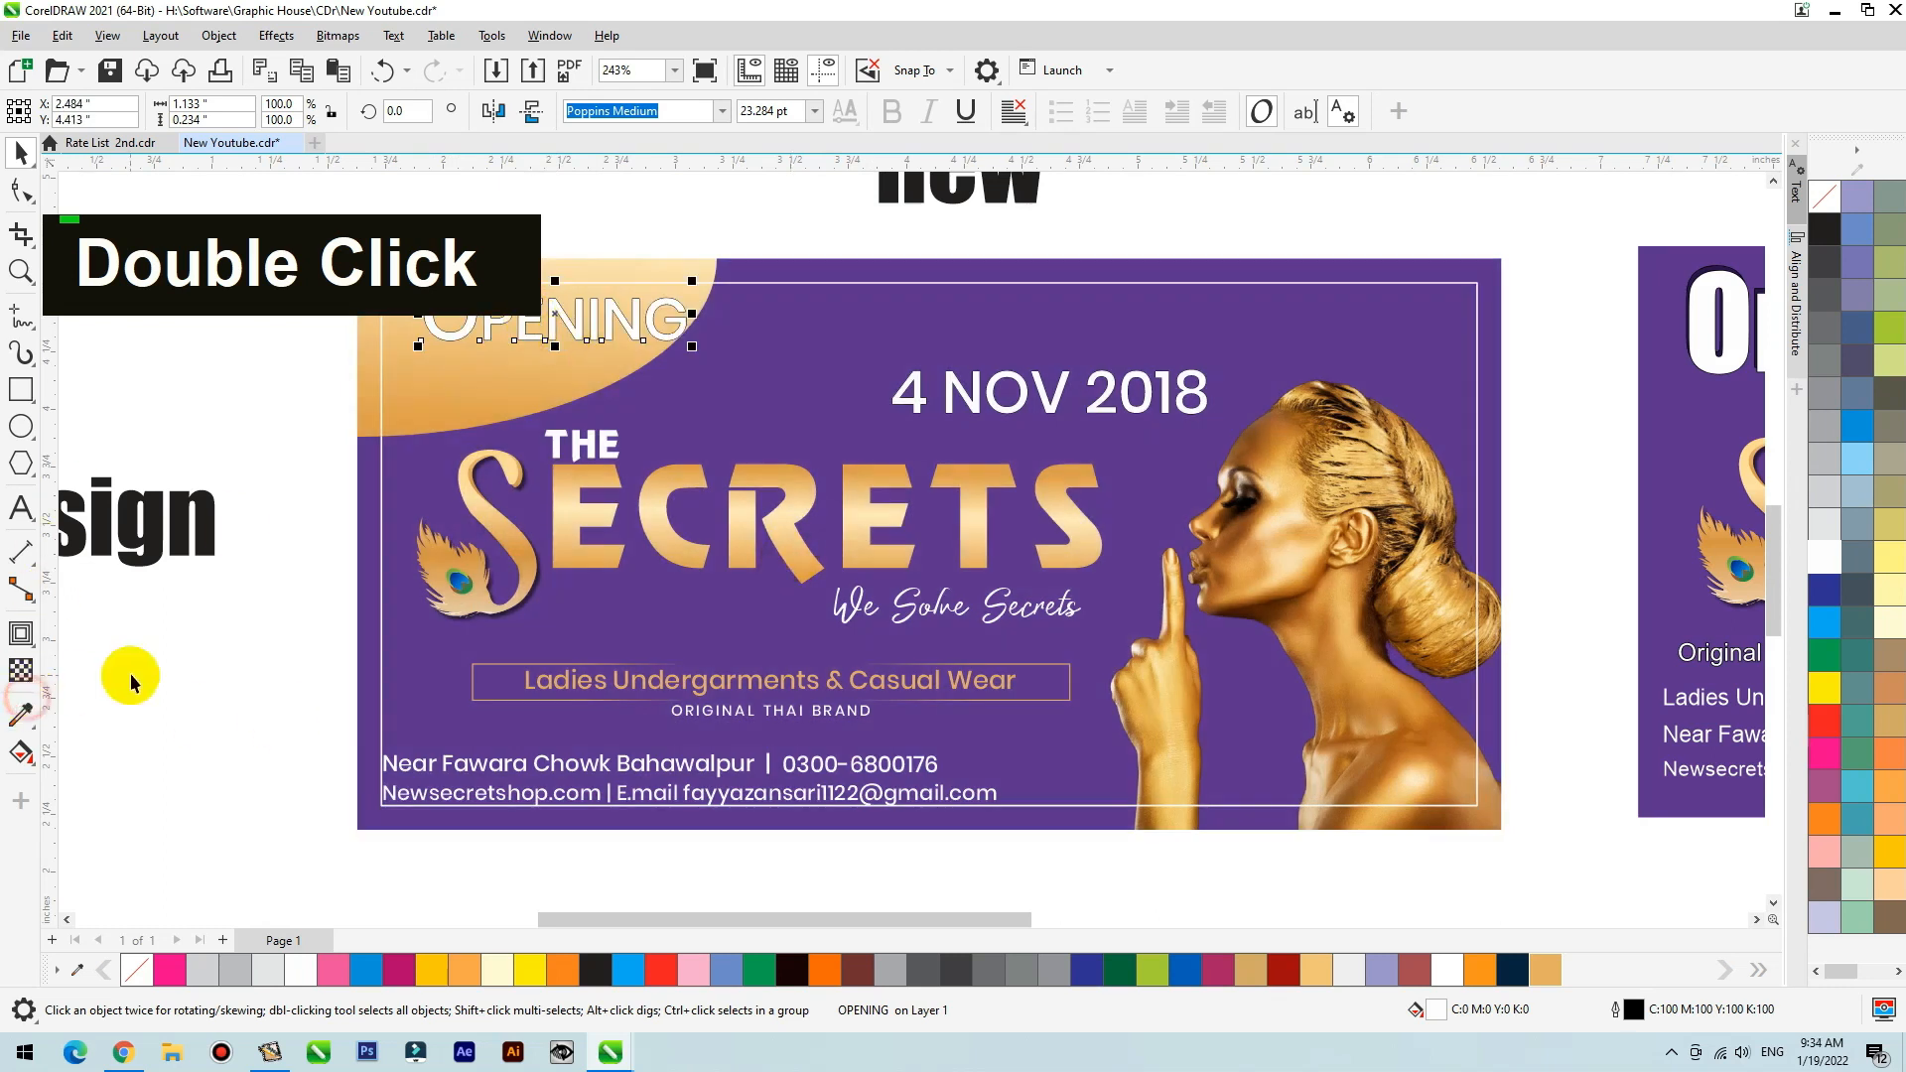
{"action": "left_click", "coordinate": [21, 714]}
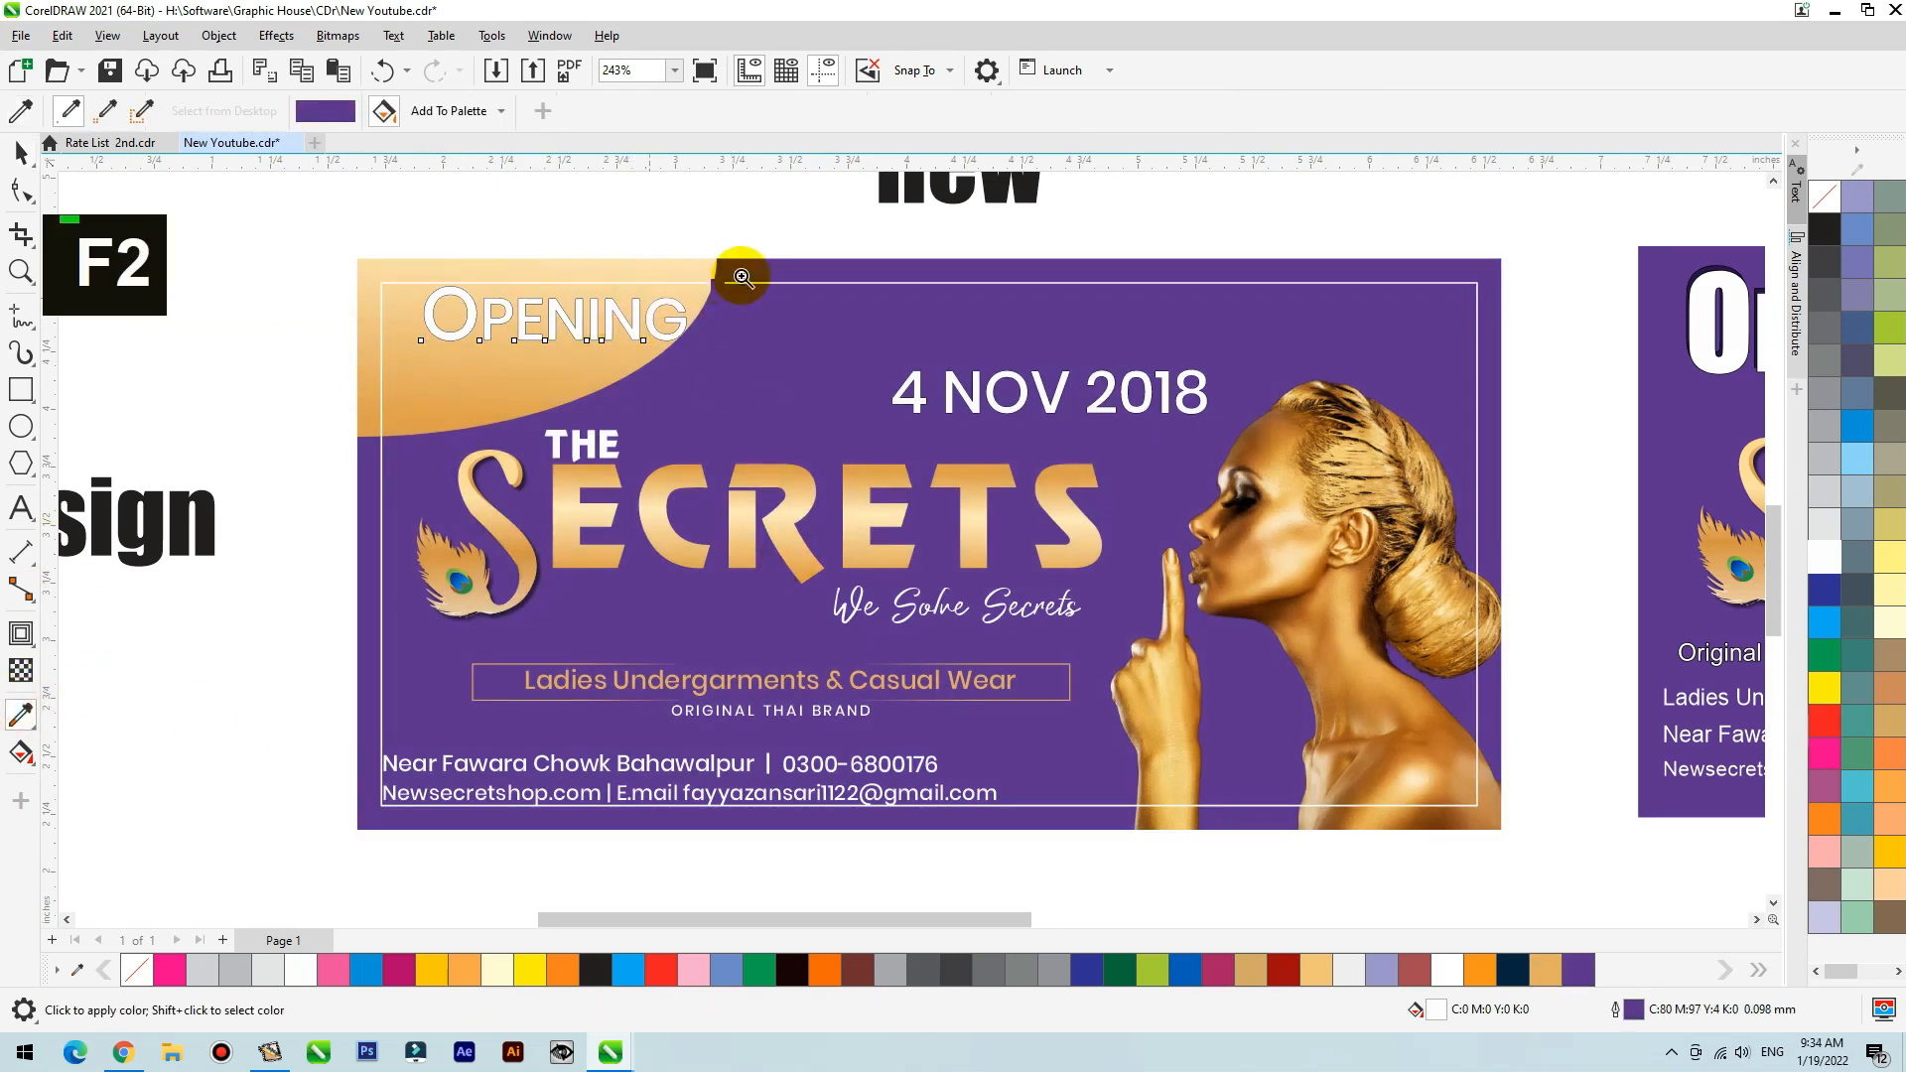
{"action": "key", "text": "F2"}
{"action": "left_click_drag", "start_coordinate": [705, 275], "coordinate": [477, 410]}
{"action": "left_click", "coordinate": [716, 405]}
{"action": "key", "text": "space"}
{"action": "left_click_drag", "start_coordinate": [711, 450], "coordinate": [609, 412]}
{"action": "right_click", "coordinate": [1825, 197]}
Move "4 NOV 2018" directly below "OPENING" and reduce it to 18.366 pt.
{"action": "scroll", "coordinate": [811, 591], "scroll_direction": "down", "scroll_amount": 2}
{"action": "left_click_drag", "start_coordinate": [1451, 678], "coordinate": [603, 637]}
{"action": "left_click_drag", "start_coordinate": [1093, 566], "coordinate": [998, 629]}
{"action": "key", "text": "ctrl+z"}
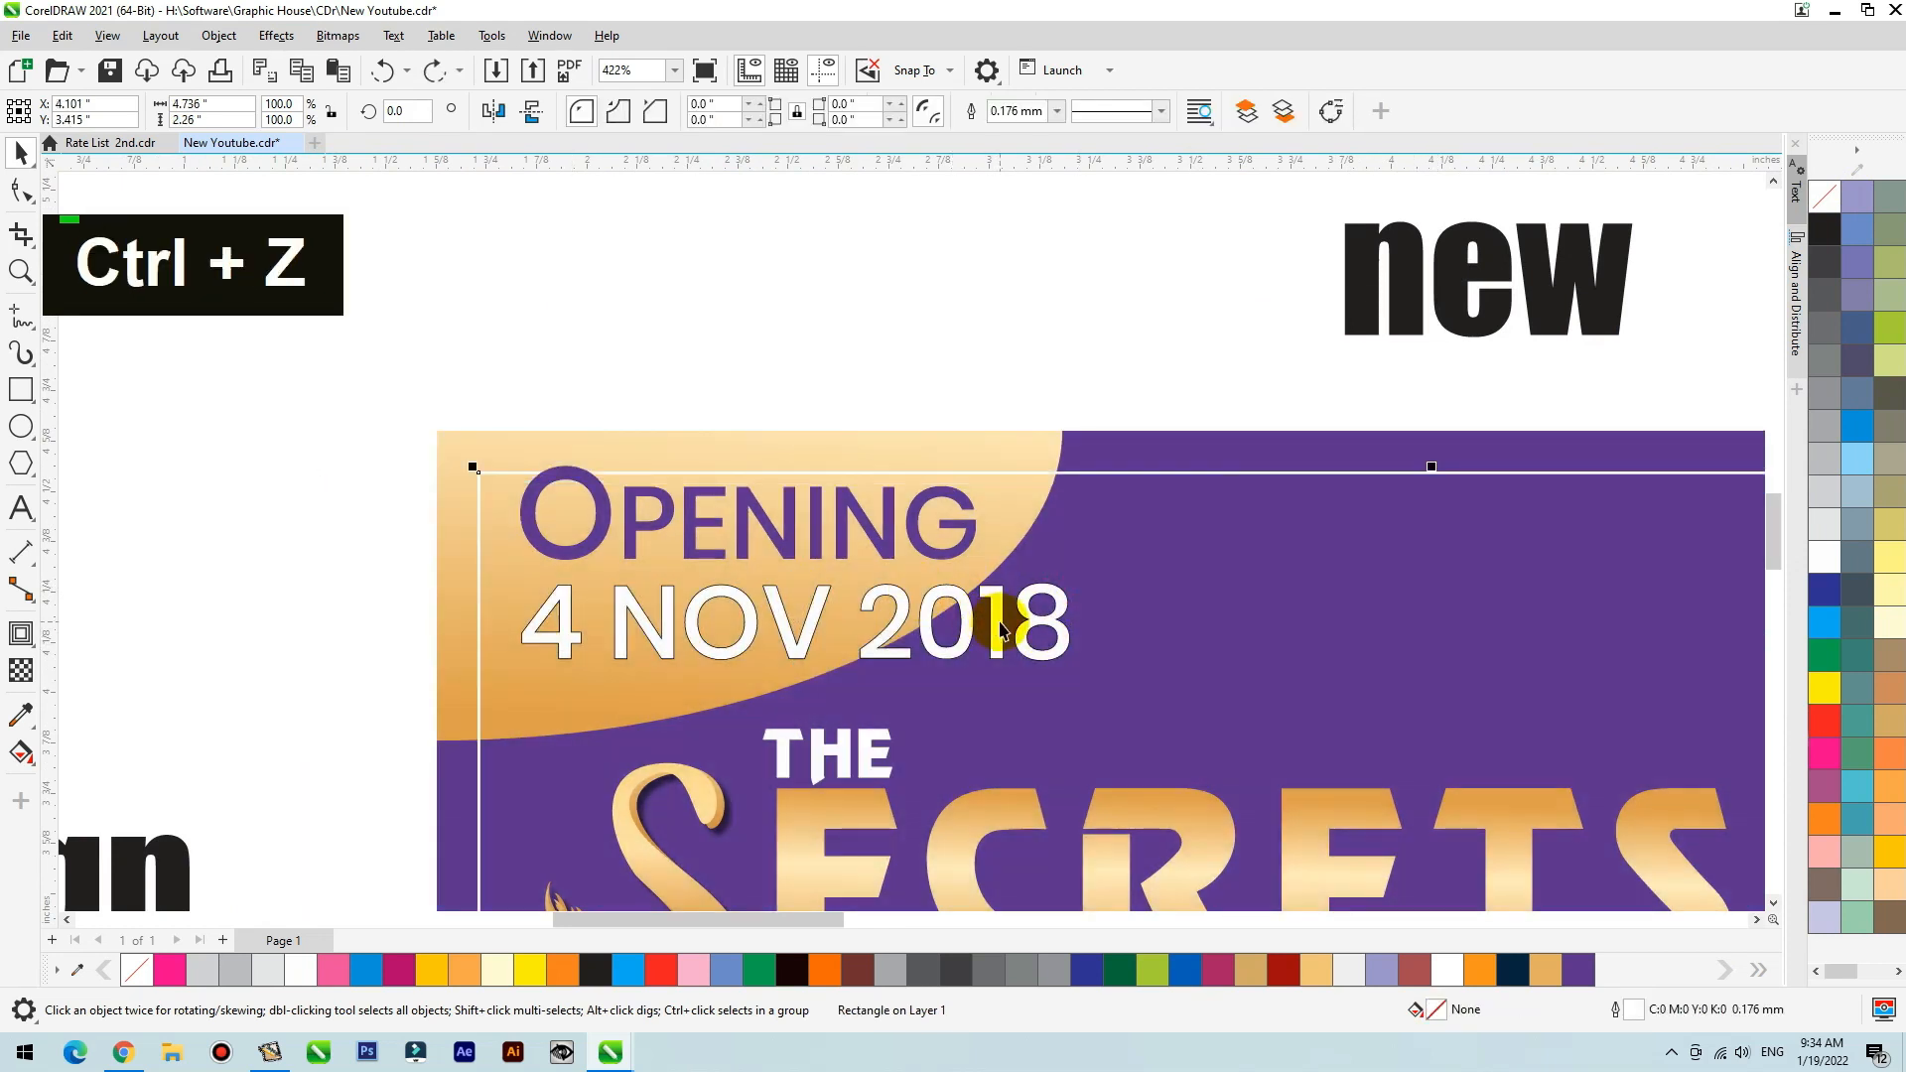
Cut "2018" from the date line and place a separately pasted date text on the purple area beside the ellipse.
{"action": "double_click", "coordinate": [871, 625]}
{"action": "key", "text": "shift+End"}
{"action": "key", "text": "ctrl+x"}
{"action": "left_click", "coordinate": [1065, 412]}
{"action": "key", "text": "ctrl+v"}
{"action": "left_click", "coordinate": [22, 156]}
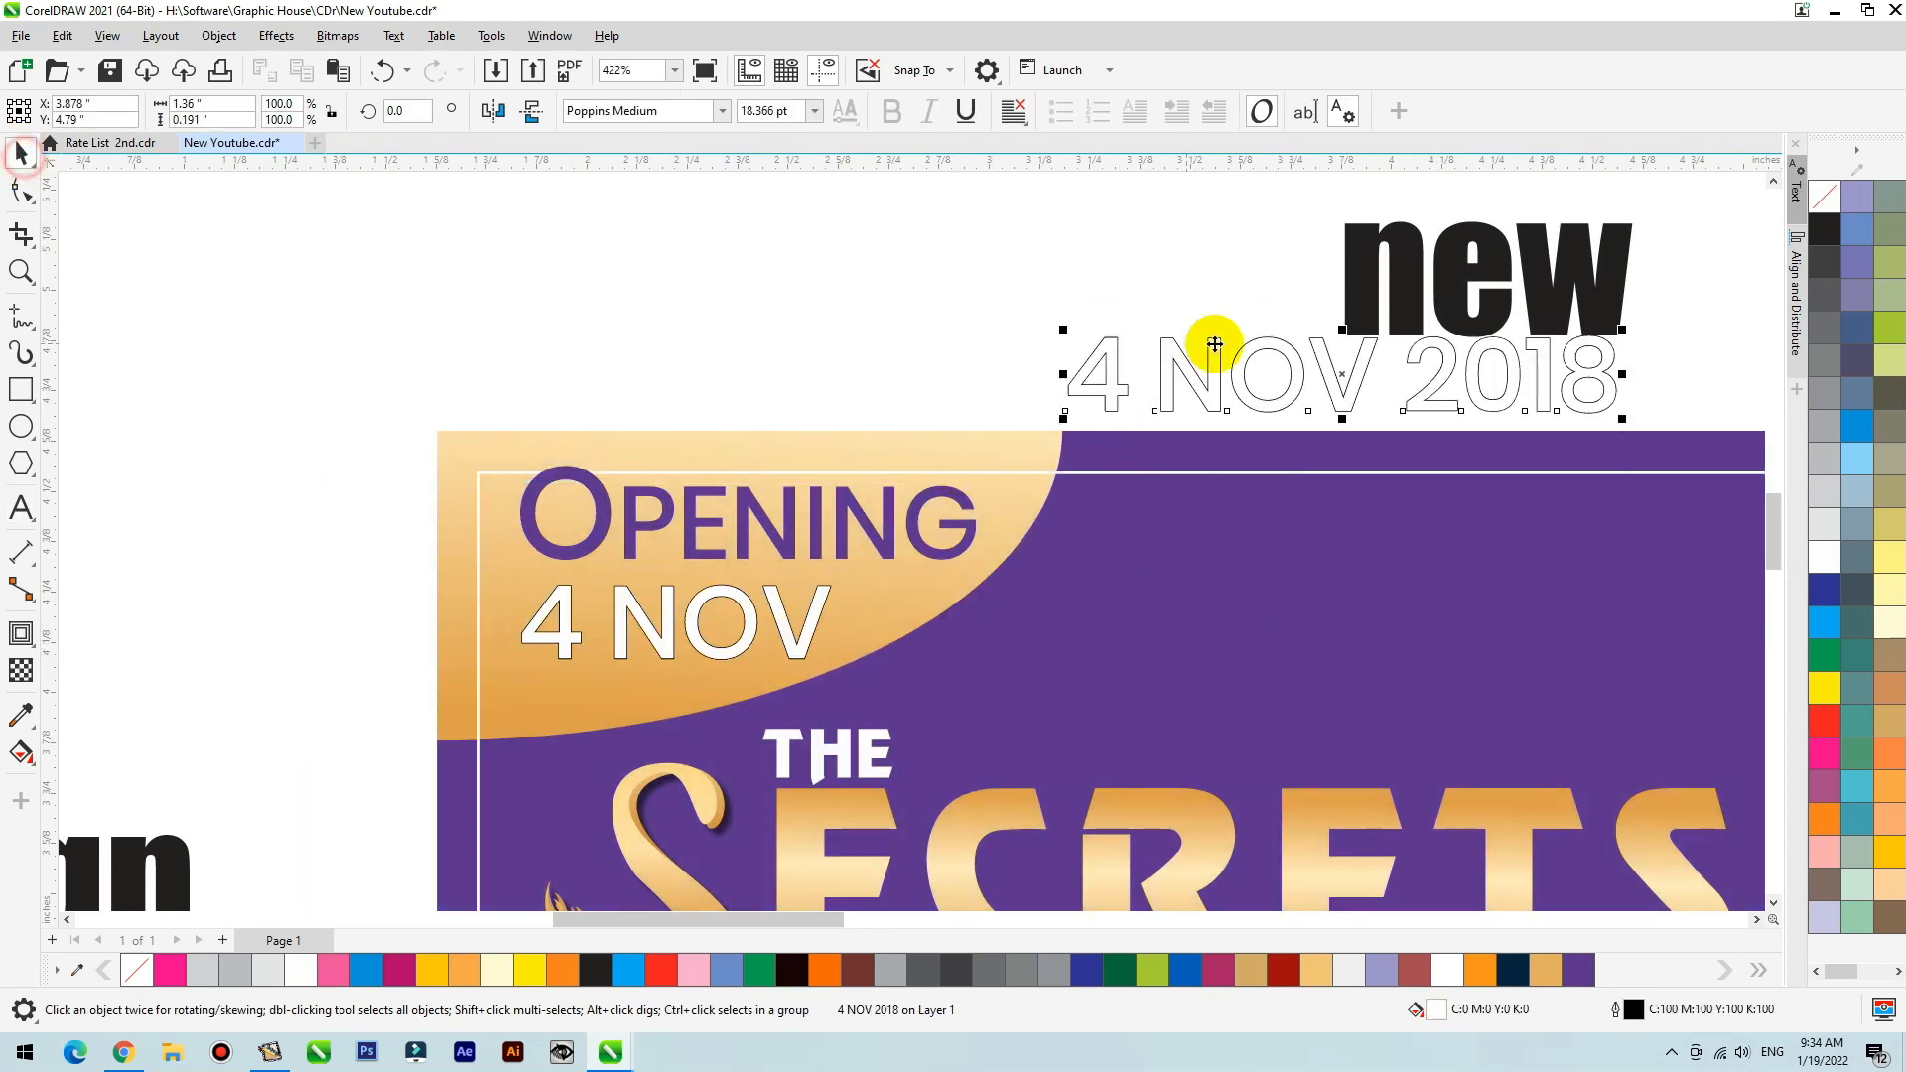
{"action": "left_click_drag", "start_coordinate": [1282, 400], "coordinate": [1171, 667]}
Fill "4 NOV" below "OPENING" with the sampled purple, remove its outline and set it in bold Poppins.
{"action": "left_click", "coordinate": [812, 640]}
{"action": "key", "text": "F2"}
{"action": "left_click_drag", "start_coordinate": [1293, 357], "coordinate": [376, 743]}
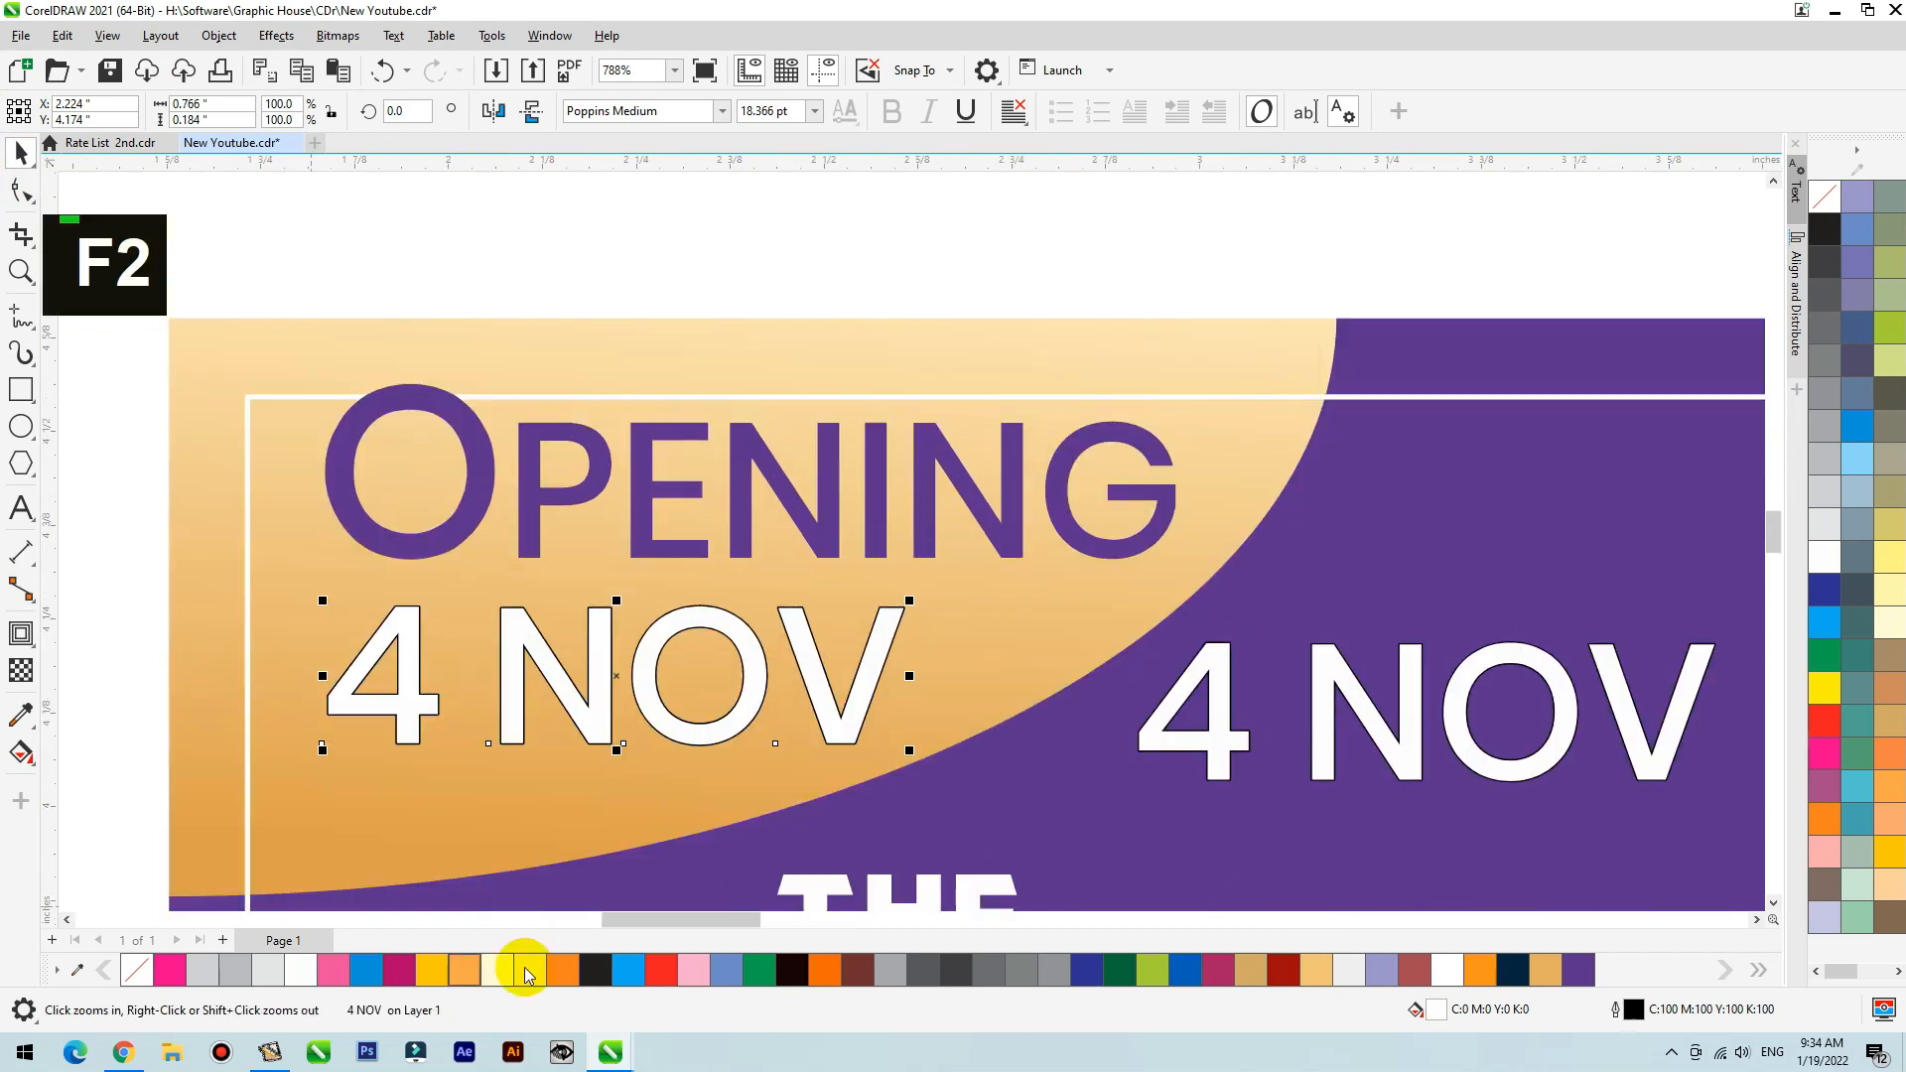
{"action": "left_click", "coordinate": [1577, 972]}
{"action": "right_click", "coordinate": [1822, 206]}
{"action": "left_click", "coordinate": [723, 111]}
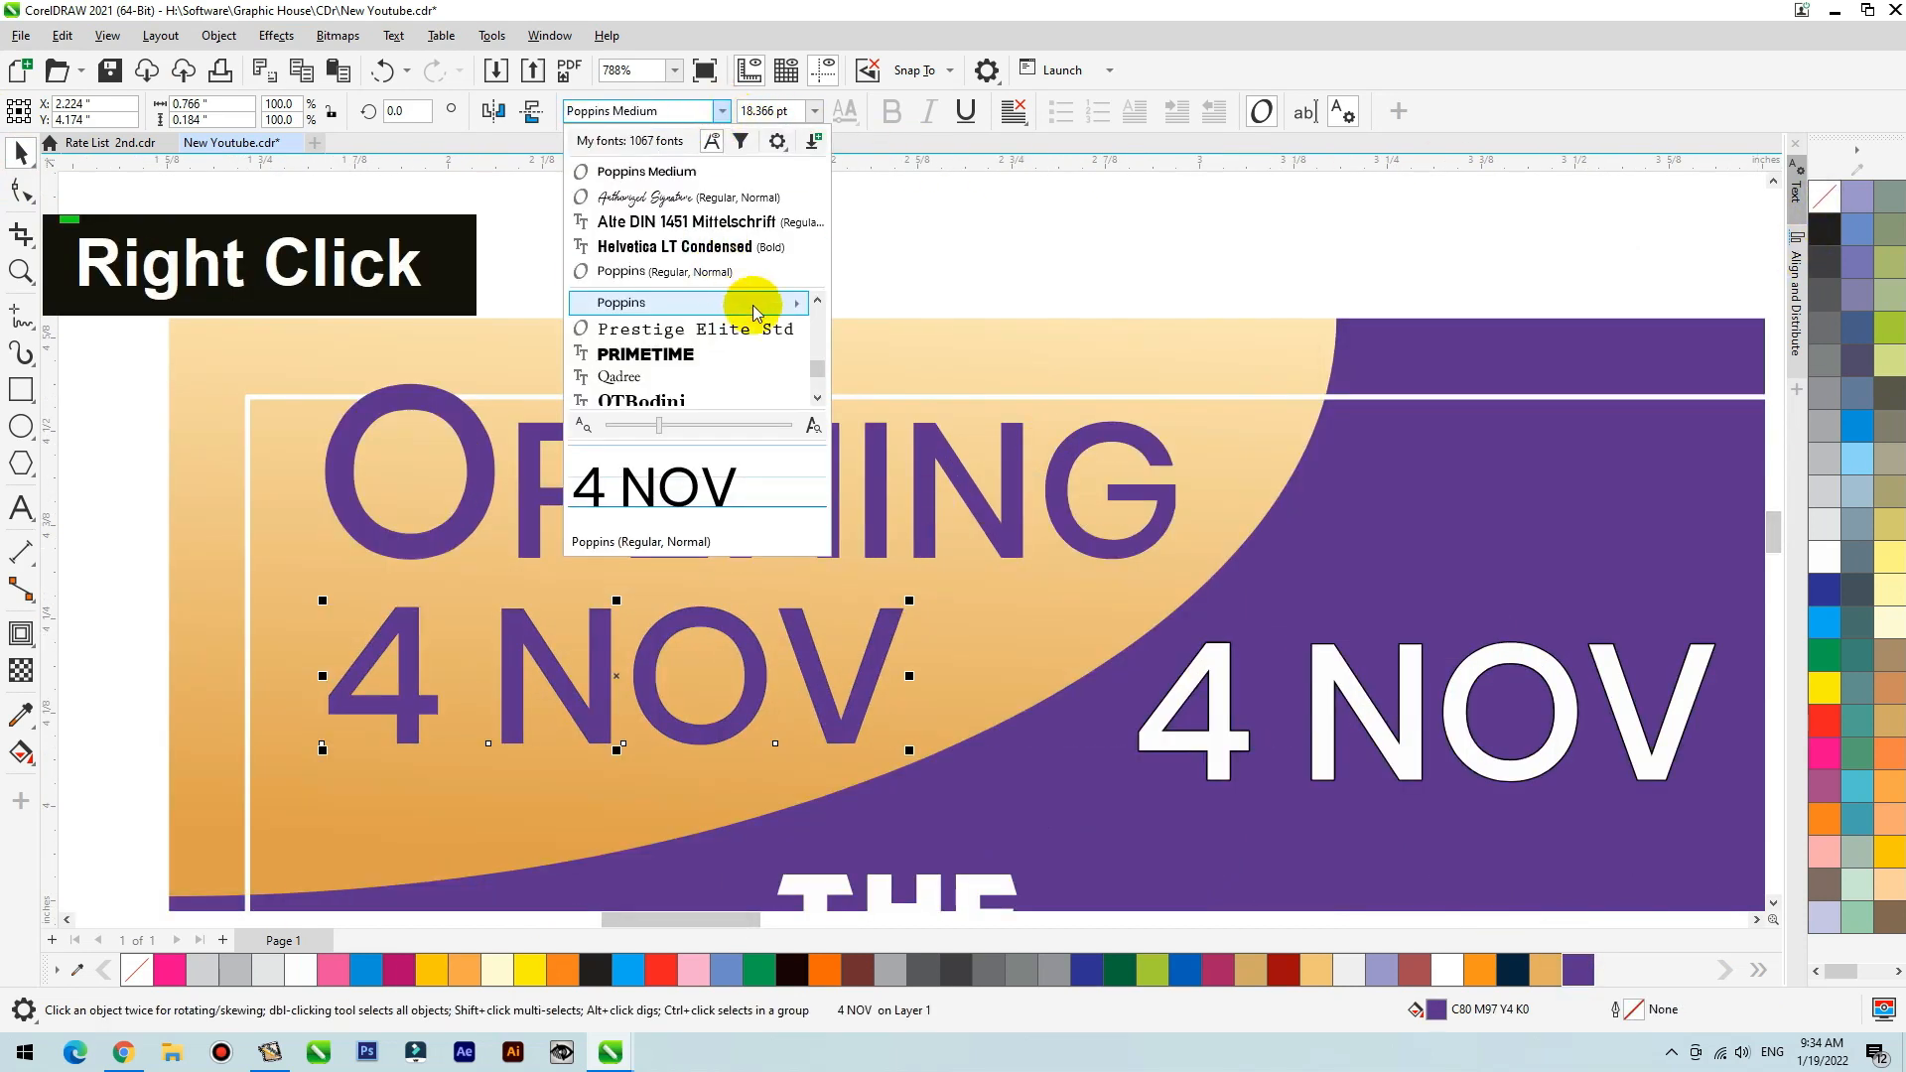
{"action": "mouse_move", "coordinate": [744, 301]}
{"action": "left_click", "coordinate": [910, 422]}
Copy "4 NOV" downward, change the copy's text to "2018", and reduce it to 10.272 pt below the date.
{"action": "left_click_drag", "start_coordinate": [834, 667], "coordinate": [796, 785]}
{"action": "right_click", "coordinate": [795, 785]}
{"action": "double_click", "coordinate": [796, 785]}
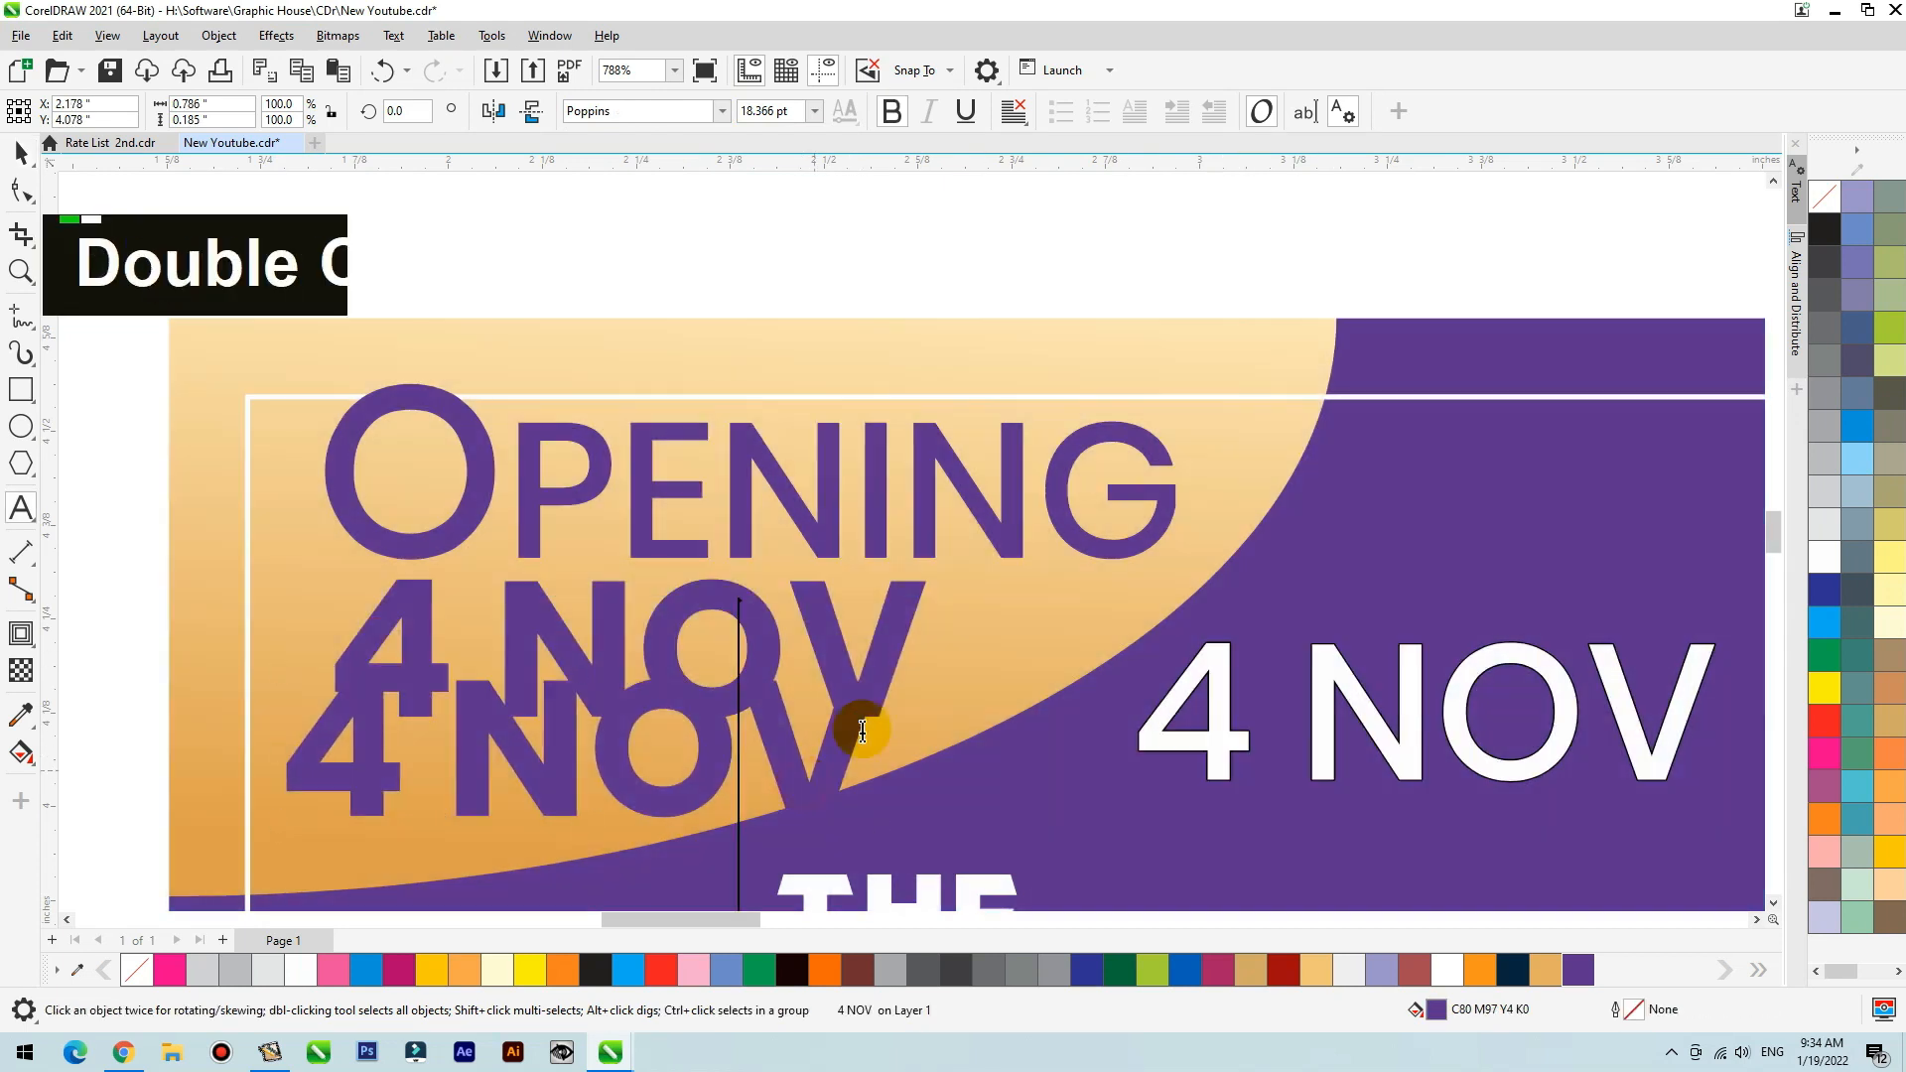
{"action": "key", "text": "ctrl+a"}
{"action": "type", "text": "2018"}
{"action": "left_click", "coordinate": [18, 152]}
{"action": "left_click_drag", "start_coordinate": [655, 748], "coordinate": [692, 793]}
{"action": "left_click_drag", "start_coordinate": [734, 712], "coordinate": [551, 764]}
{"action": "left_click_drag", "start_coordinate": [521, 812], "coordinate": [550, 774]}
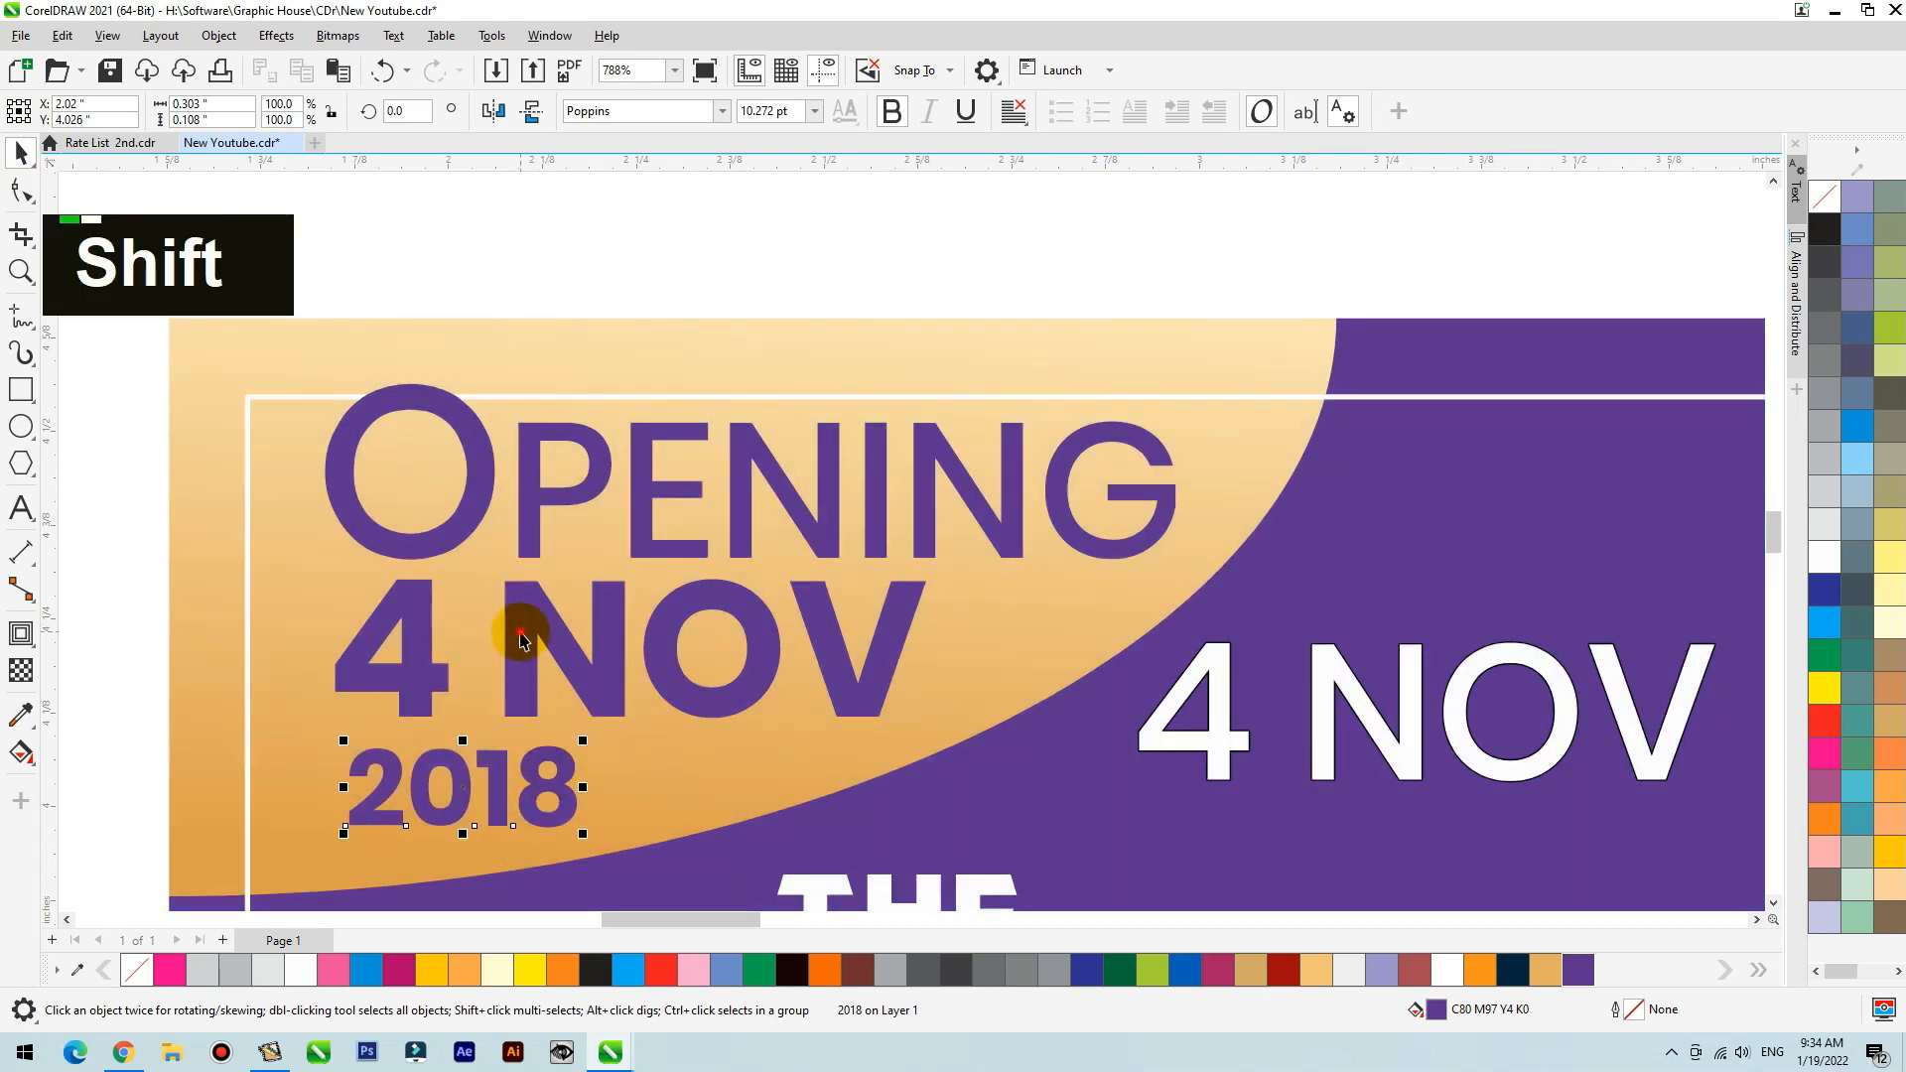
Left-align "OPENING", "4 NOV" and "2018" and place them just inside the white frame's upper left corner.
{"action": "left_click", "coordinate": [519, 640], "text": "shift"}
{"action": "left_click_drag", "start_coordinate": [520, 641], "coordinate": [511, 652]}
{"action": "left_click", "coordinate": [474, 498], "text": "shift"}
{"action": "left_click_drag", "start_coordinate": [474, 497], "coordinate": [413, 519]}
{"action": "key", "text": "l"}
{"action": "left_click", "coordinate": [570, 324]}
{"action": "left_click", "coordinate": [419, 399]}
{"action": "scroll", "coordinate": [419, 399], "scroll_direction": "down", "scroll_amount": 2}
{"action": "scroll", "coordinate": [1036, 569], "scroll_direction": "down", "scroll_amount": 2}
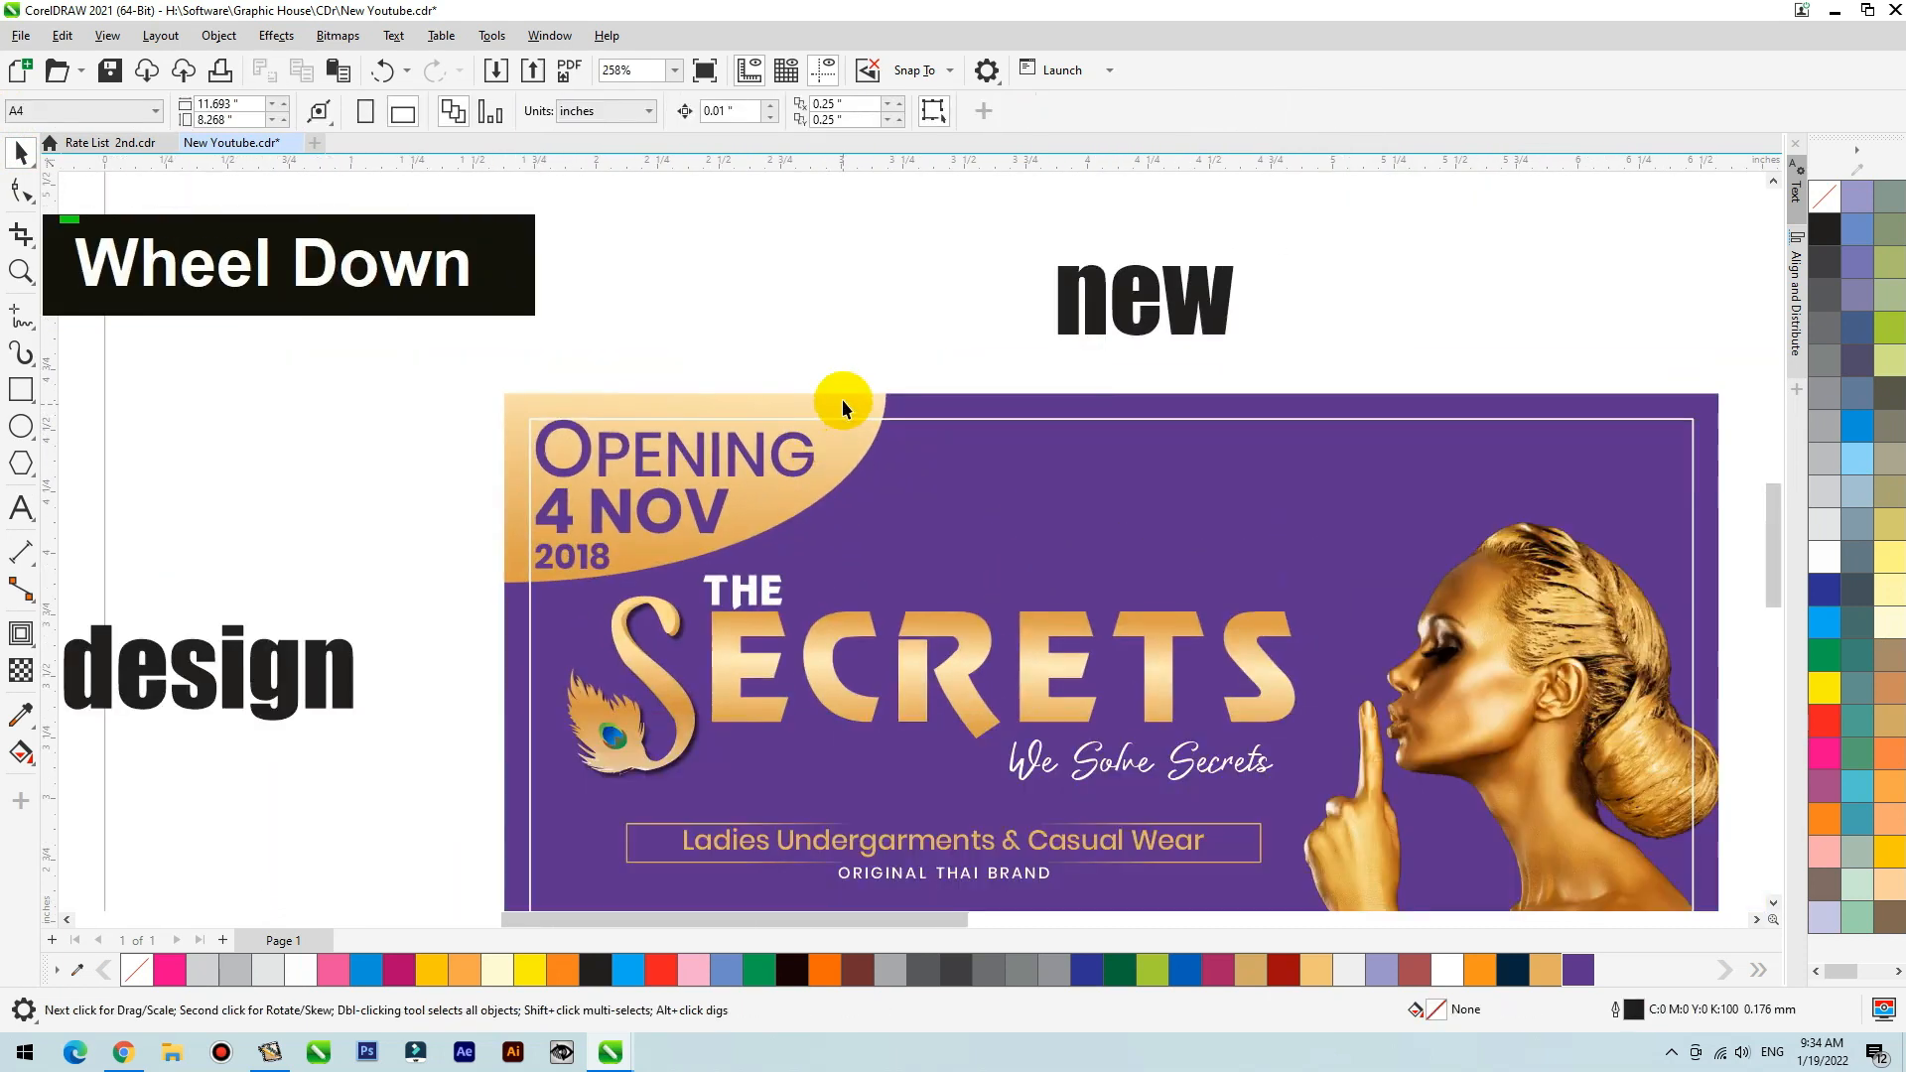
Within the clipped contents, duplicate the gold ellipse with a slight offset and fill the rear one purple.
{"action": "left_click", "coordinate": [838, 480], "text": "ctrl"}
{"action": "right_click", "coordinate": [785, 476]}
{"action": "left_click", "coordinate": [878, 427]}
{"action": "left_click", "coordinate": [1578, 970]}
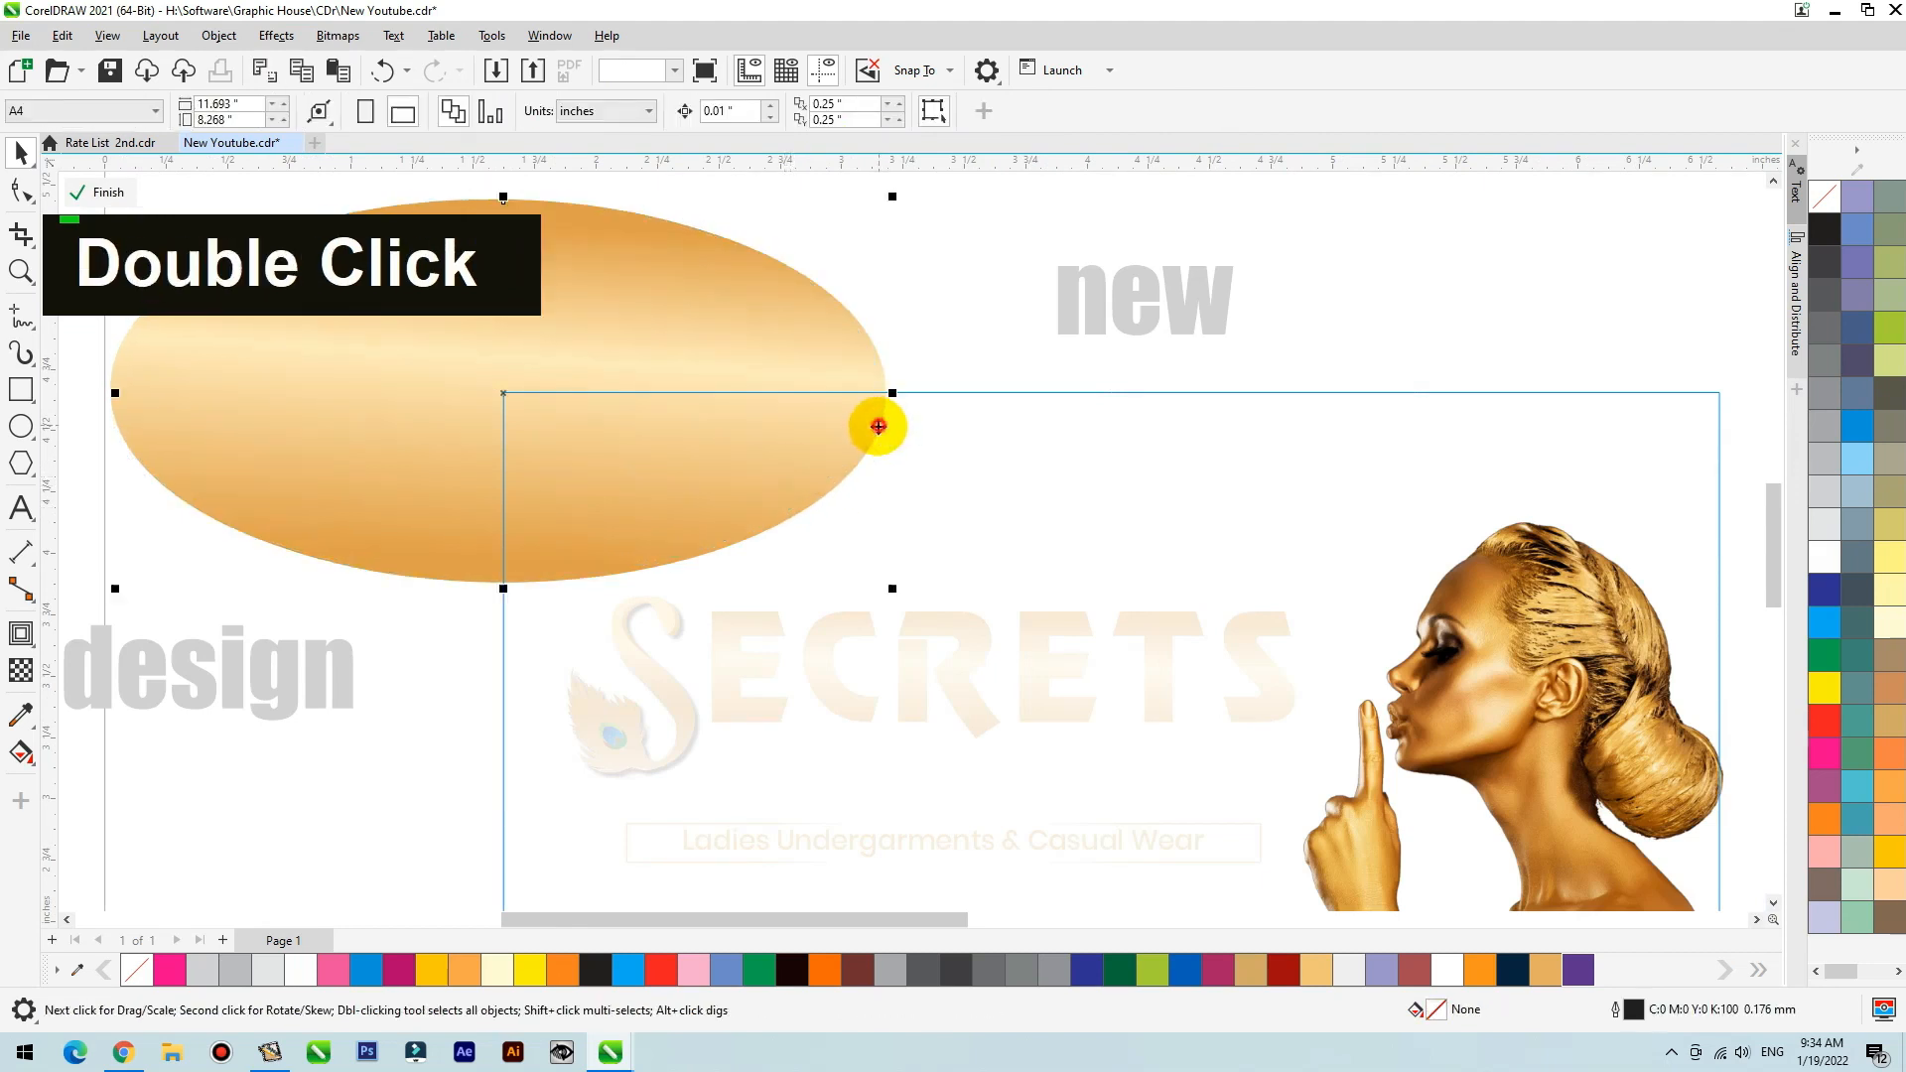
{"action": "left_click", "coordinate": [908, 337], "text": "ctrl"}
Add a soft drop shadow behind the corner ellipse within the clipped contents, then finish editing them.
{"action": "left_click", "coordinate": [871, 421], "text": "ctrl"}
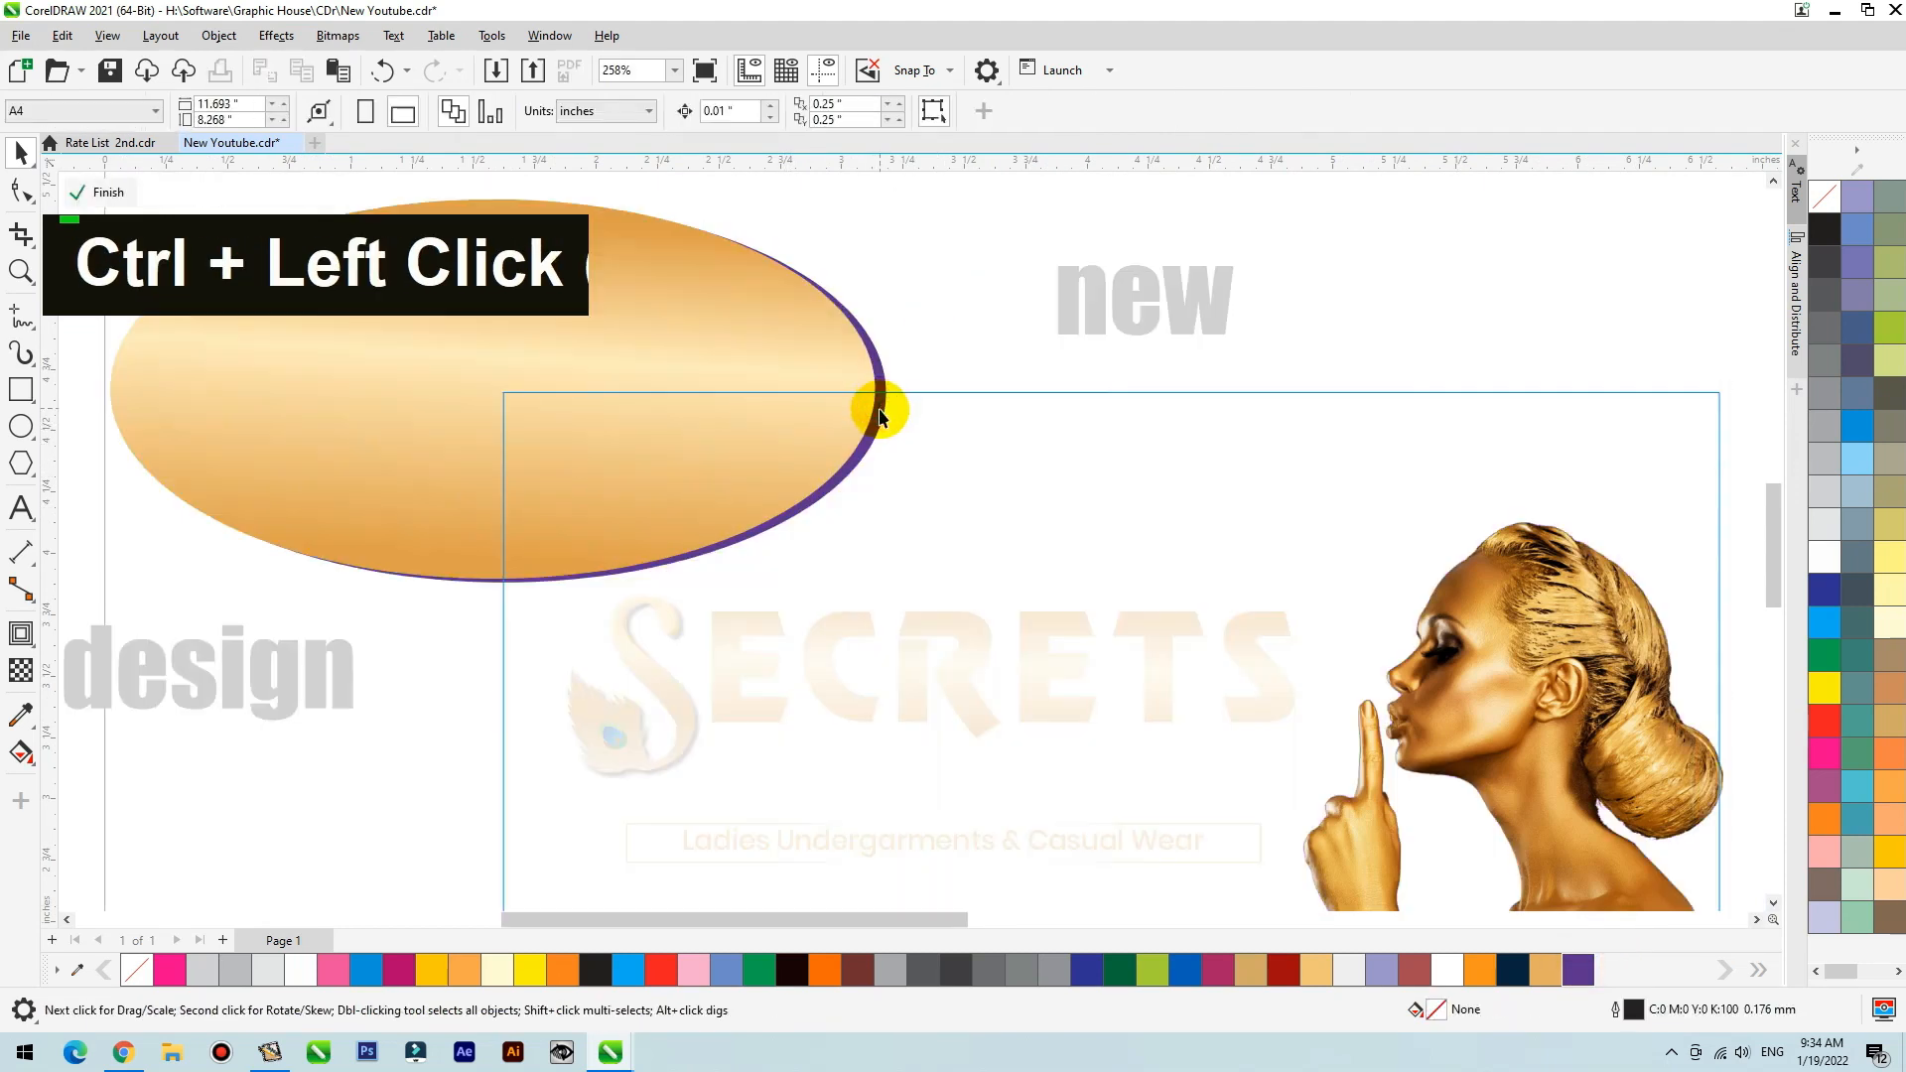
{"action": "key", "text": "ctrl+z"}
{"action": "left_click", "coordinate": [99, 634]}
{"action": "left_click_drag", "start_coordinate": [778, 544], "coordinate": [673, 372]}
{"action": "left_click_drag", "start_coordinate": [628, 577], "coordinate": [604, 327]}
{"action": "left_click_drag", "start_coordinate": [603, 328], "coordinate": [577, 268]}
{"action": "key", "text": "ctrl+space"}
{"action": "left_click", "coordinate": [916, 239], "text": "ctrl"}
{"action": "key", "text": "shift+F2"}
{"action": "scroll", "coordinate": [307, 510], "scroll_direction": "down", "scroll_amount": 1}
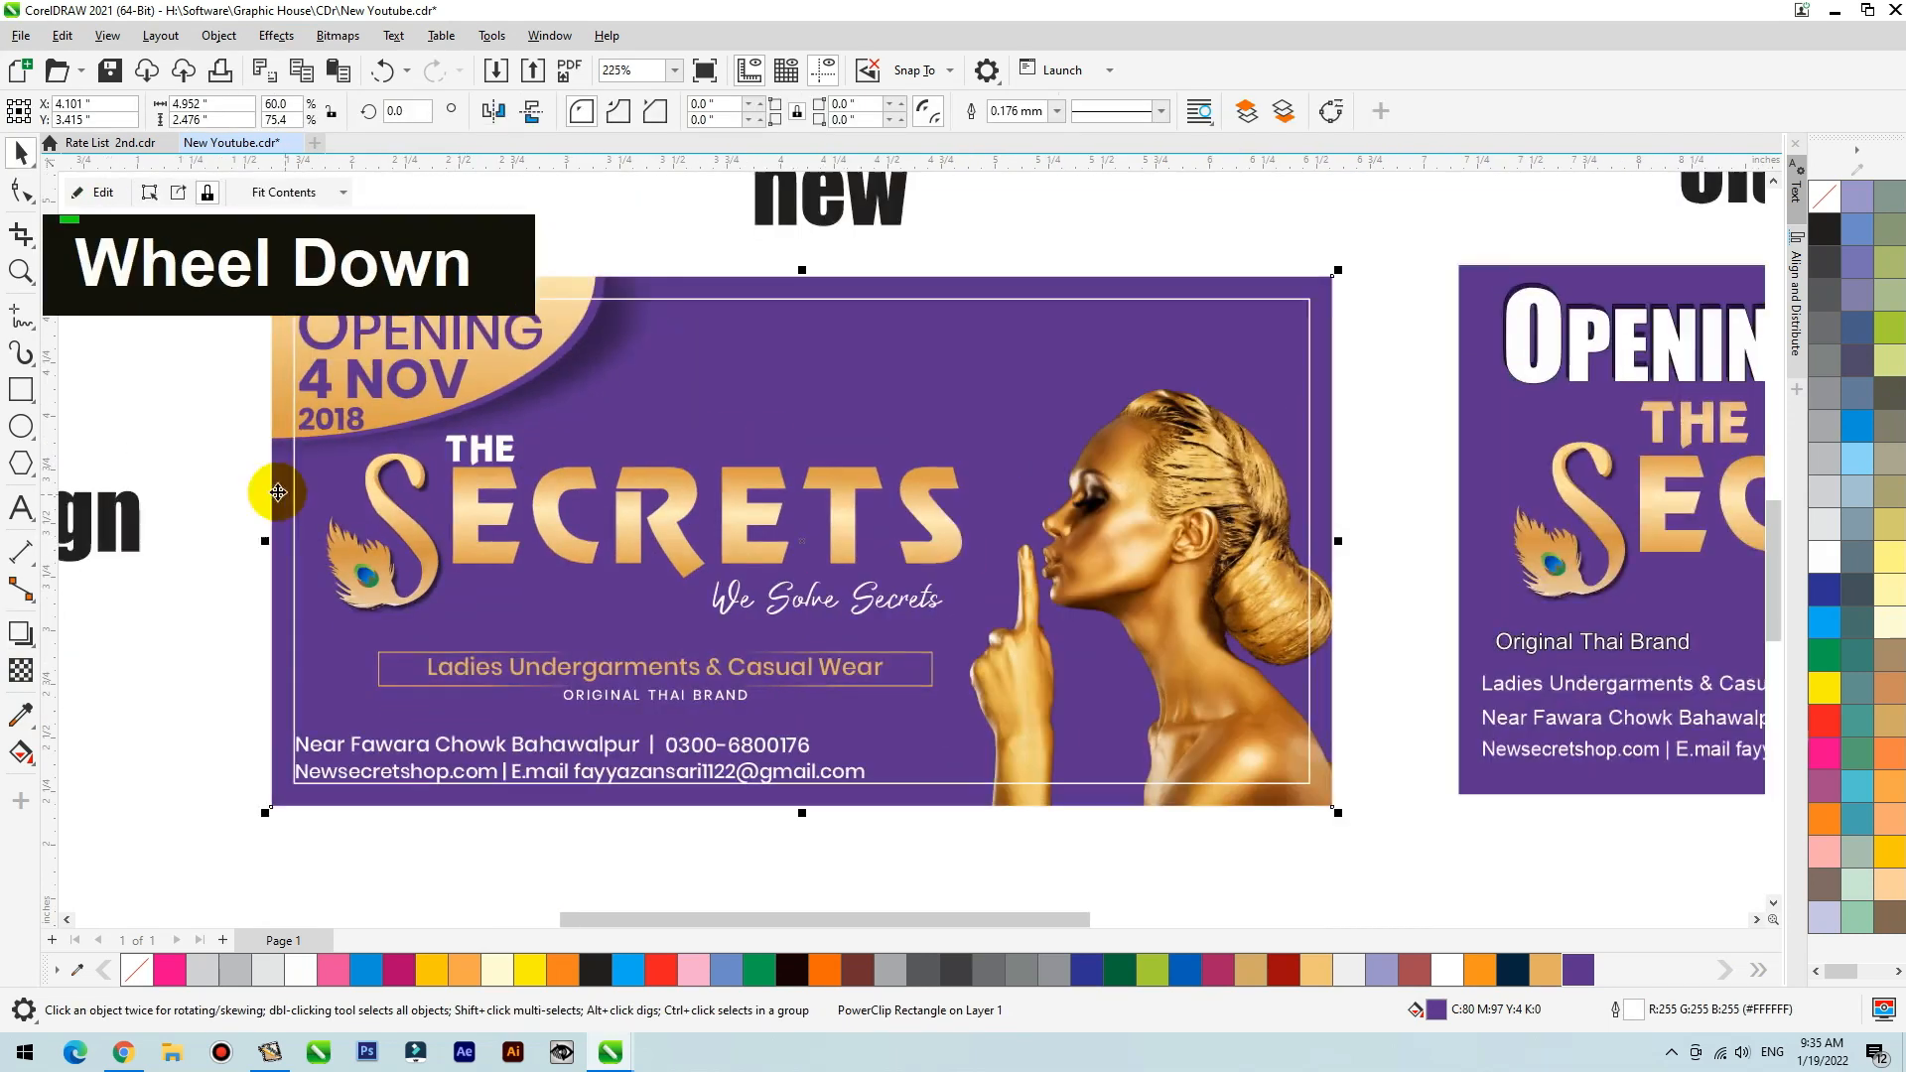
Reduce "OPENING", "4 NOV" and "2018" slightly to 97.2% and nudge them into place on the gold corner.
{"action": "double_click", "coordinate": [609, 278]}
{"action": "key", "text": "Up"}
{"action": "key", "text": "Up"}
{"action": "key", "text": "Up"}
{"action": "key", "text": "Up"}
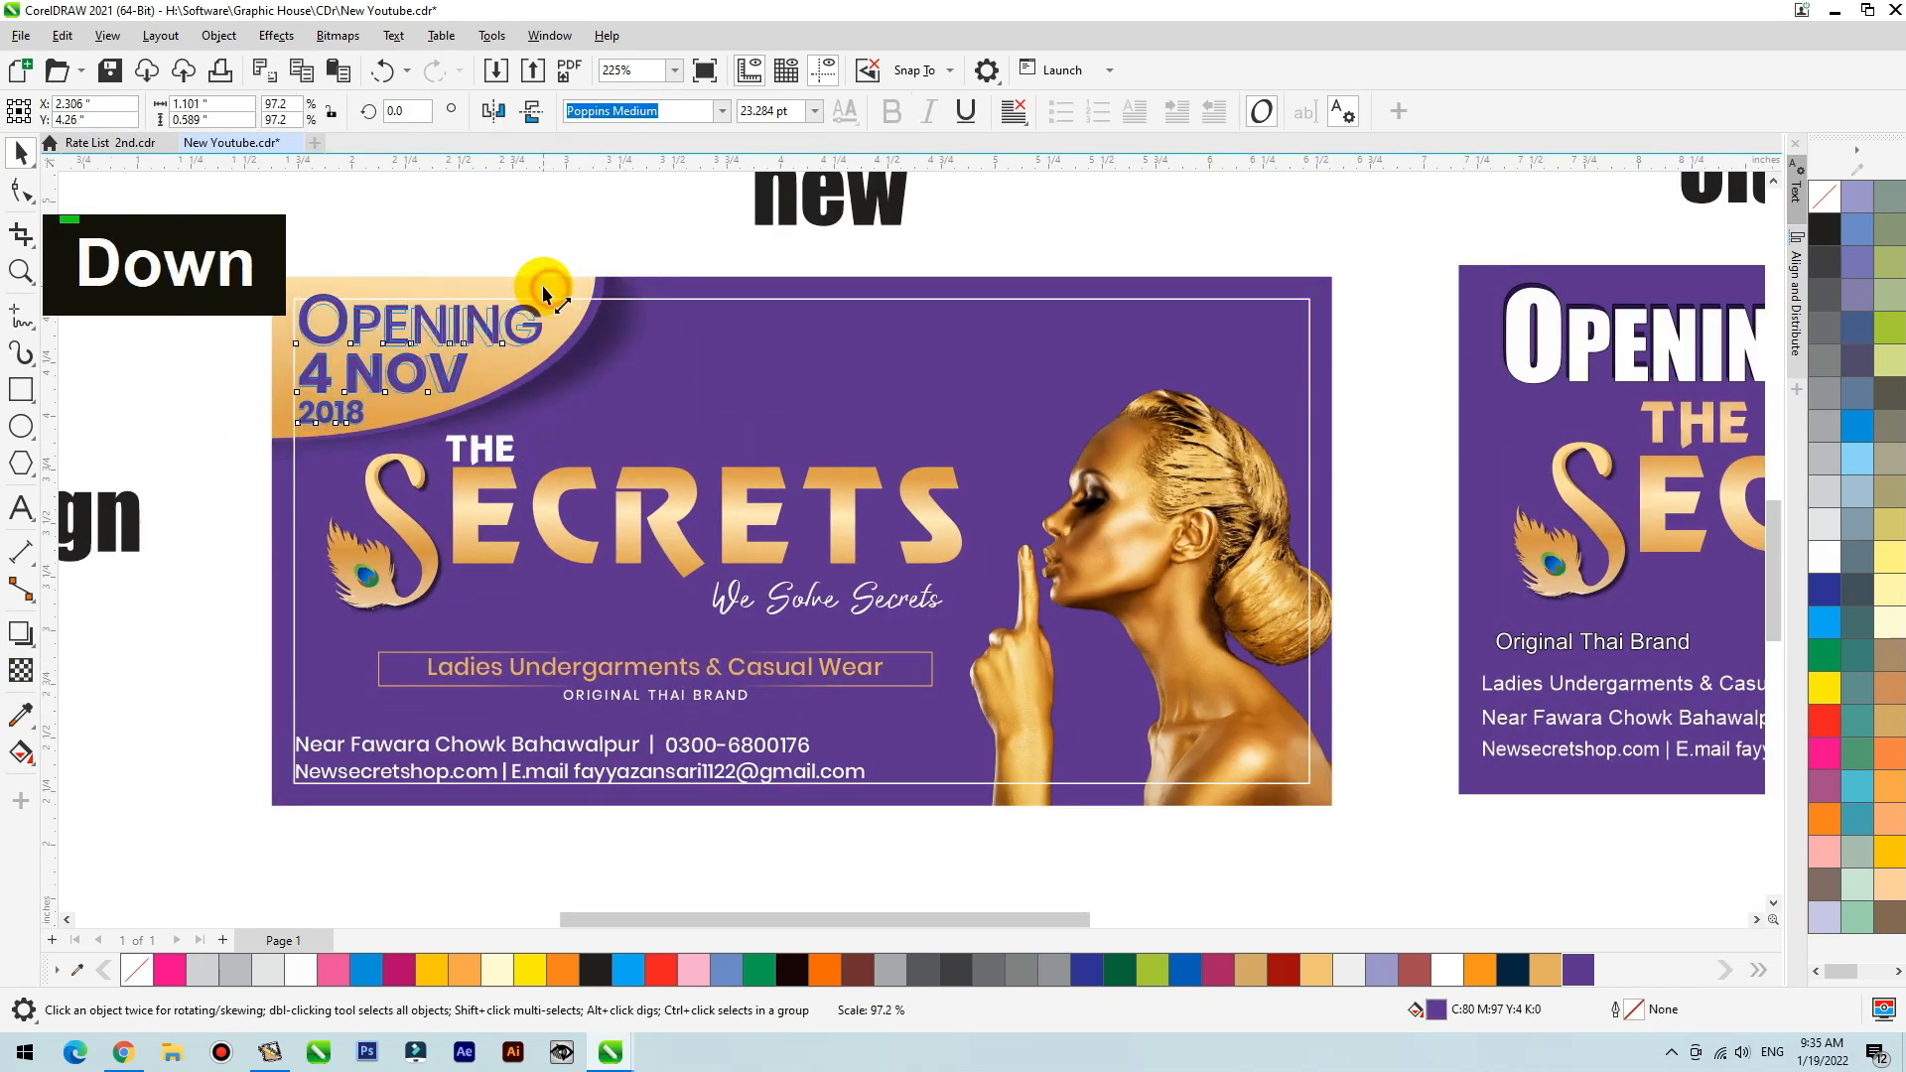
{"action": "key", "text": "Up"}
Select the whole "The Secrets" logo with its "We Solve Secrets" slogan and nudge it slightly down.
{"action": "left_click_drag", "start_coordinate": [204, 390], "coordinate": [998, 633]}
{"action": "key", "text": "Down"}
{"action": "key", "text": "Up"}
{"action": "left_click_drag", "start_coordinate": [242, 413], "coordinate": [1023, 645]}
{"action": "key", "text": "Down"}
{"action": "key", "text": "Down"}
{"action": "key", "text": "Down"}
{"action": "key", "text": "Down"}
{"action": "key", "text": "Down"}
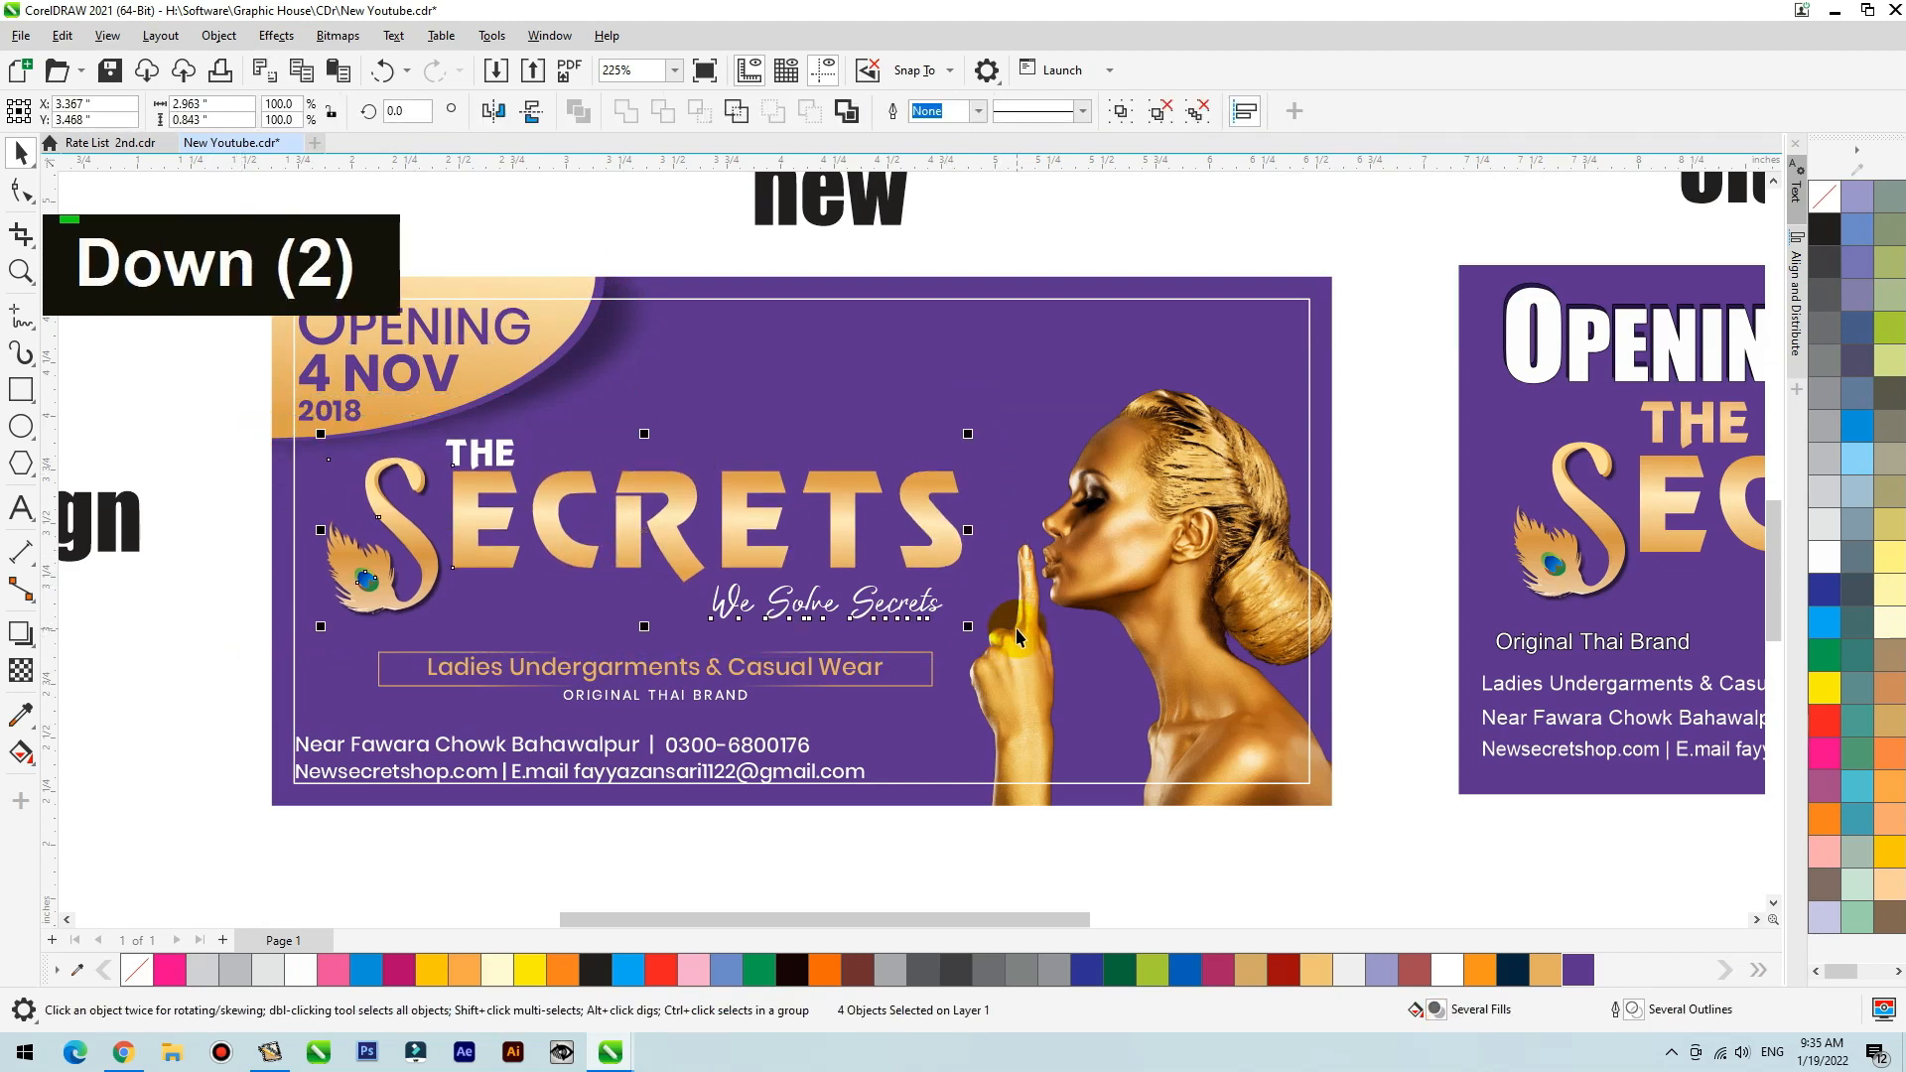
Group the boxed "Ladies Undergarments & Casual Wear" line with "ORIGINAL THAI BRAND" and move the group into the banner's upper right corner.
{"action": "left_click", "coordinate": [670, 865]}
{"action": "left_click", "coordinate": [288, 676]}
{"action": "left_click_drag", "start_coordinate": [214, 623], "coordinate": [944, 743]}
{"action": "key", "text": "ctrl+g"}
{"action": "left_click_drag", "start_coordinate": [696, 675], "coordinate": [1170, 325]}
{"action": "key", "text": "Left"}
{"action": "key", "text": "Left"}
{"action": "key", "text": "Left"}
{"action": "double_click", "coordinate": [829, 601]}
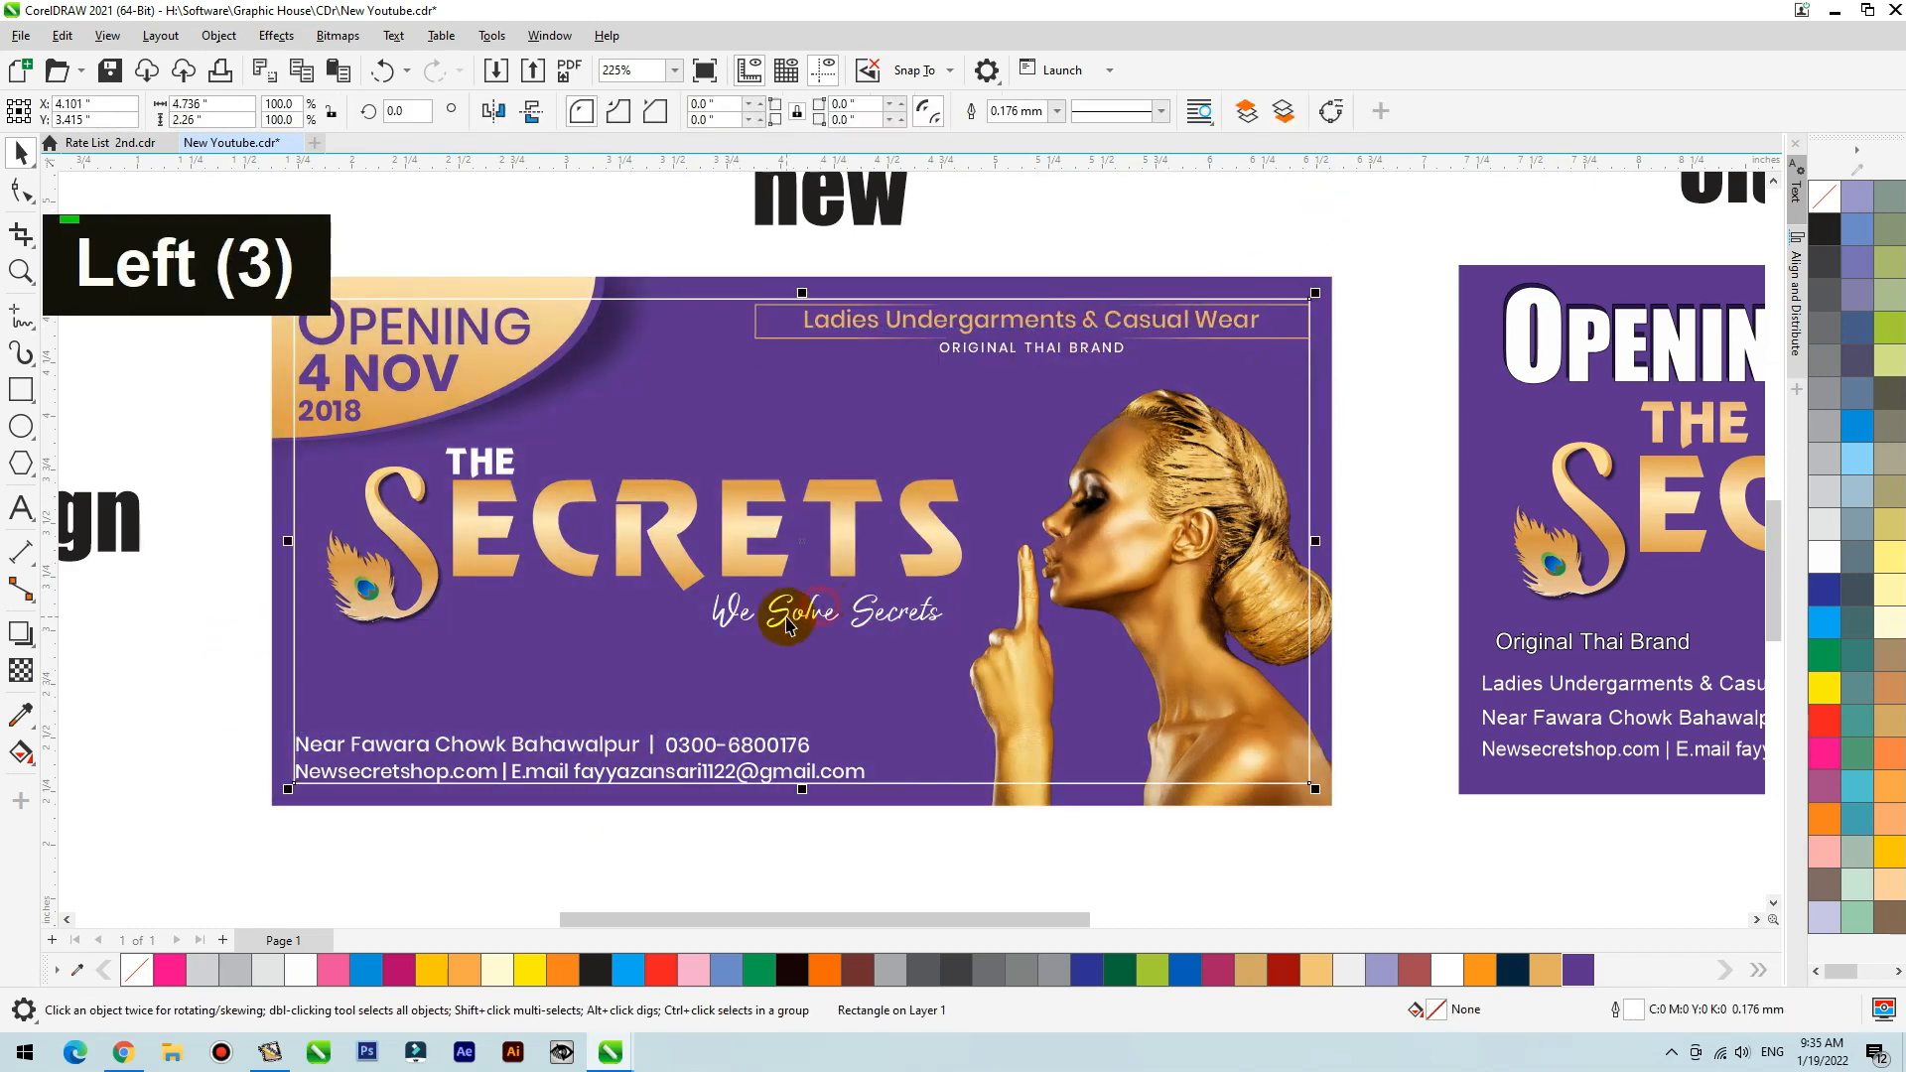
{"action": "left_click_drag", "start_coordinate": [613, 717], "coordinate": [616, 747]}
{"action": "left_click", "coordinate": [702, 746], "text": "shift"}
{"action": "key", "text": "ctrl+z"}
Group the address with the phone number, color the group gold, and center it below the website and e-mail line.
{"action": "key", "text": "F2"}
{"action": "left_click_drag", "start_coordinate": [1088, 665], "coordinate": [153, 844]}
{"action": "left_click", "coordinate": [782, 574]}
{"action": "double_click", "coordinate": [757, 532]}
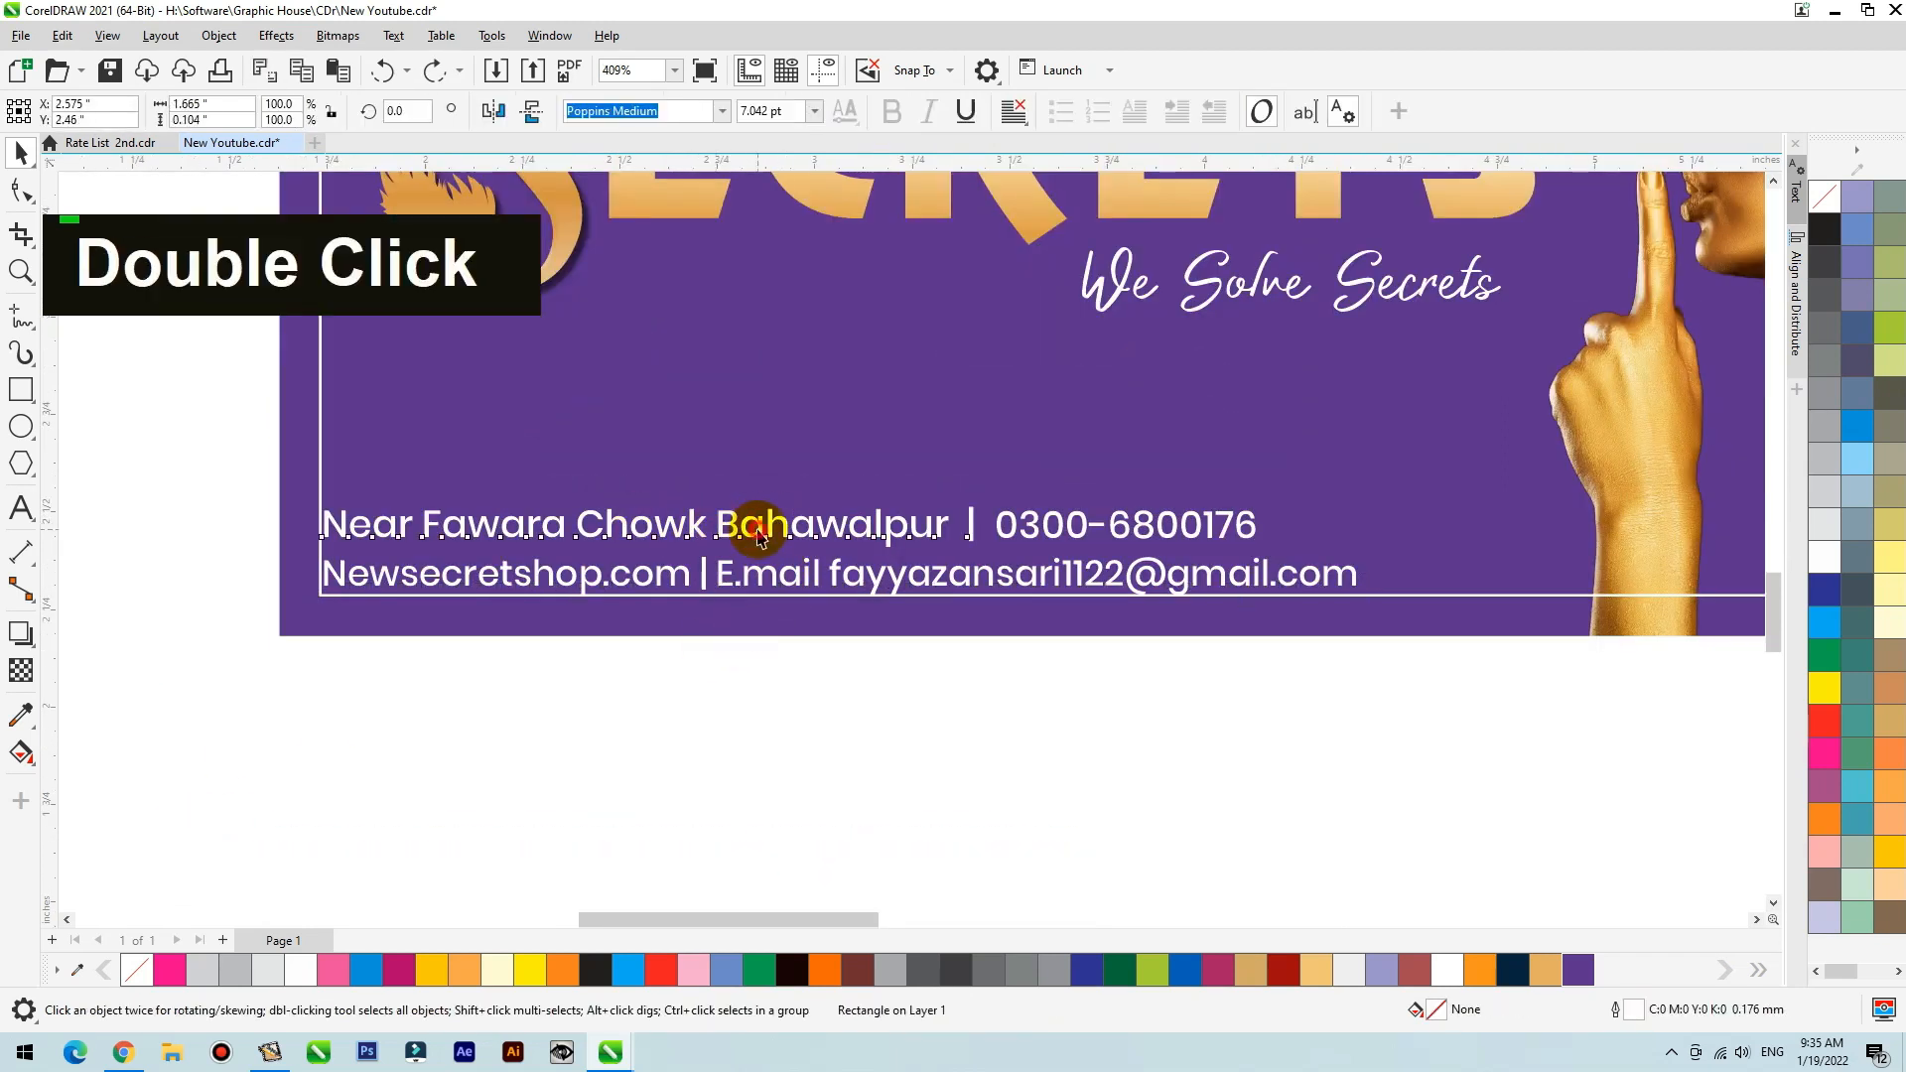
{"action": "left_click", "coordinate": [1034, 526], "text": "shift"}
{"action": "key", "text": "ctrl+g"}
{"action": "left_click_drag", "start_coordinate": [922, 534], "coordinate": [934, 627]}
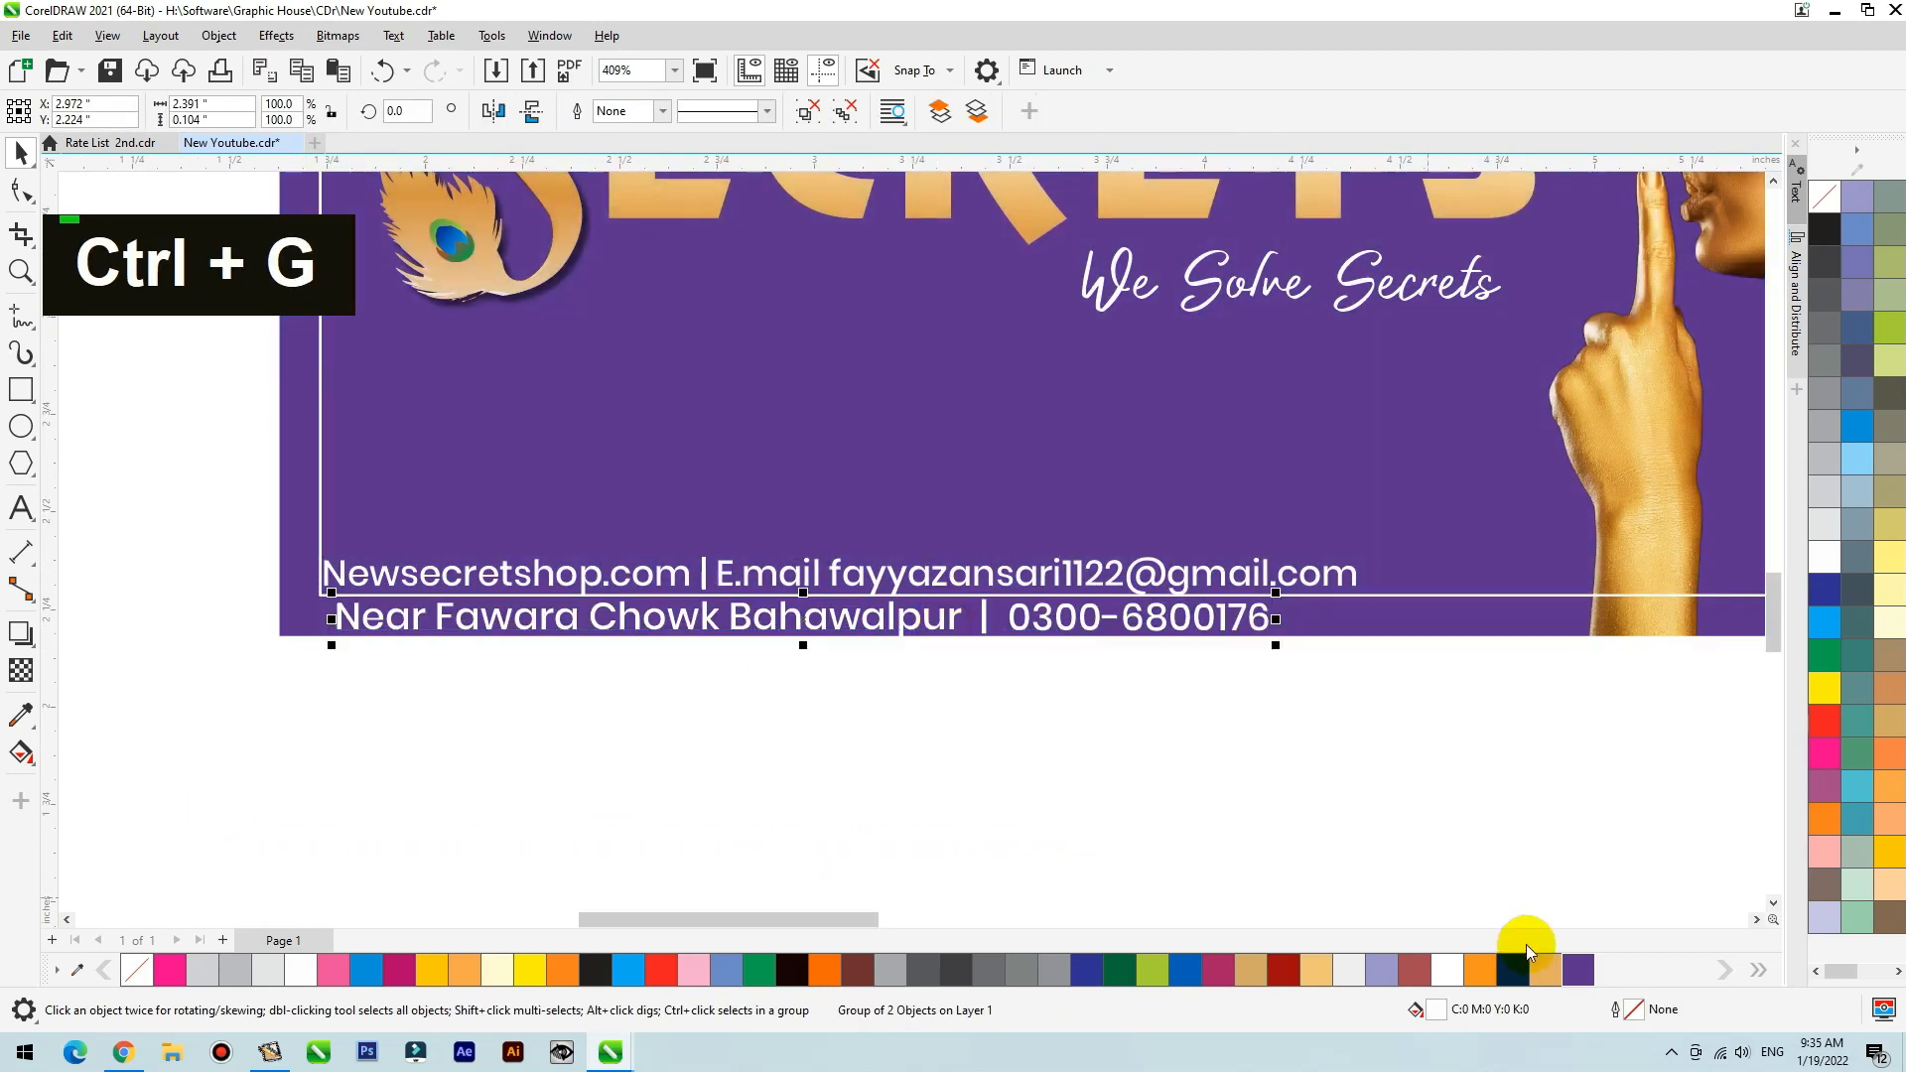
{"action": "key", "text": "c"}
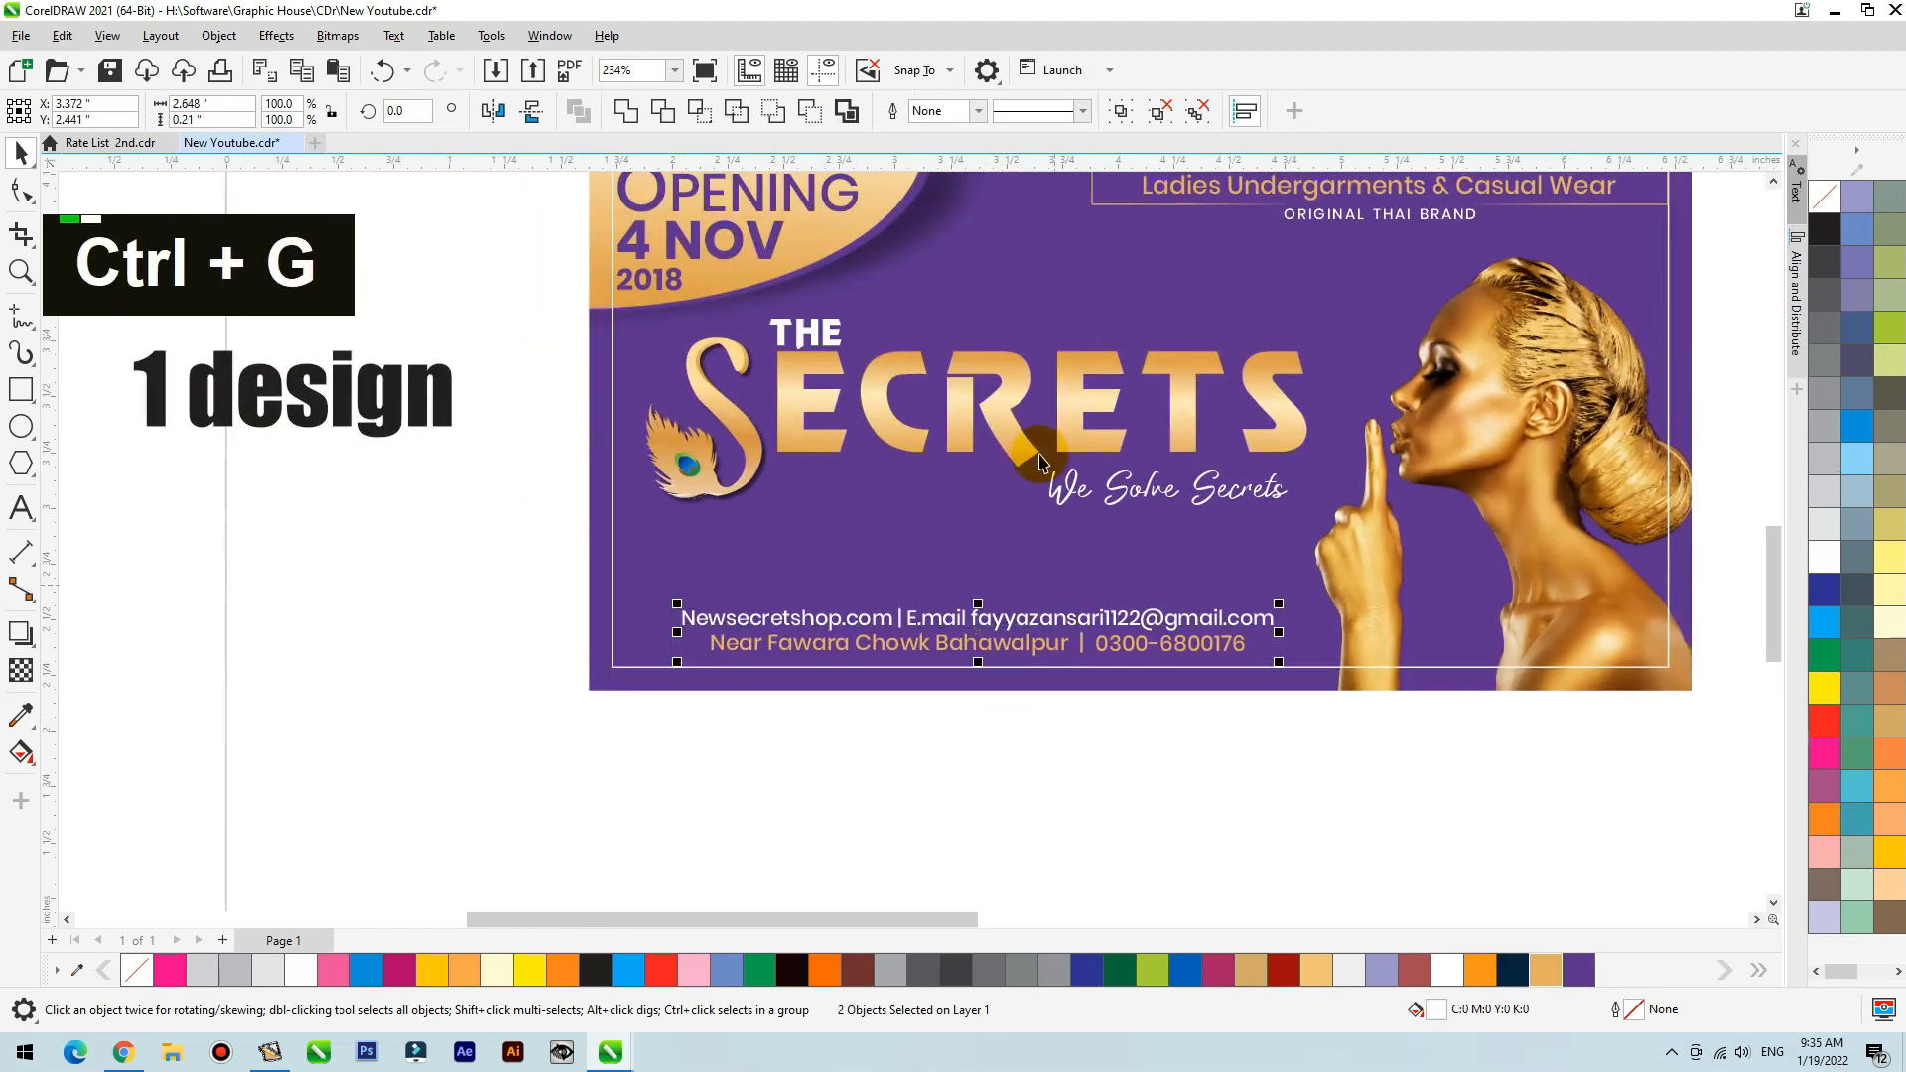
Group the two contact lines and center the "The Secrets" logo vertically on the banner.
{"action": "key", "text": "c"}
{"action": "left_click", "coordinate": [978, 755]}
{"action": "left_click", "coordinate": [595, 668], "text": "shift"}
{"action": "key", "text": "e"}
{"action": "left_click", "coordinate": [882, 757]}
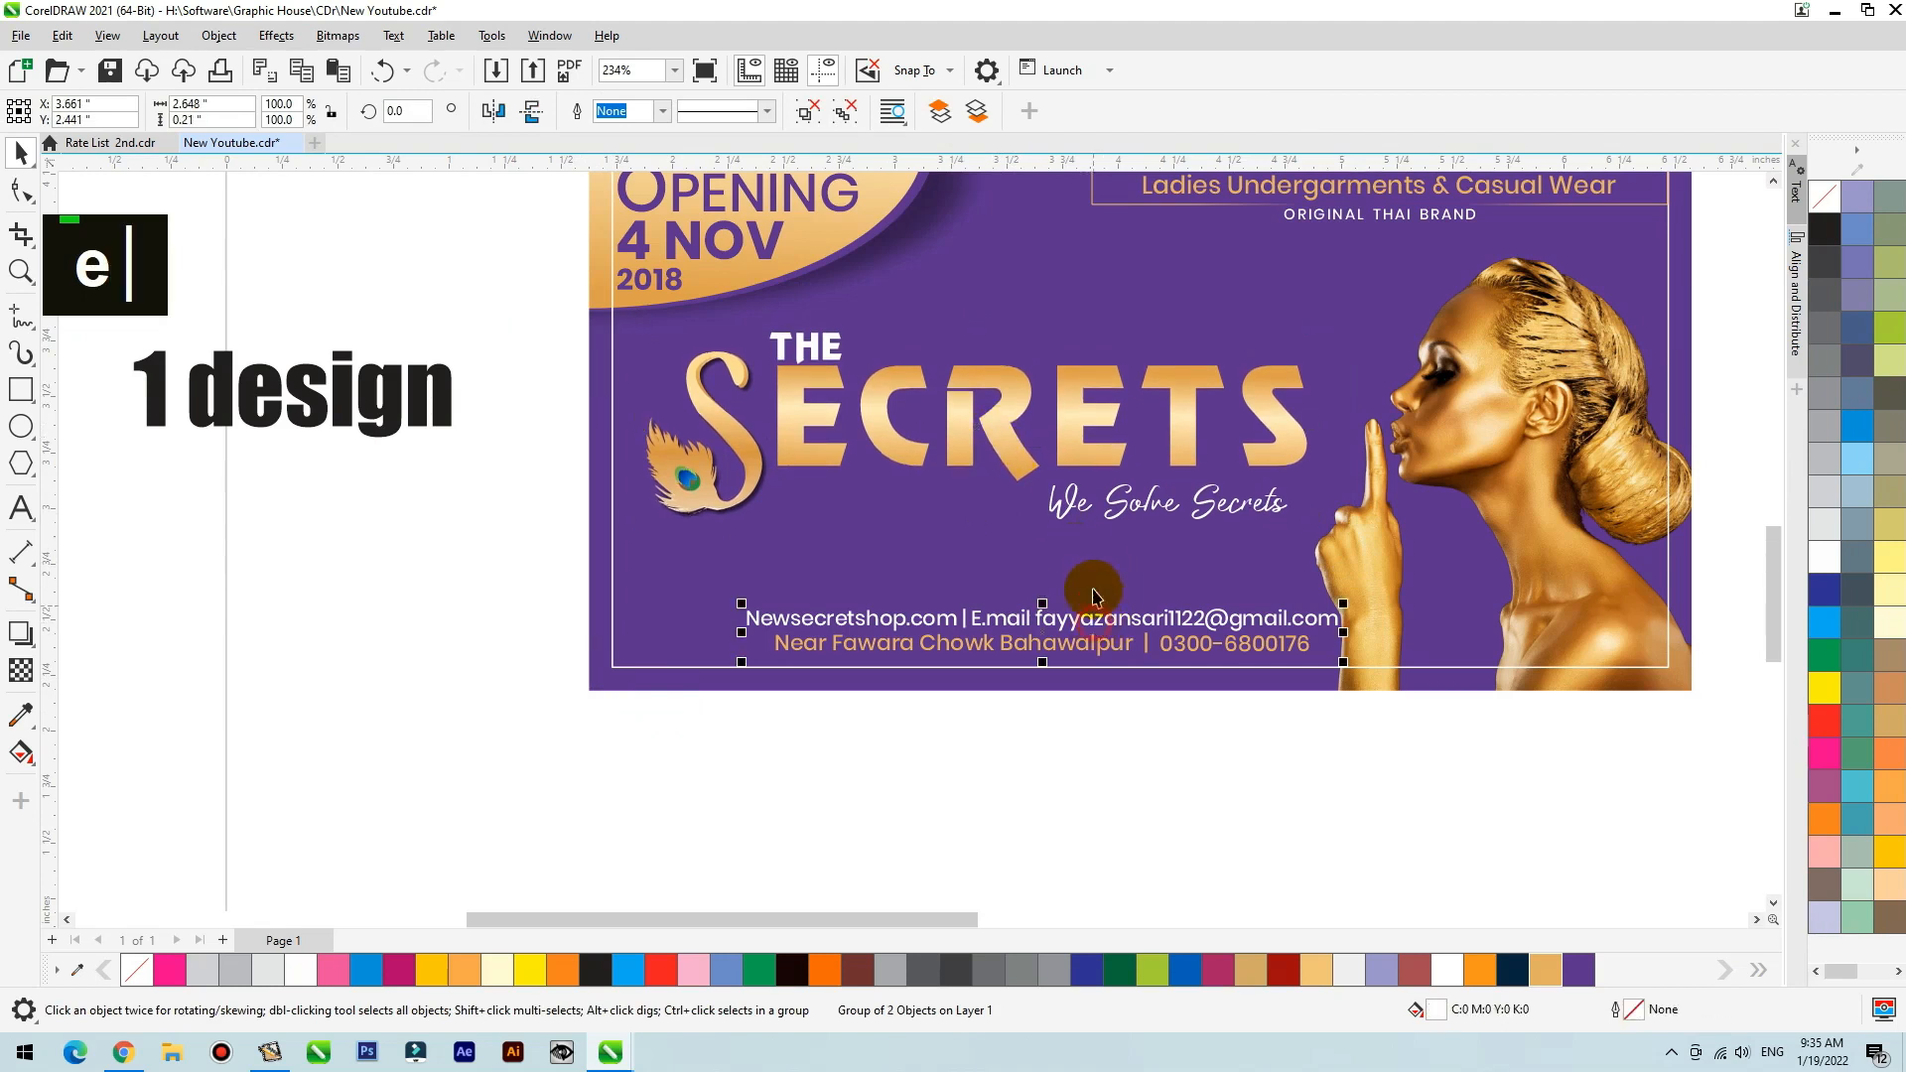
Remove the inner frame's white outline and nudge the boxed tagline group slightly left.
{"action": "left_click", "coordinate": [1068, 444]}
{"action": "scroll", "coordinate": [1048, 729], "scroll_direction": "down", "scroll_amount": 2}
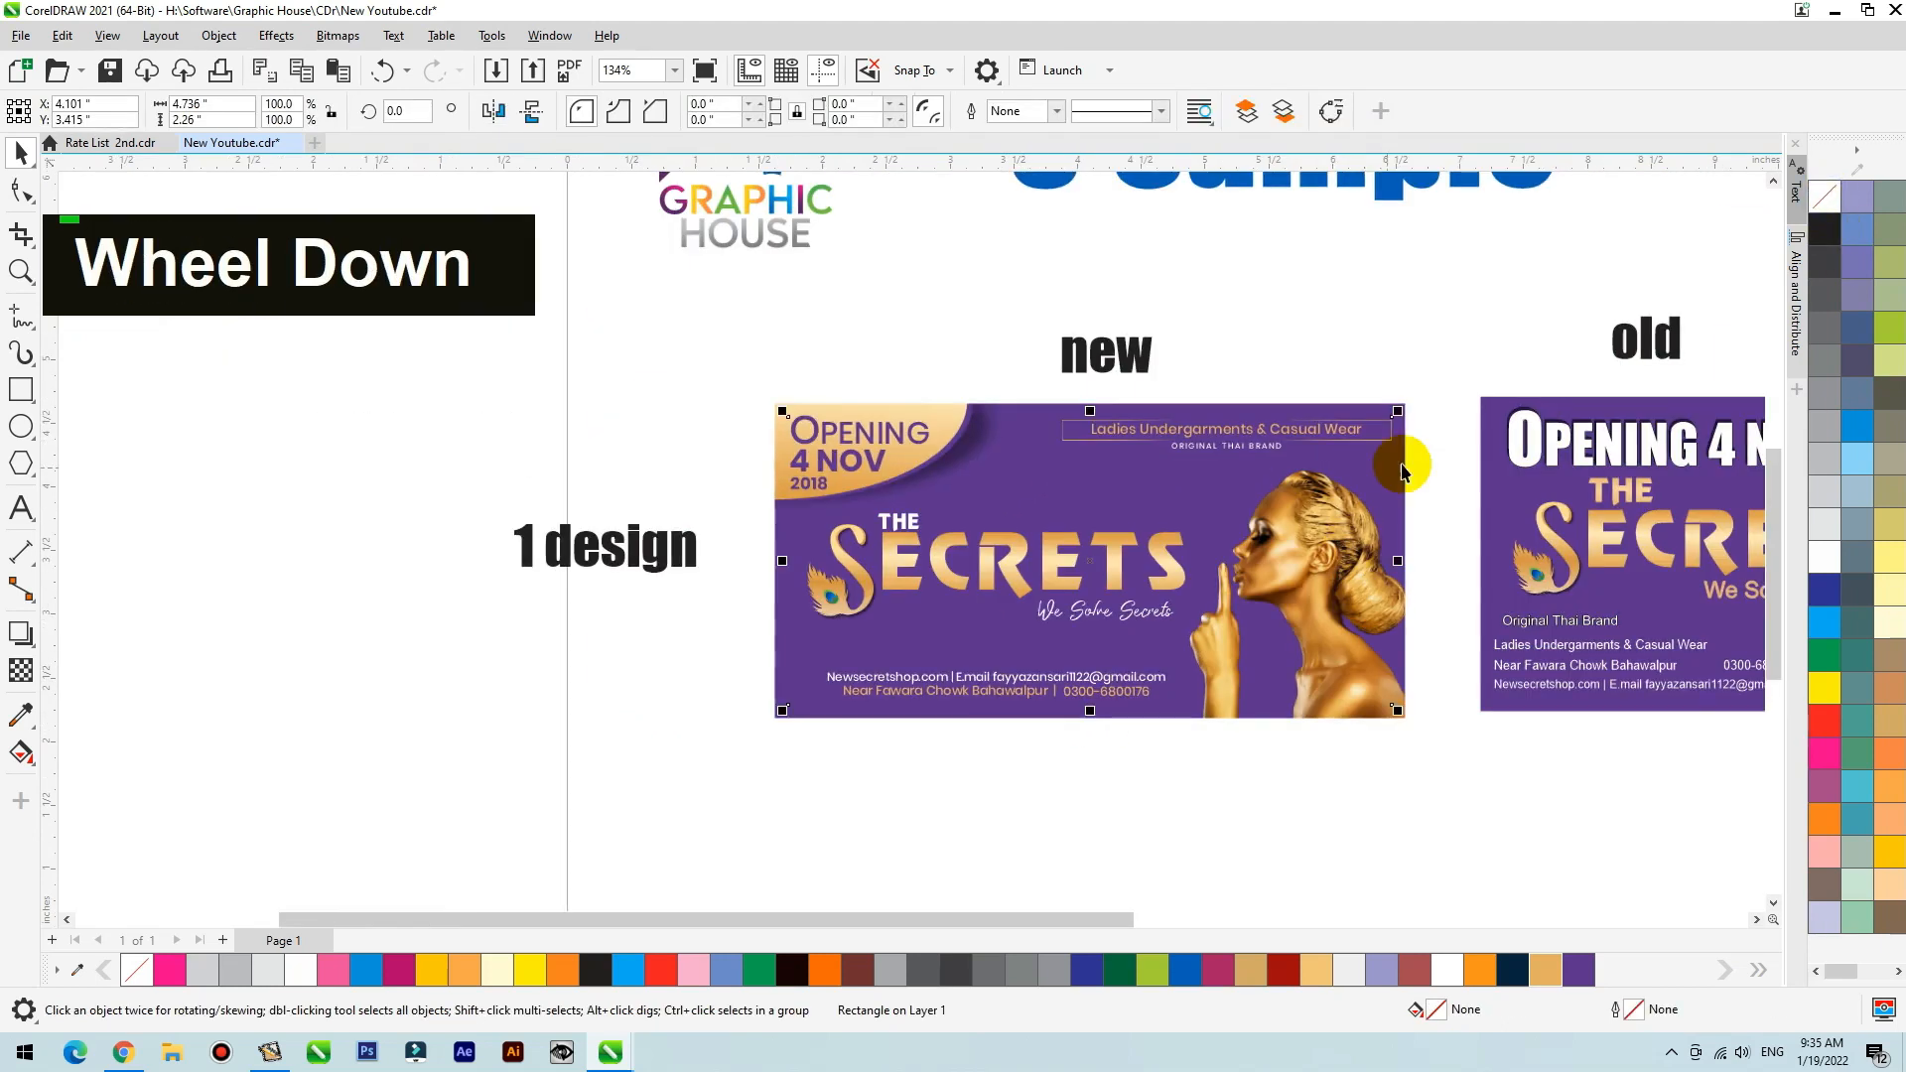
{"action": "key", "text": "shift+F2"}
{"action": "scroll", "coordinate": [1545, 255], "scroll_direction": "down", "scroll_amount": 1}
{"action": "left_click", "coordinate": [1529, 258]}
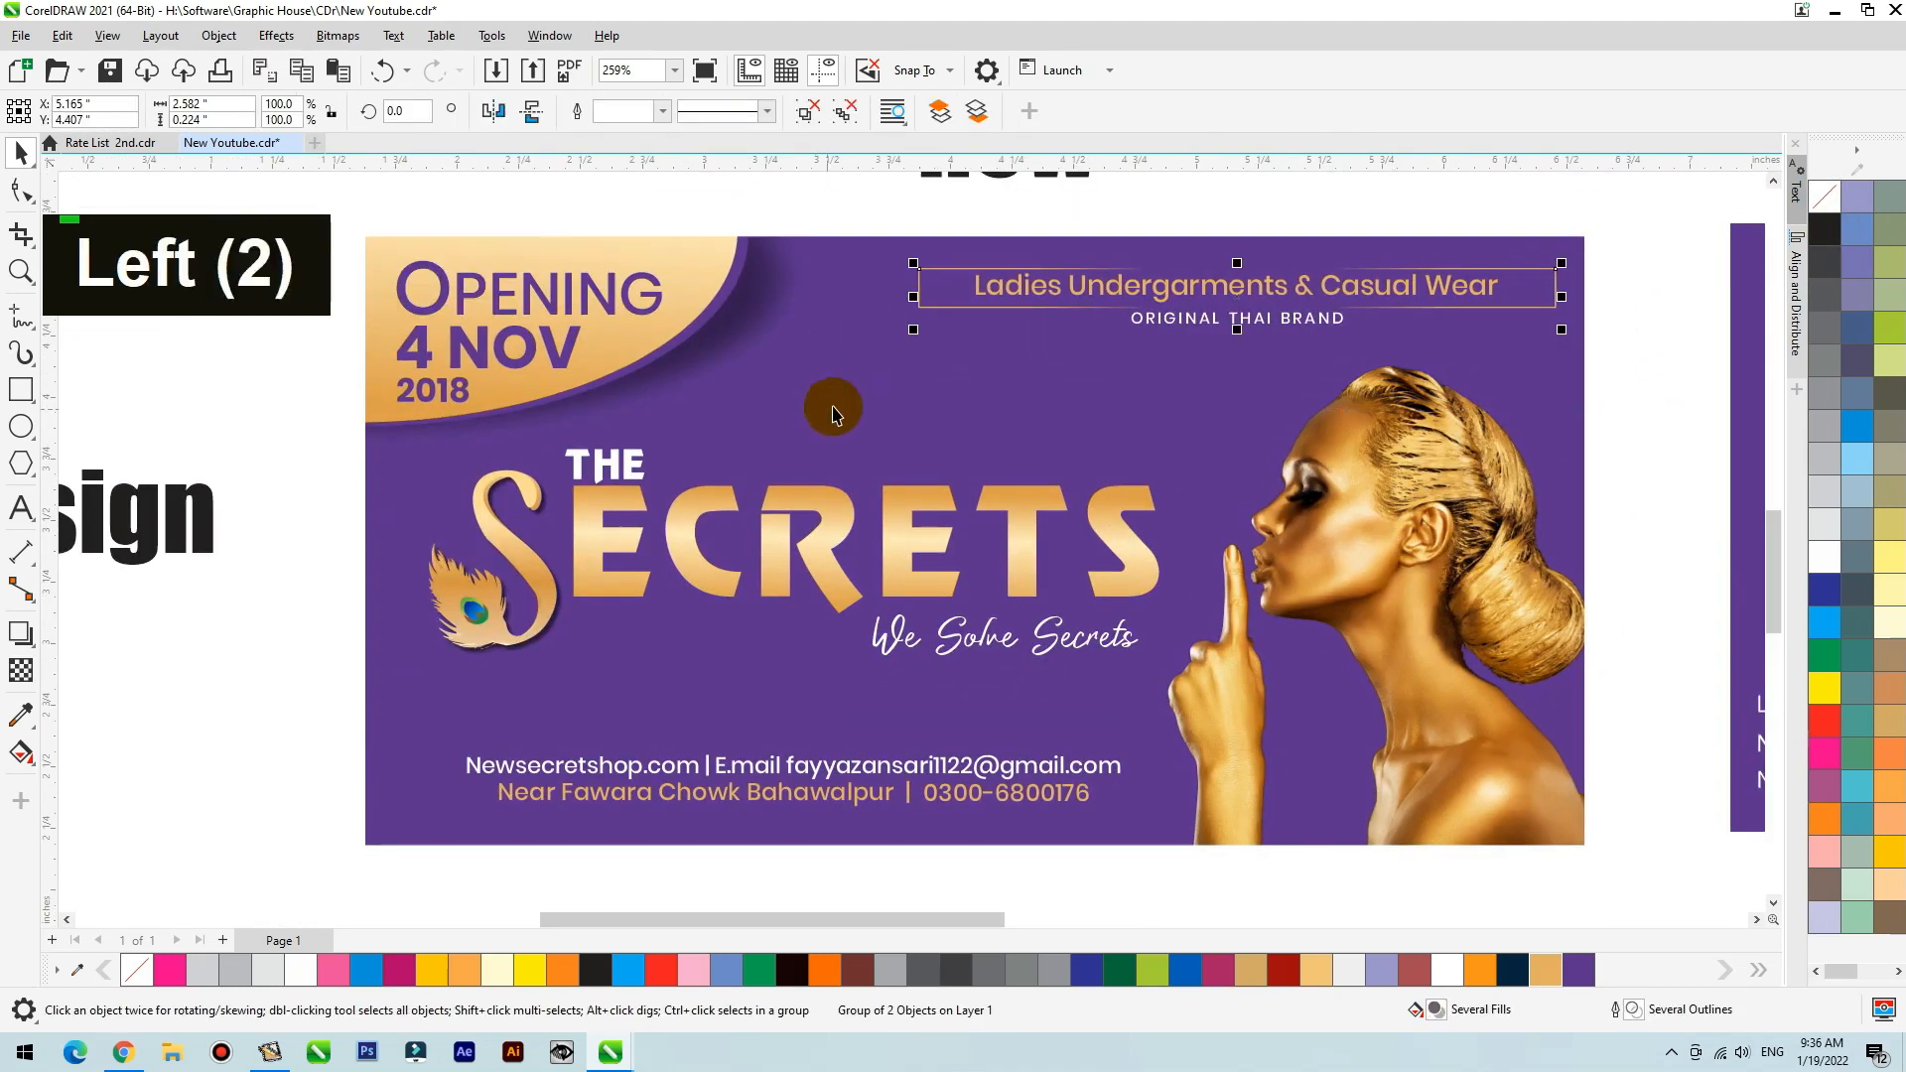
{"action": "scroll", "coordinate": [754, 318], "scroll_direction": "down", "scroll_amount": 1}
{"action": "scroll", "coordinate": [755, 314], "scroll_direction": "down", "scroll_amount": 1}
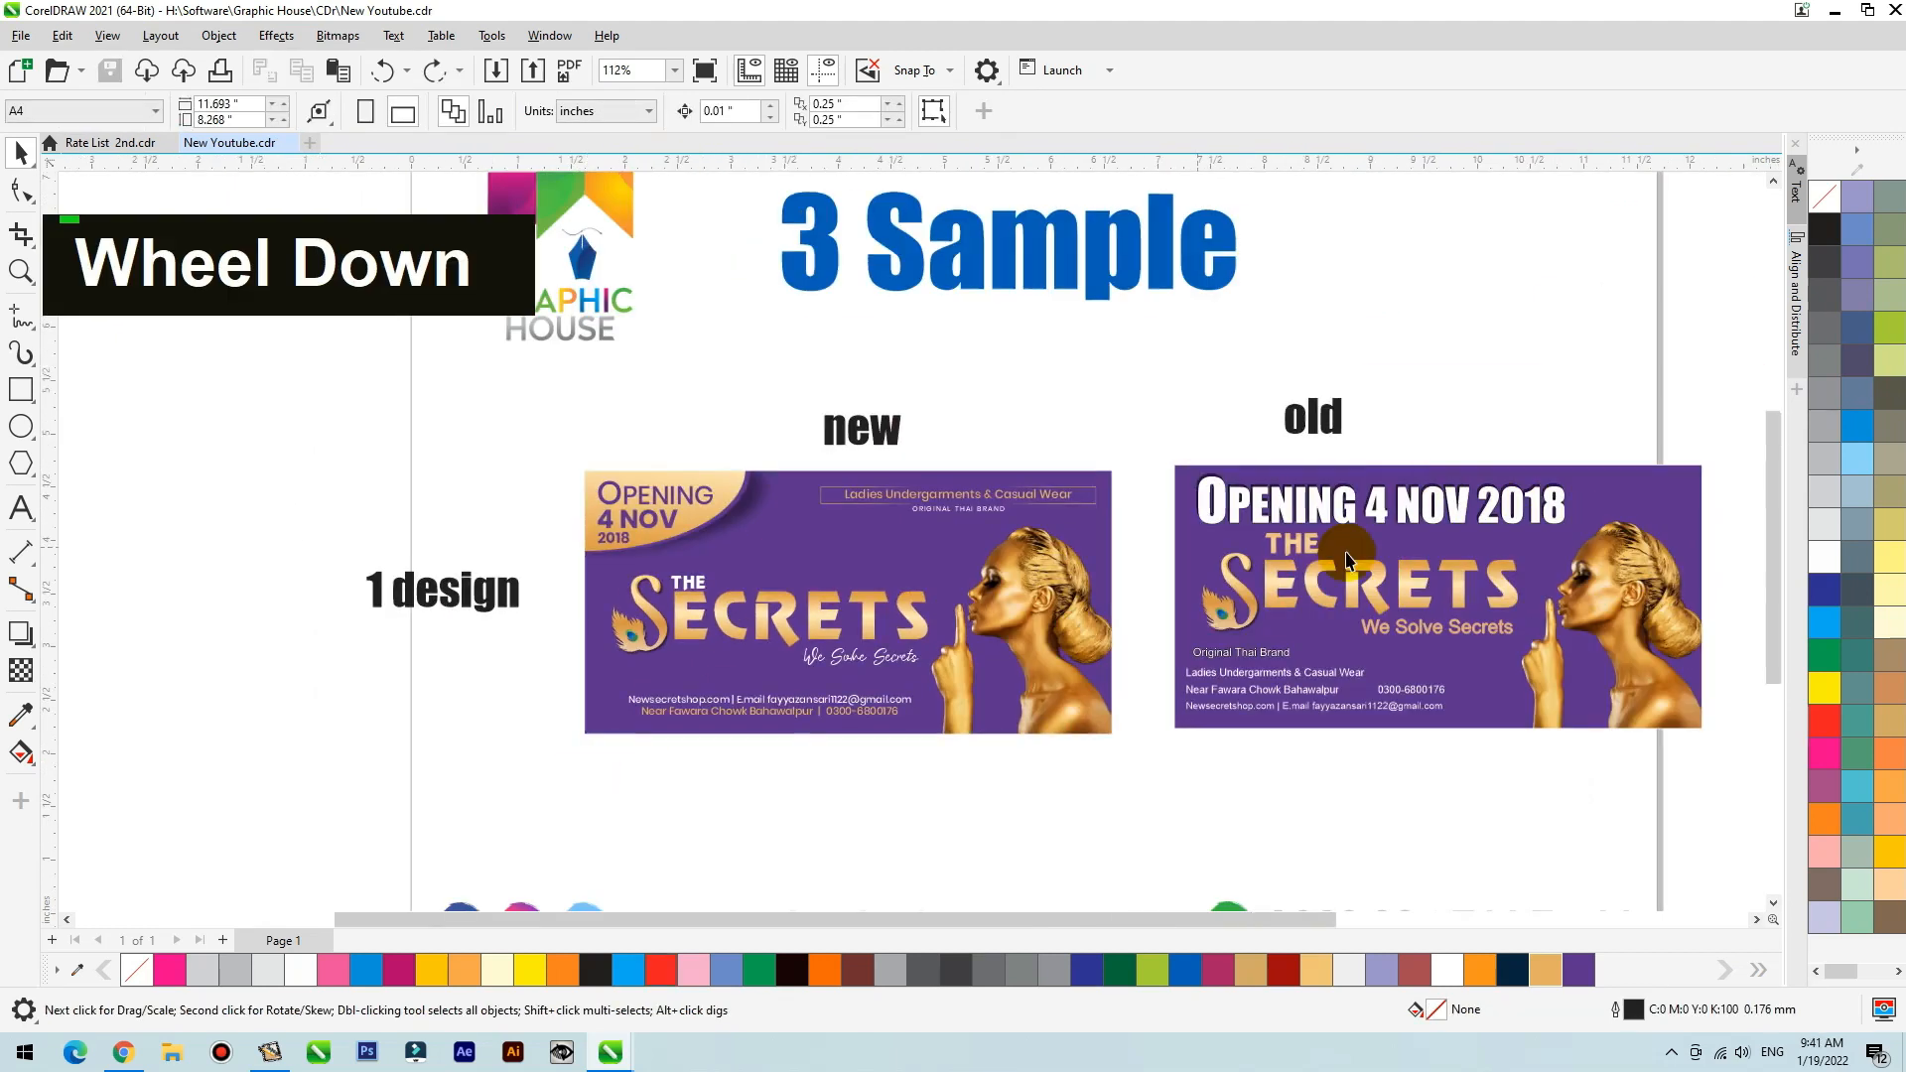
Place a copy of the complete new banner outside the page, beside the design.
{"action": "scroll", "coordinate": [1111, 524], "scroll_direction": "down", "scroll_amount": 1}
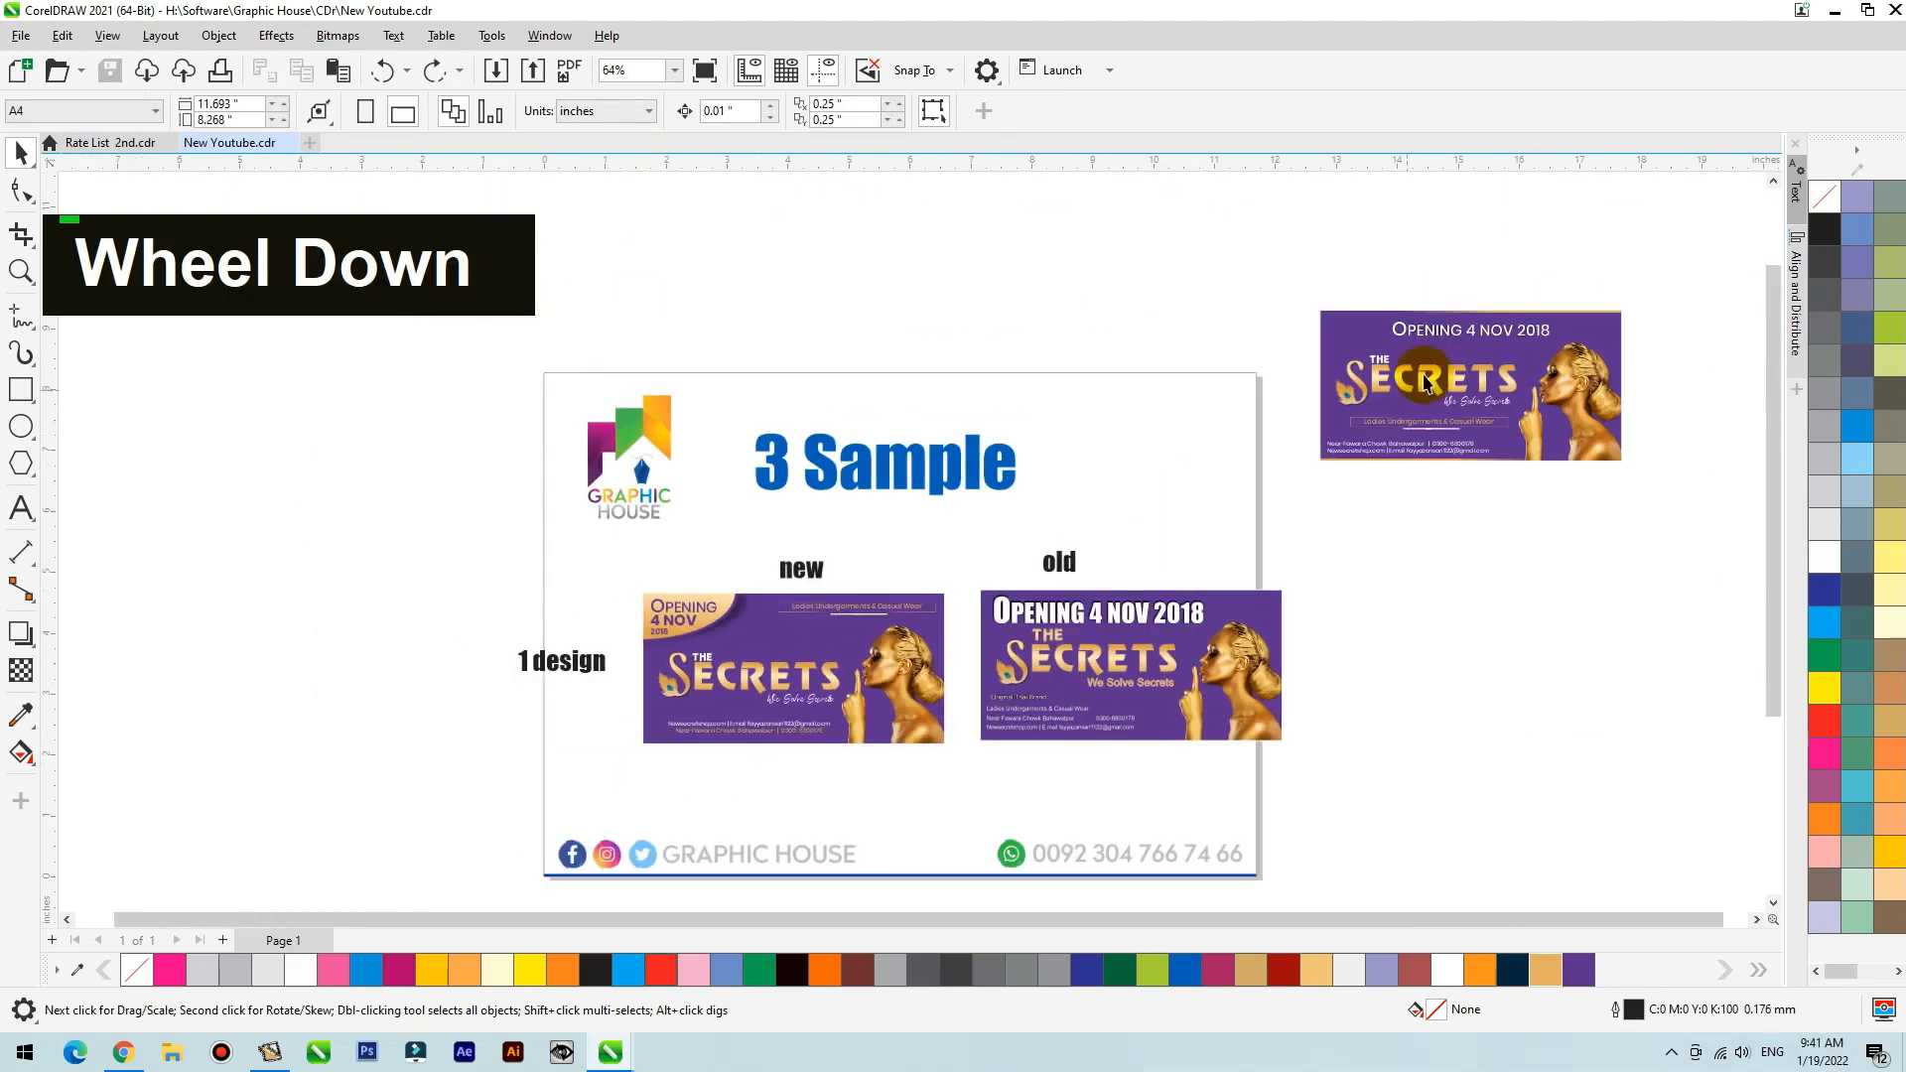
{"action": "left_click_drag", "start_coordinate": [633, 596], "coordinate": [633, 591]}
{"action": "left_click_drag", "start_coordinate": [711, 673], "coordinate": [1374, 562]}
{"action": "right_click", "coordinate": [1374, 562]}
Within the clipped contents, enlarge the golden woman and reposition her at the banner's right edge, then finish editing.
{"action": "key", "text": "F2"}
{"action": "left_click_drag", "start_coordinate": [1060, 561], "coordinate": [545, 778]}
{"action": "left_click", "coordinate": [649, 318]}
{"action": "double_click", "coordinate": [1243, 513]}
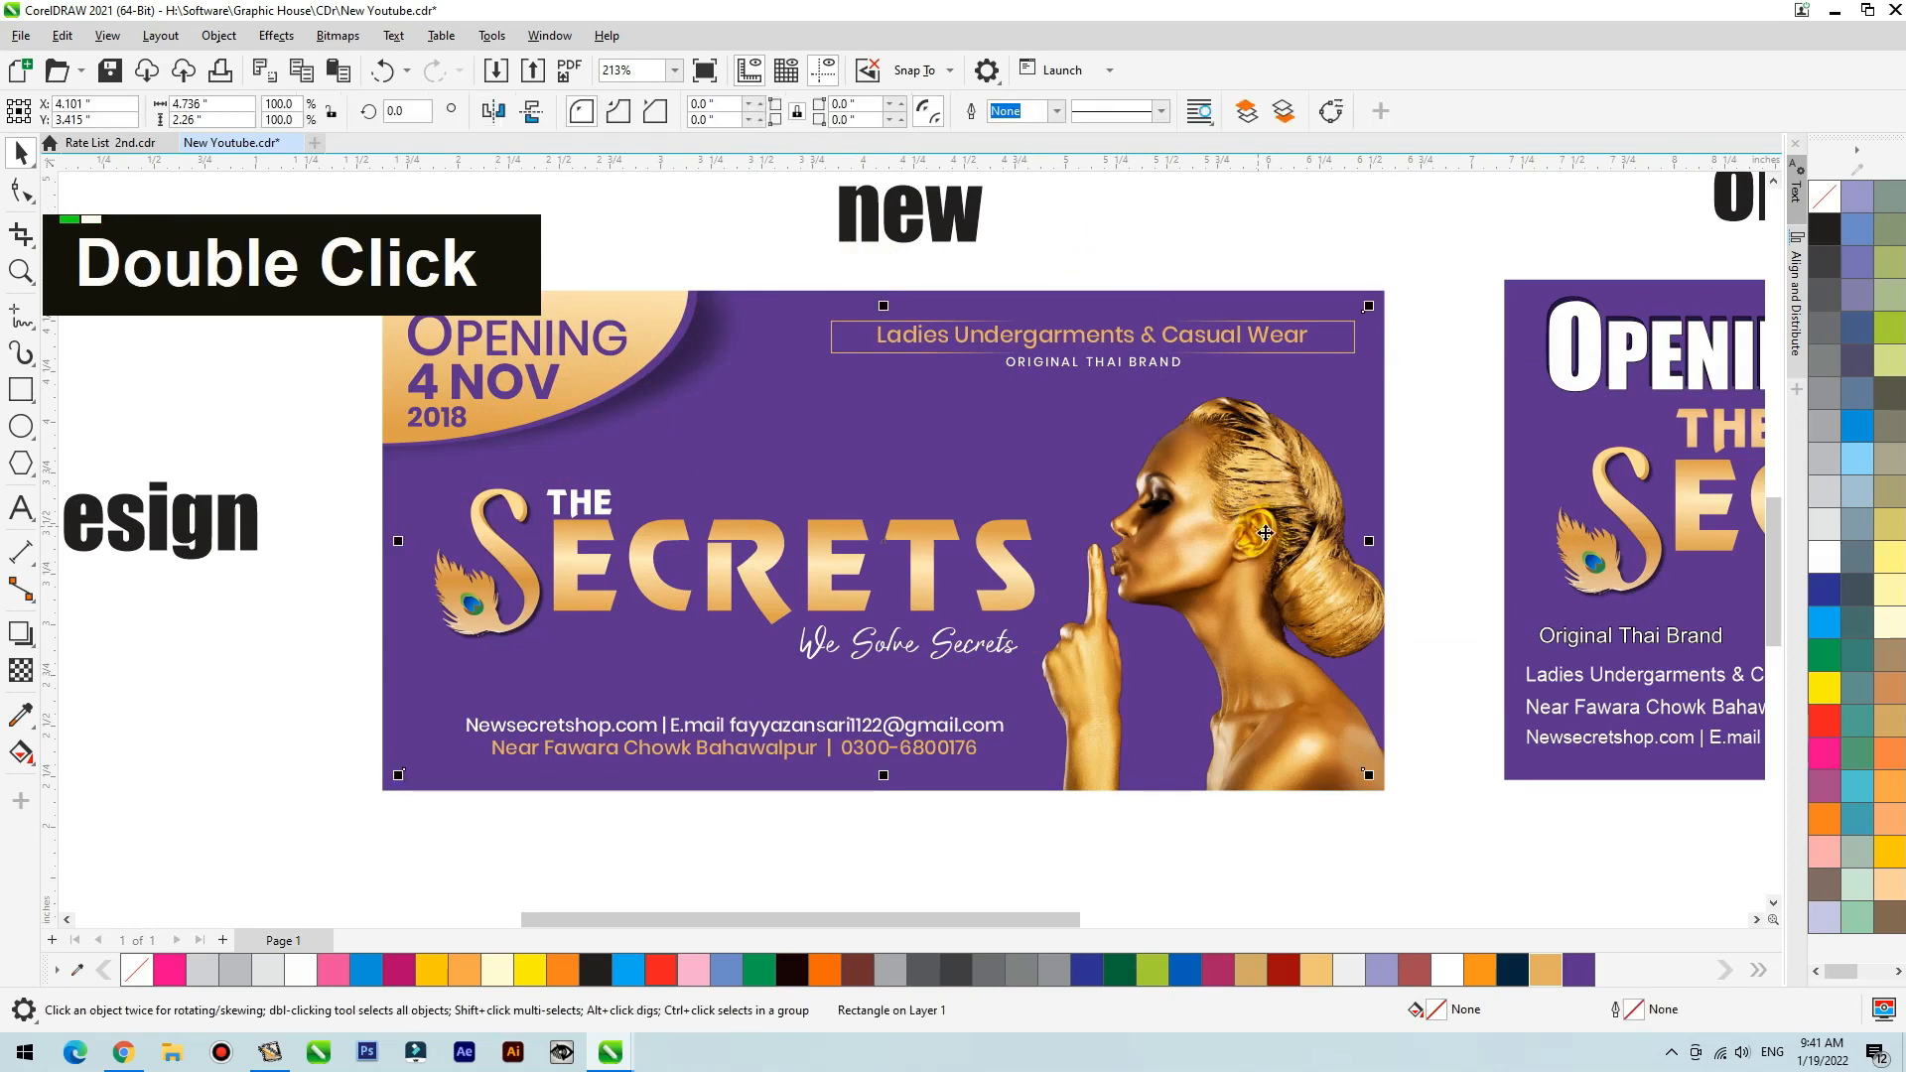
{"action": "left_click", "coordinate": [1245, 518], "text": "ctrl"}
{"action": "left_click_drag", "start_coordinate": [1245, 519], "coordinate": [1145, 517]}
{"action": "left_click_drag", "start_coordinate": [1338, 390], "coordinate": [1431, 300]}
{"action": "left_click_drag", "start_coordinate": [1245, 397], "coordinate": [1336, 396]}
{"action": "left_click", "coordinate": [1372, 242], "text": "ctrl"}
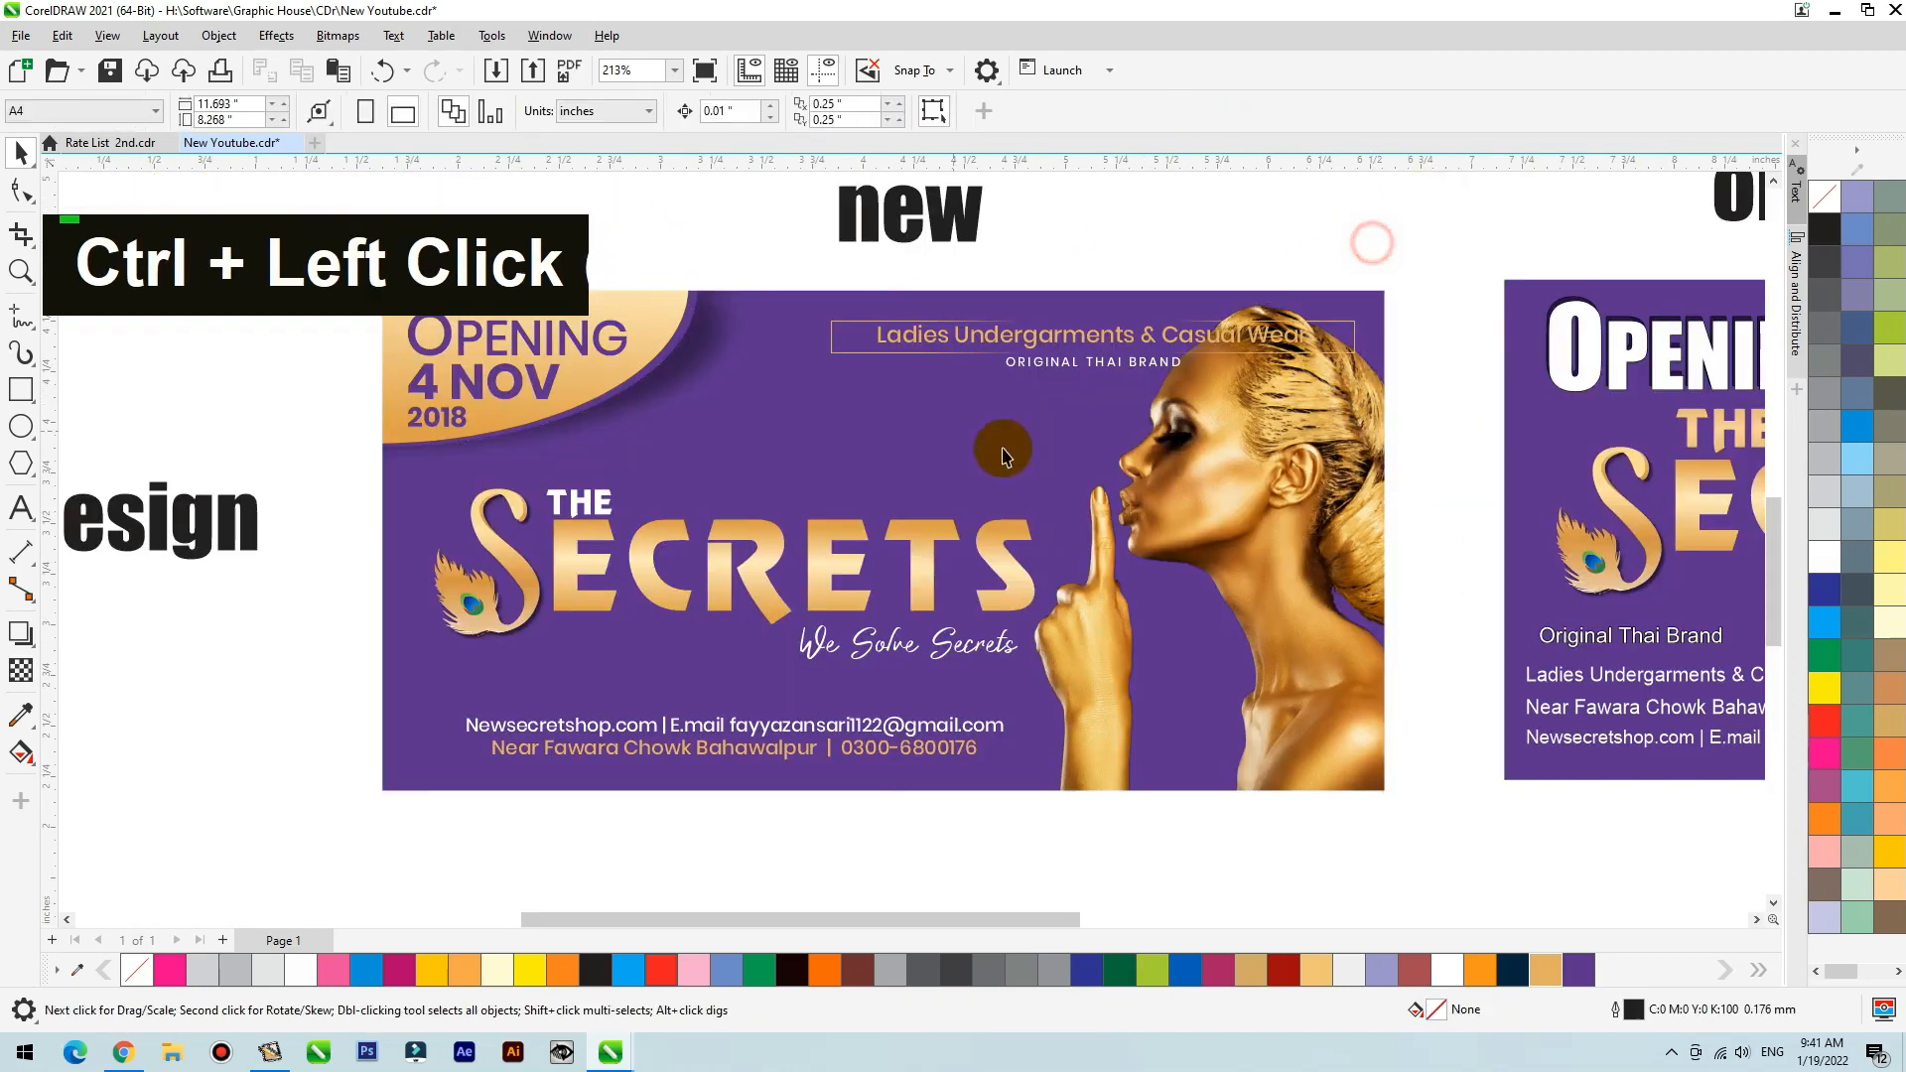
Move the tagline group down and left, ungroup it, and delete the box around "Ladies Undergarments & Casual Wear".
{"action": "left_click_drag", "start_coordinate": [1176, 347], "coordinate": [1067, 380]}
{"action": "left_click", "coordinate": [806, 115]}
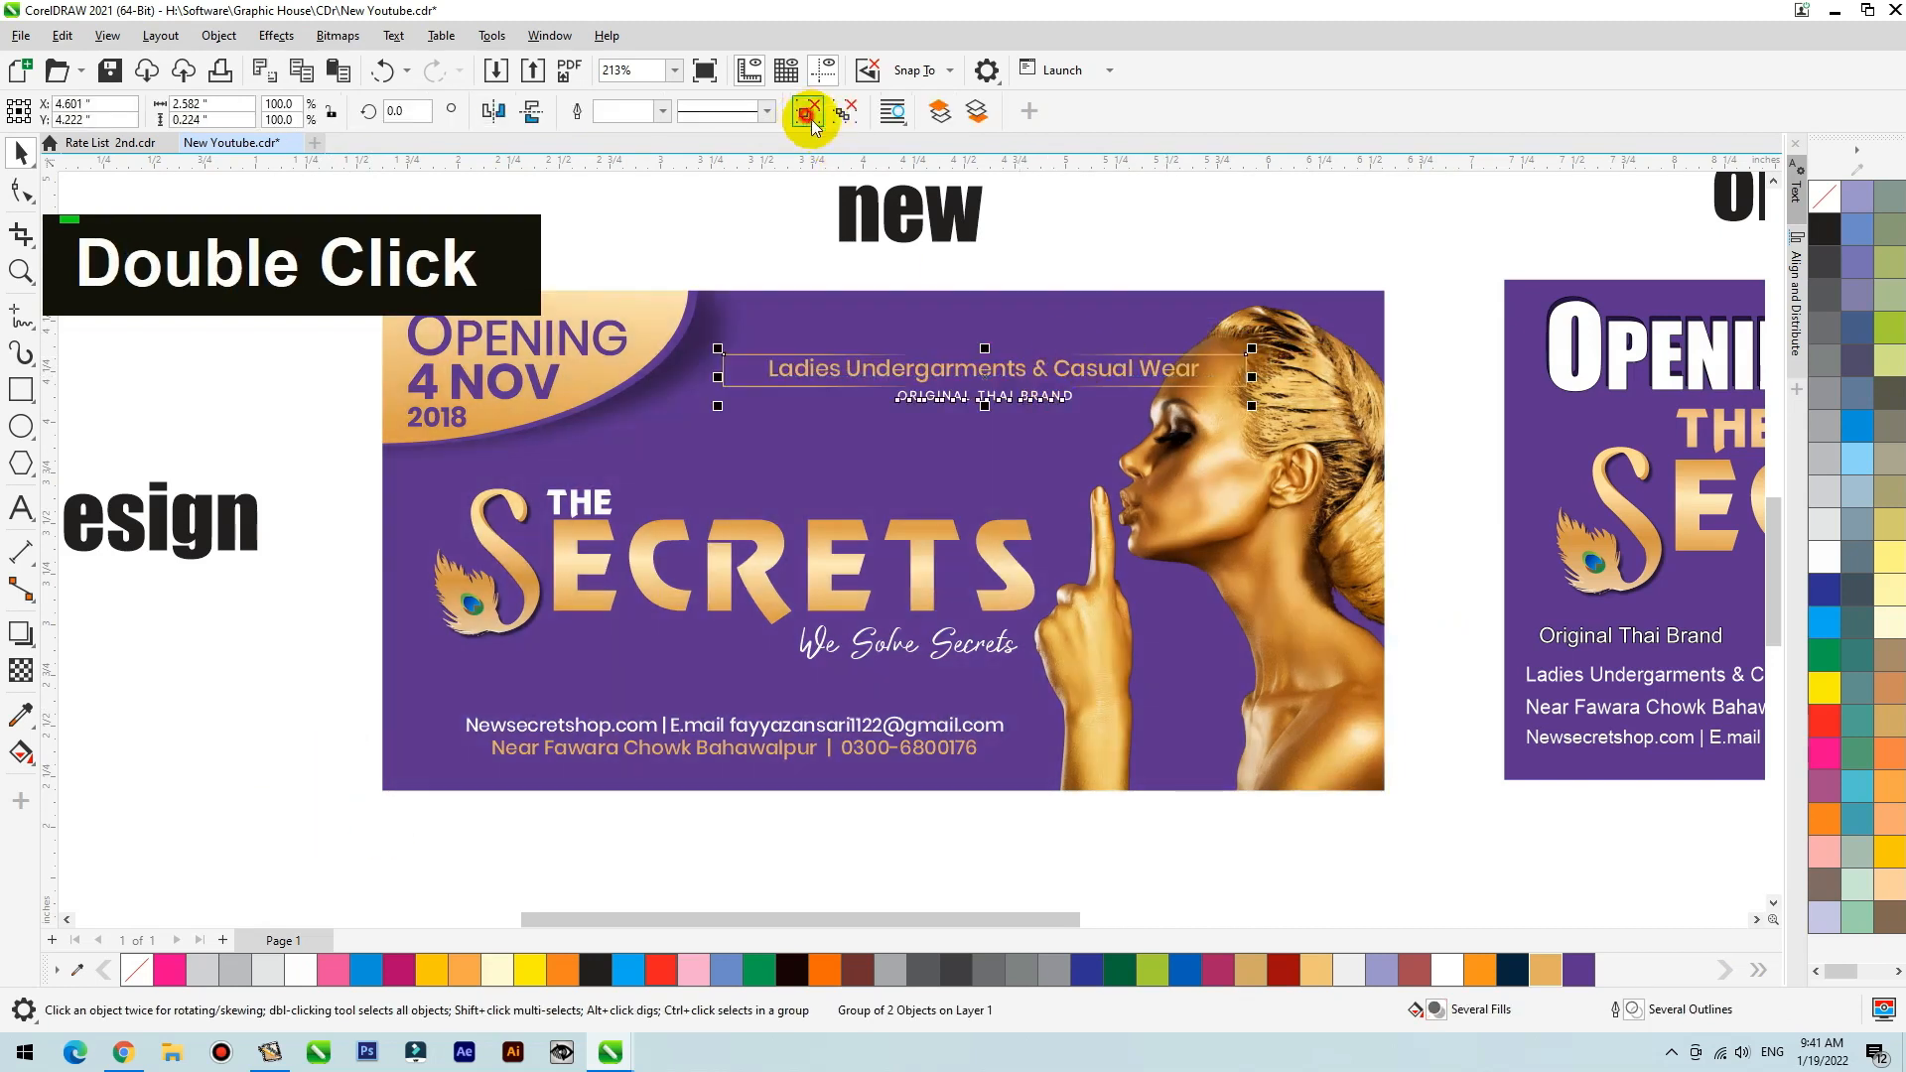
{"action": "double_click", "coordinate": [1209, 390]}
{"action": "key", "text": "Delete"}
{"action": "key", "text": "ctrl+z"}
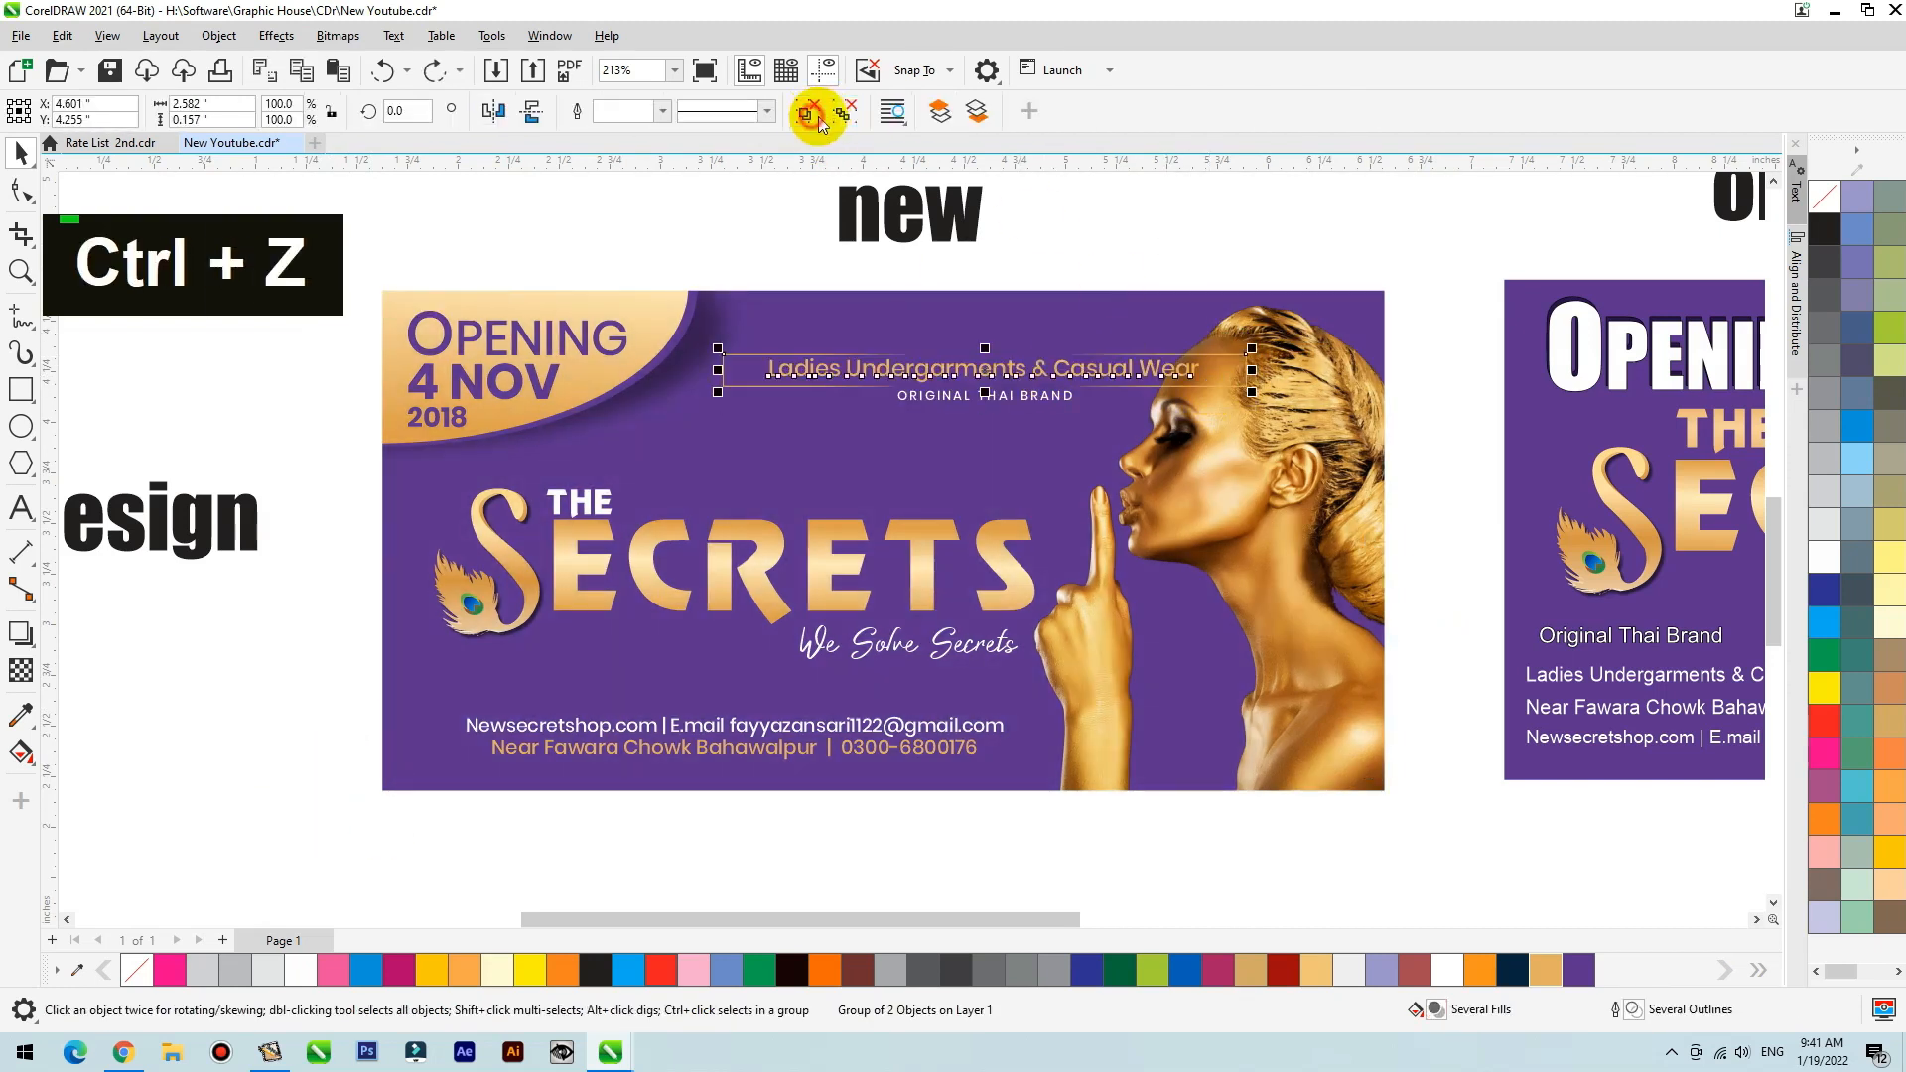
{"action": "double_click", "coordinate": [1249, 383]}
{"action": "key", "text": "Delete"}
Break the tagline into "Ladies Undergarments" and "& Casual Wear" on two lines and tighten the line spacing.
{"action": "key", "text": "F2"}
{"action": "double_click", "coordinate": [1039, 401]}
{"action": "key", "text": "Return"}
{"action": "key", "text": "Delete"}
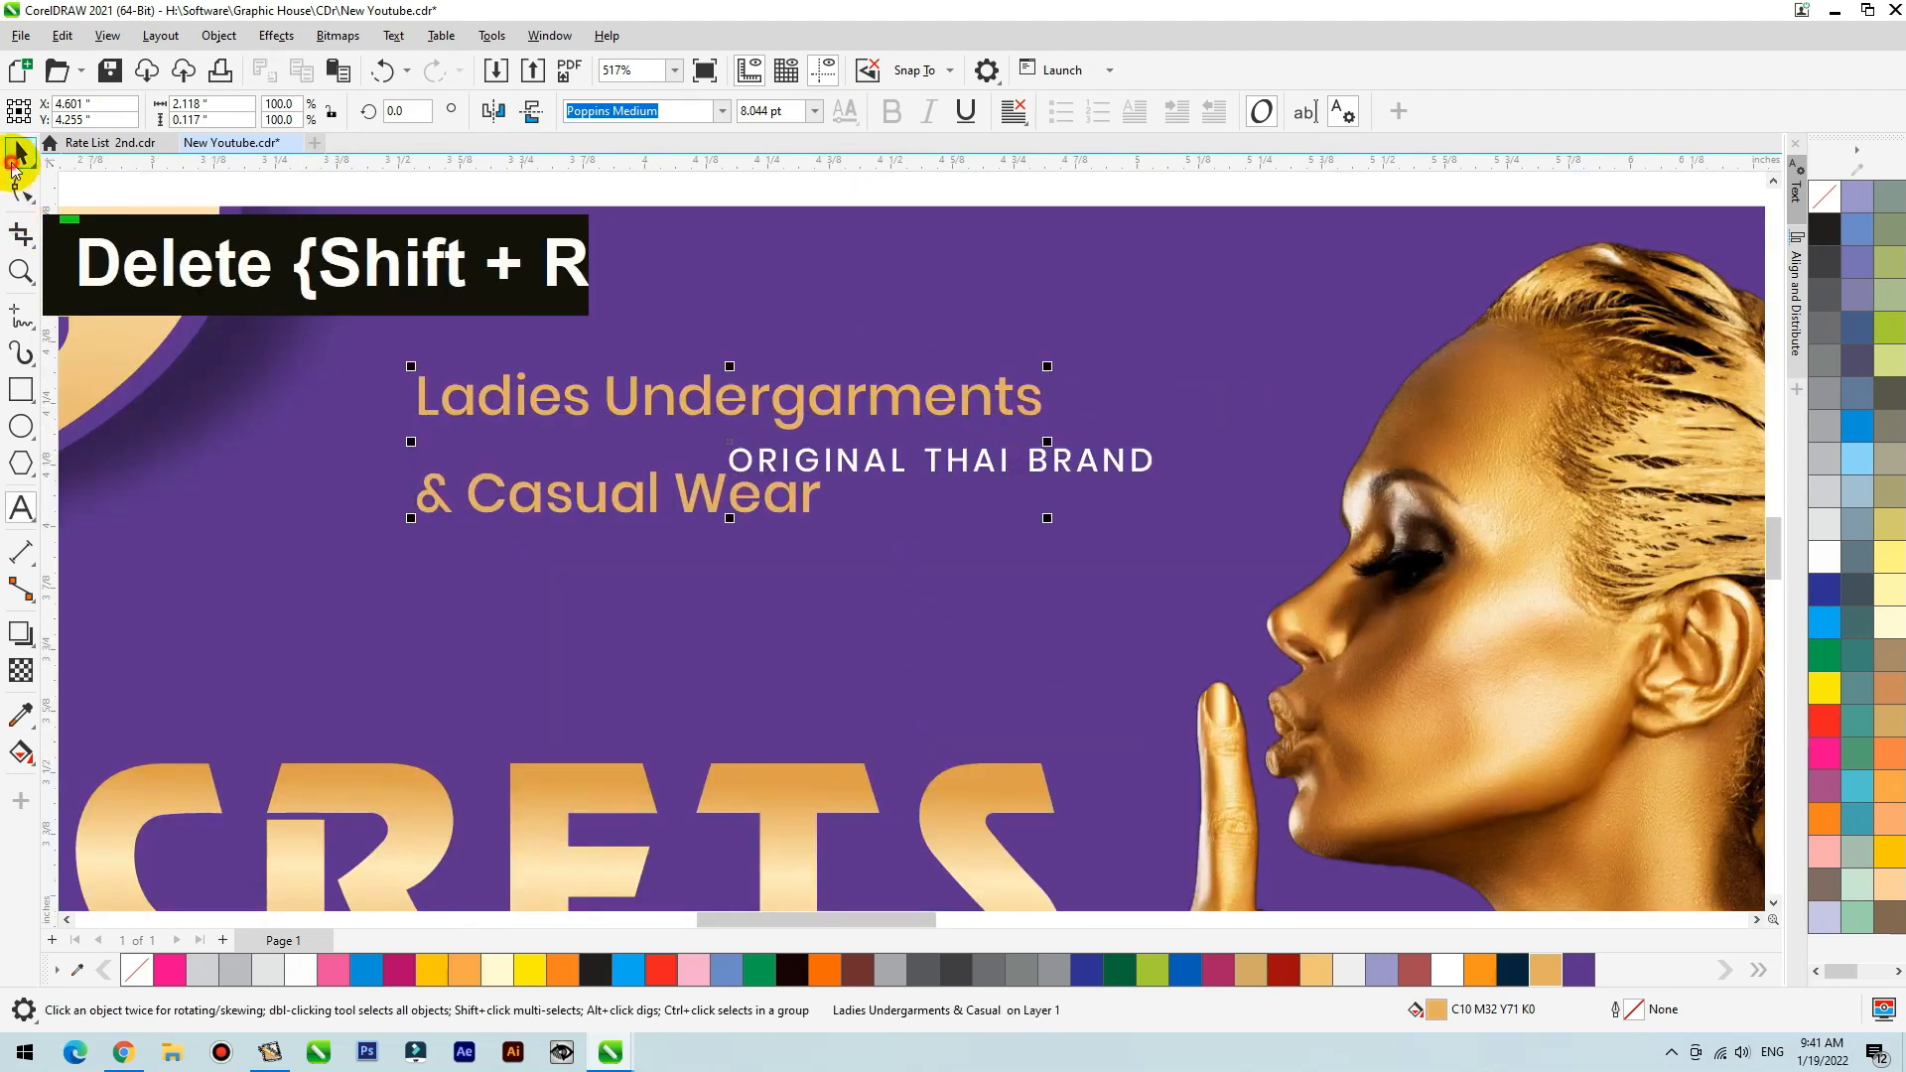
{"action": "key", "text": "F10"}
{"action": "left_click", "coordinate": [412, 520]}
{"action": "key", "text": "space"}
Right-align "ORIGINAL THAI BRAND" below the two-line tagline, then group both texts and enlarge them slightly beside the woman's face.
{"action": "left_click_drag", "start_coordinate": [990, 462], "coordinate": [868, 504]}
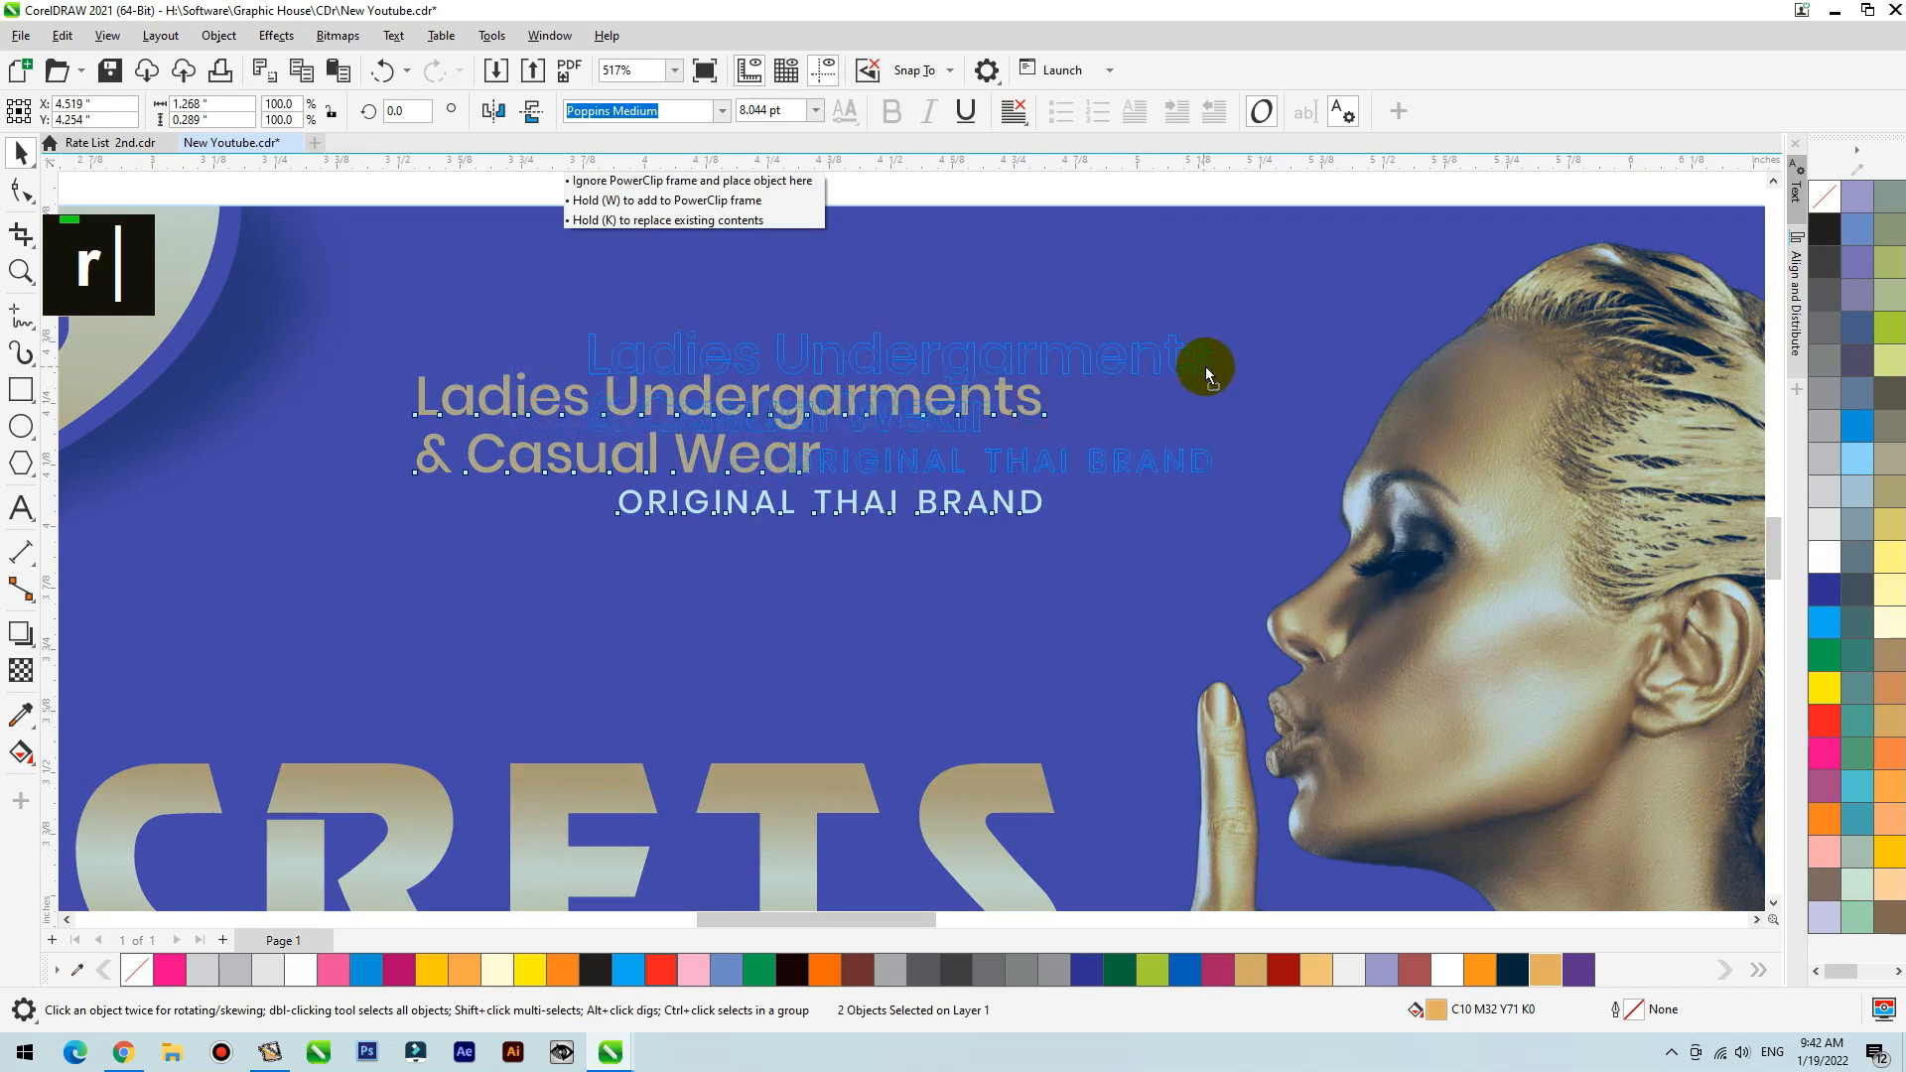
{"action": "key", "text": "ctrl+g"}
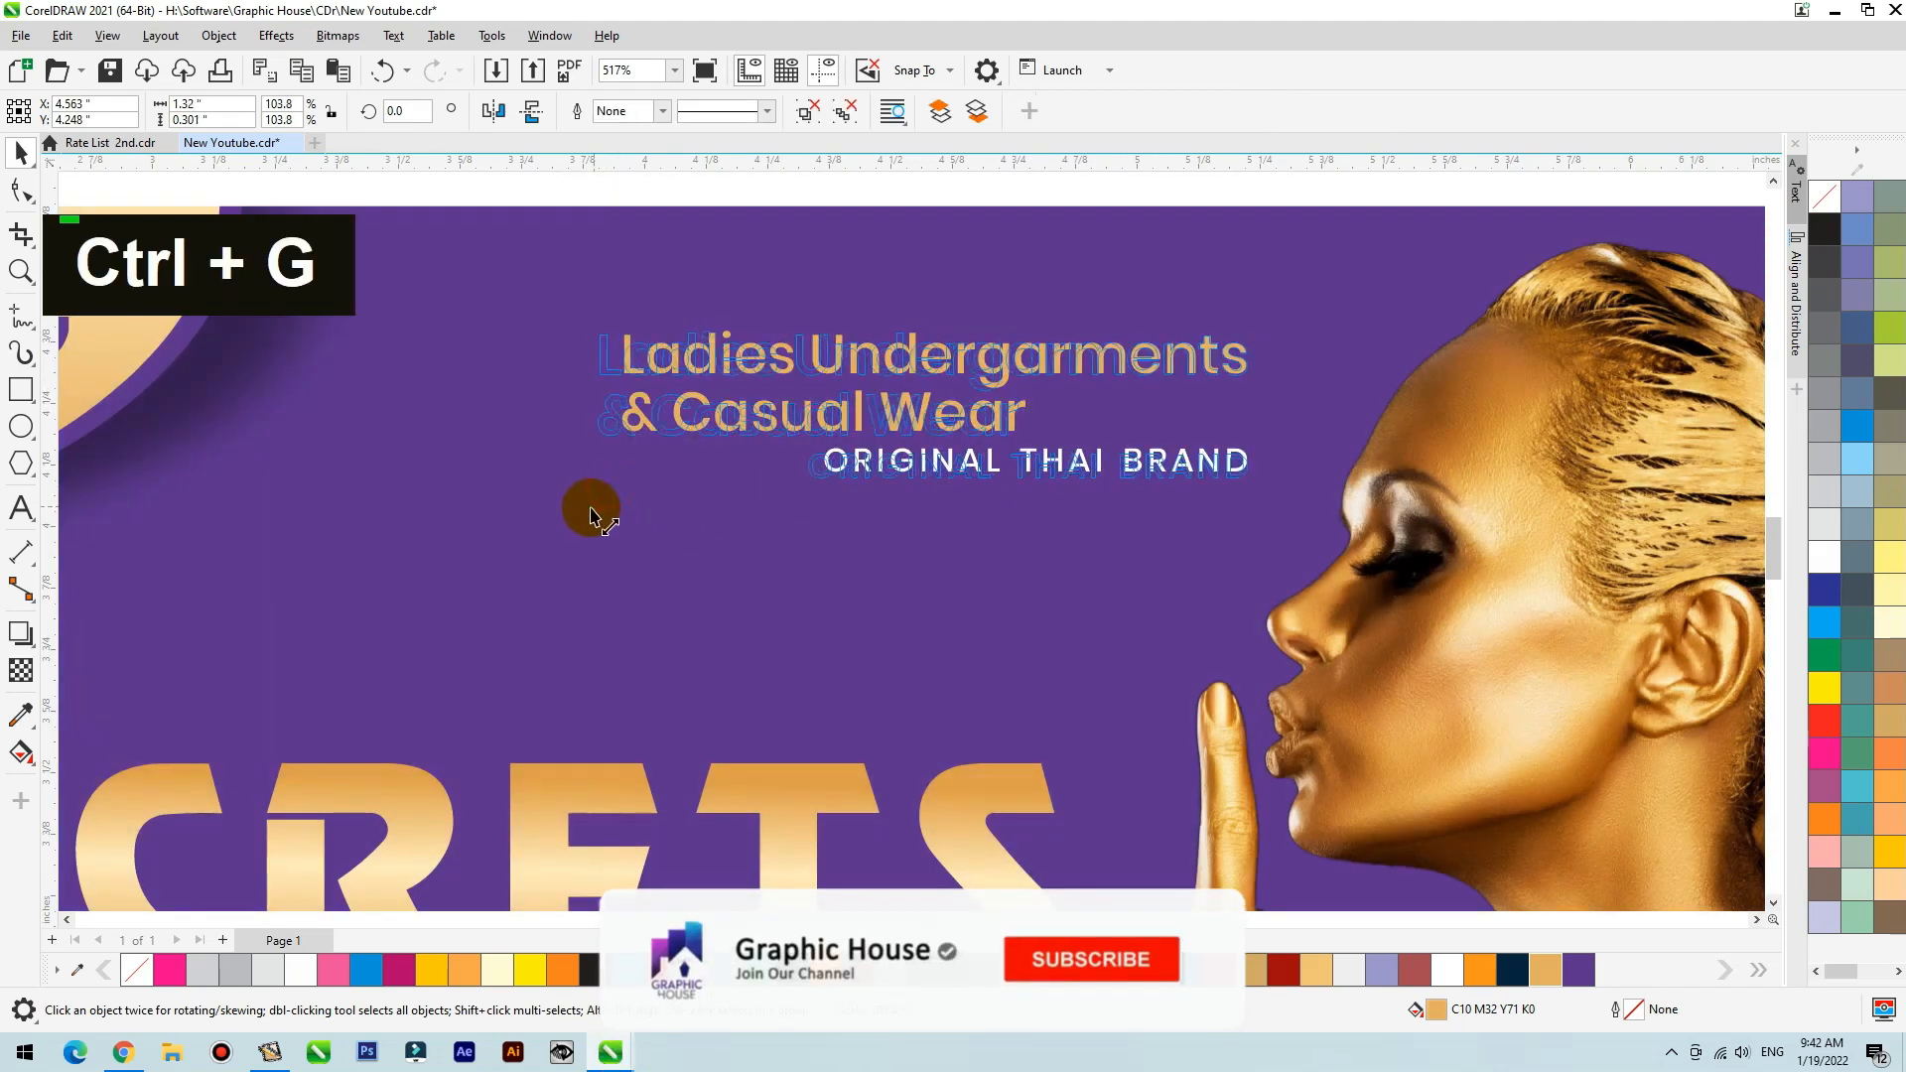
{"action": "left_click_drag", "start_coordinate": [963, 471], "coordinate": [942, 478]}
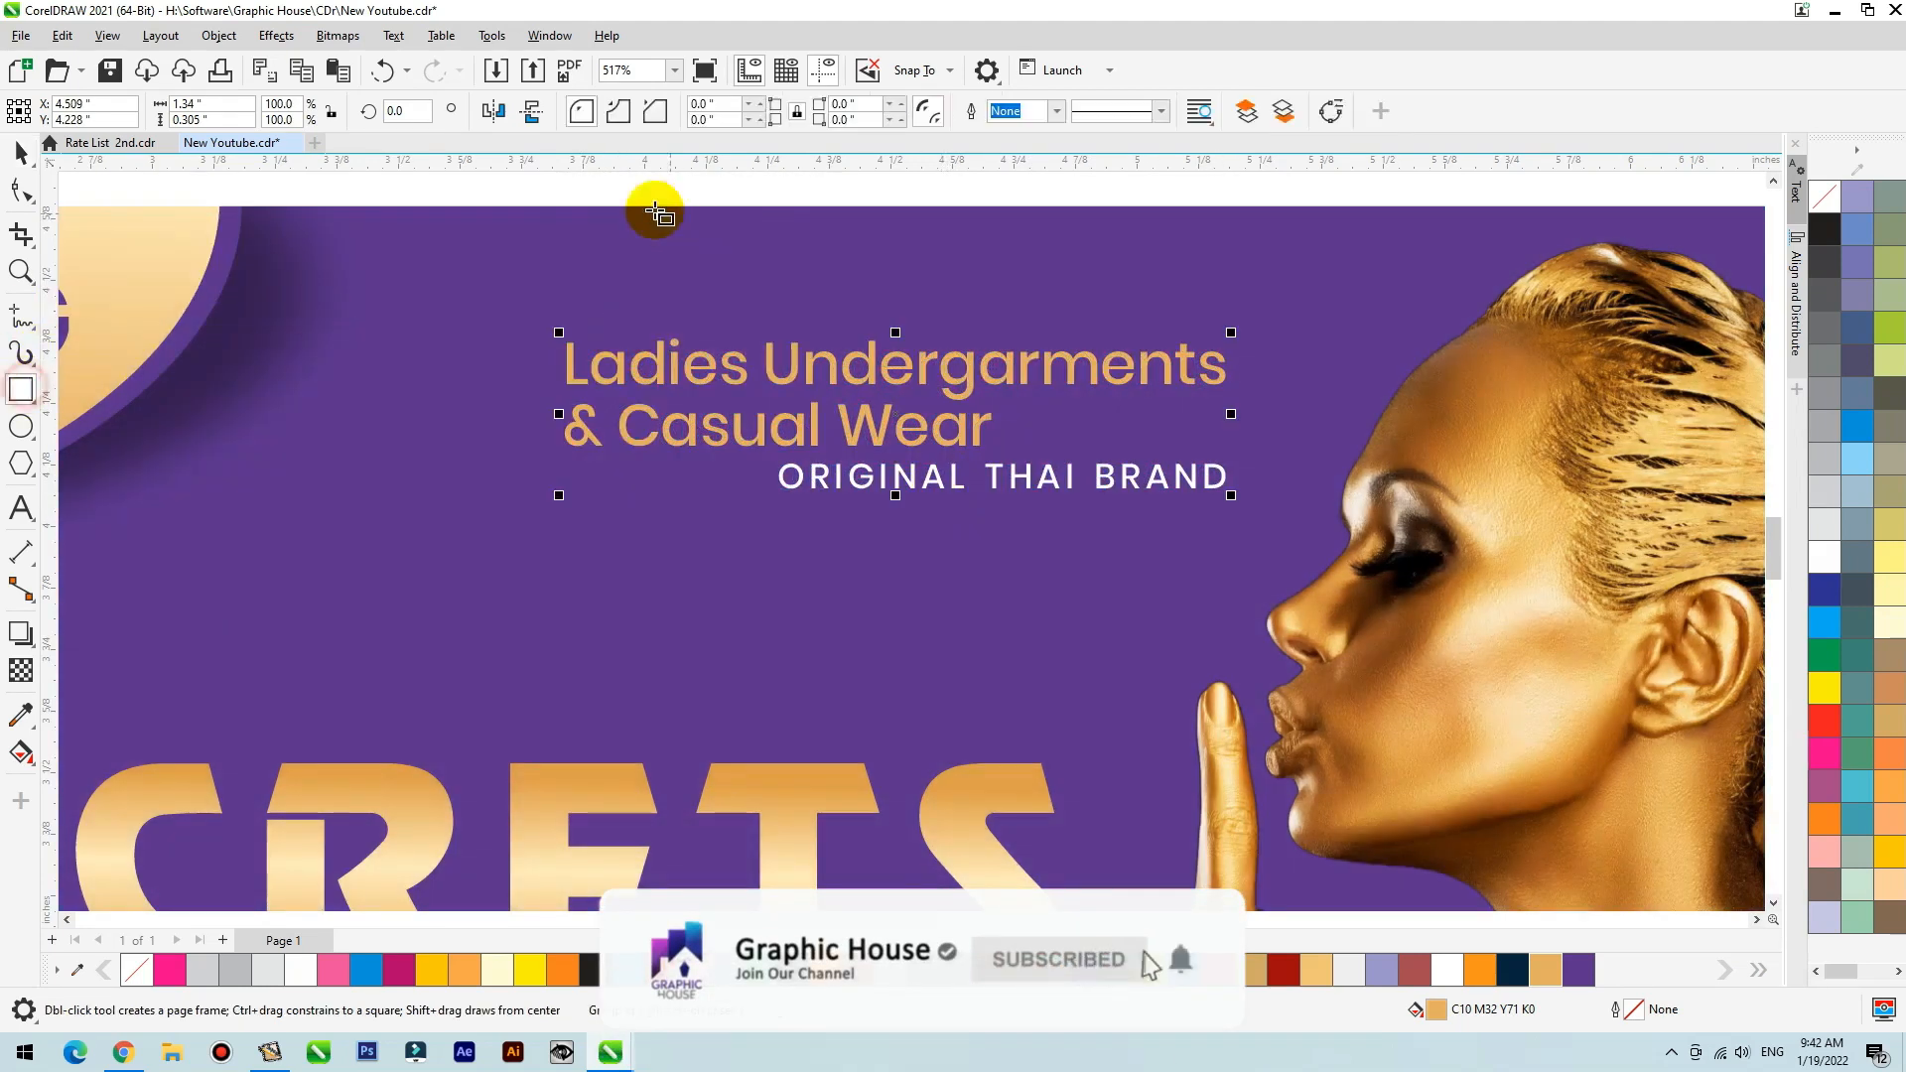
Draw a gold-outlined rectangle about 1.435 by 0.627 inches around the tagline and fade its lower part with transparency.
{"action": "key", "text": "space"}
{"action": "right_click", "coordinate": [1546, 970]}
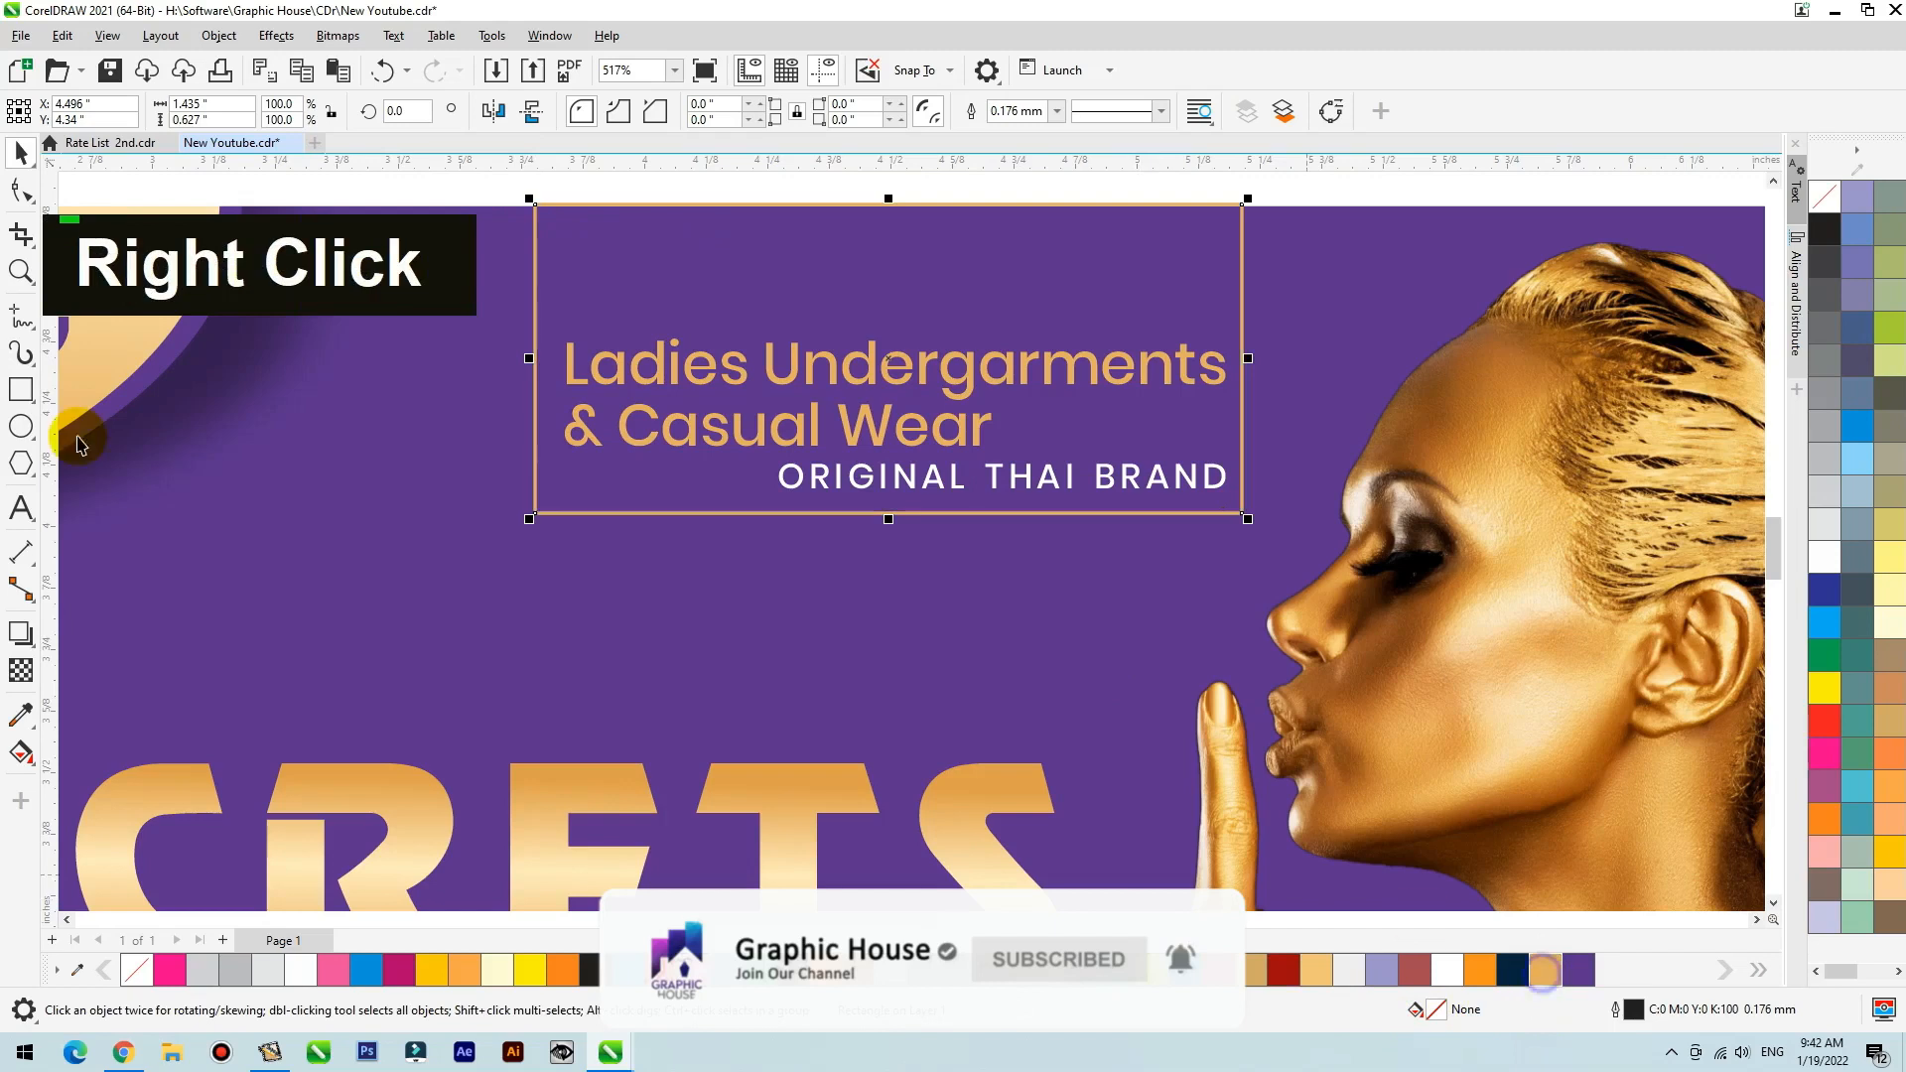
{"action": "left_click", "coordinate": [21, 670]}
{"action": "left_click_drag", "start_coordinate": [915, 238], "coordinate": [912, 484]}
{"action": "key", "text": "space"}
{"action": "scroll", "coordinate": [959, 655], "scroll_direction": "down", "scroll_amount": 1}
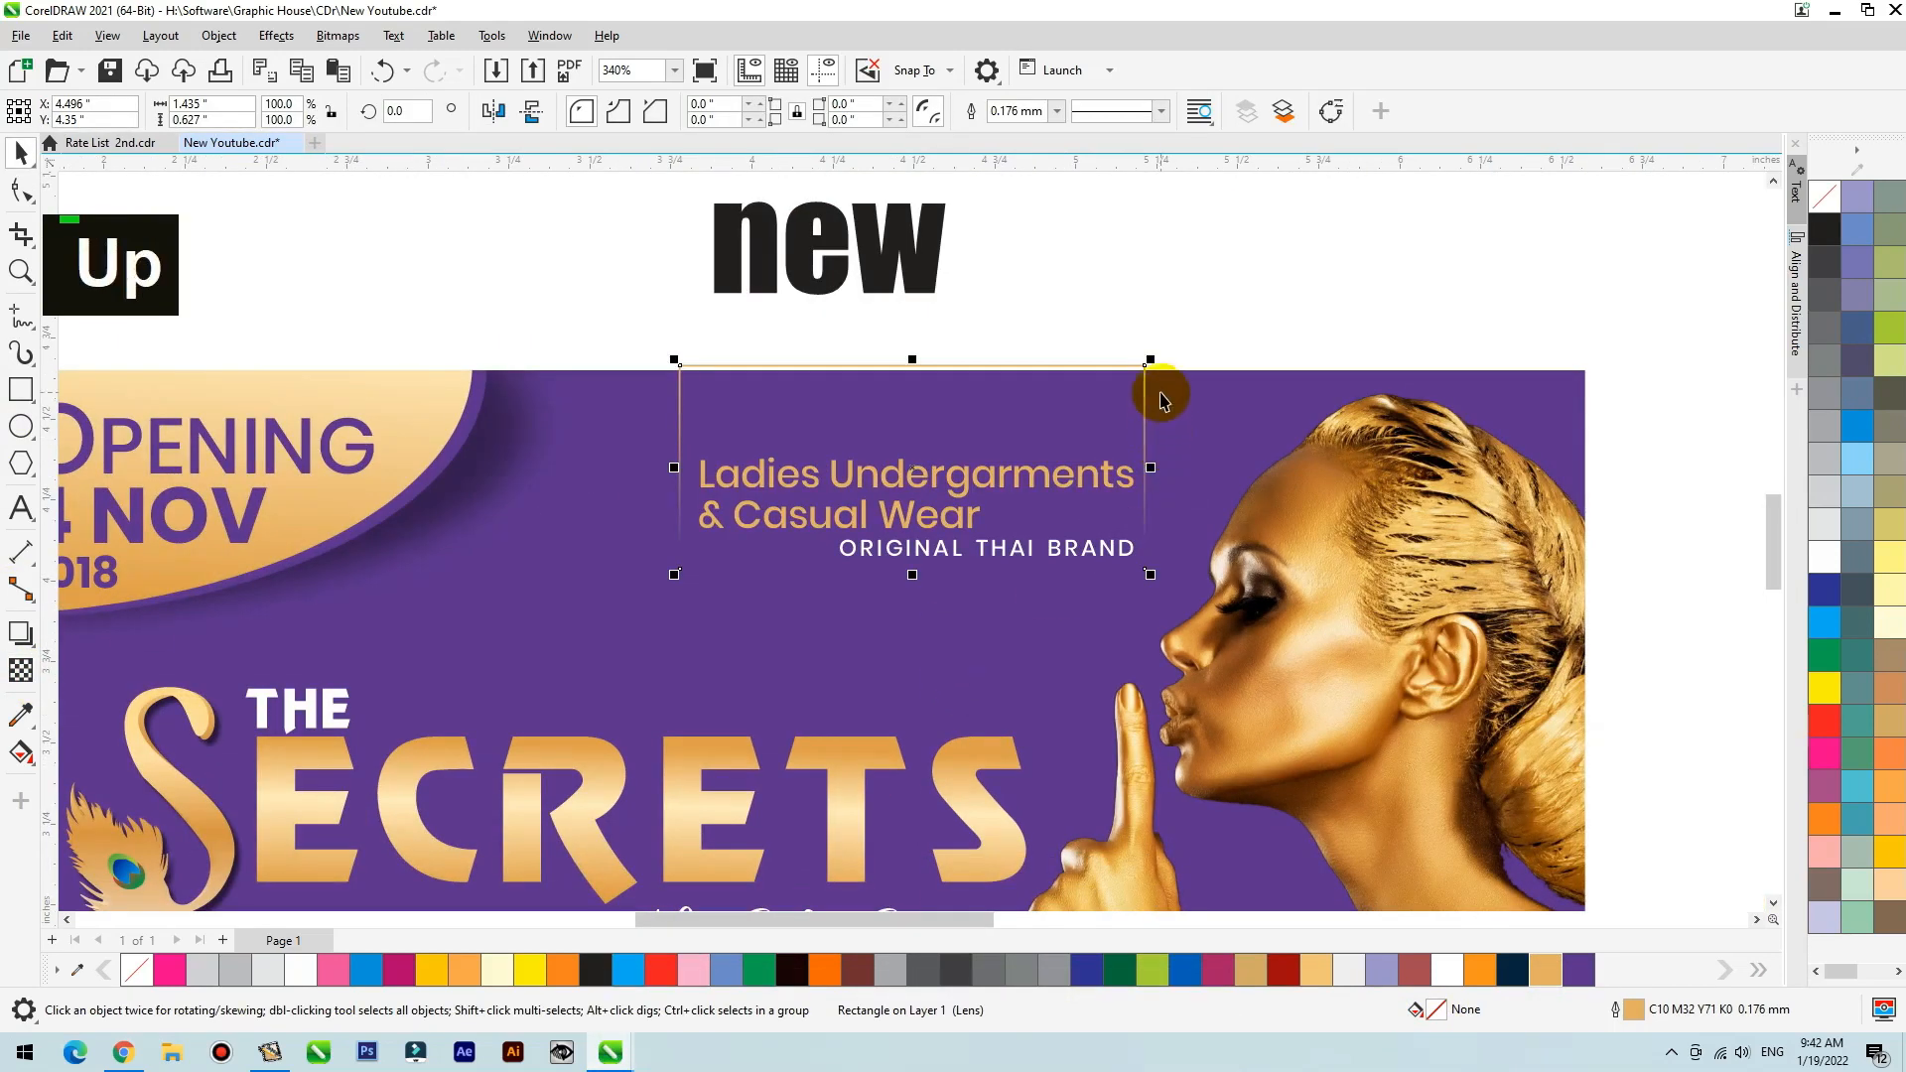
{"action": "left_click", "coordinate": [1160, 395]}
{"action": "key", "text": "shift+F2"}
{"action": "left_click_drag", "start_coordinate": [825, 616], "coordinate": [781, 564]}
{"action": "key", "text": "ctrl+z"}
{"action": "left_click", "coordinate": [907, 694]}
{"action": "left_click", "coordinate": [1293, 706]}
{"action": "scroll", "coordinate": [1068, 639], "scroll_direction": "down", "scroll_amount": 1}
Copy the logo's swan-shaped S, fill the copy purple, and enlarge and rotate it over the banner's left half.
{"action": "left_click", "coordinate": [817, 615]}
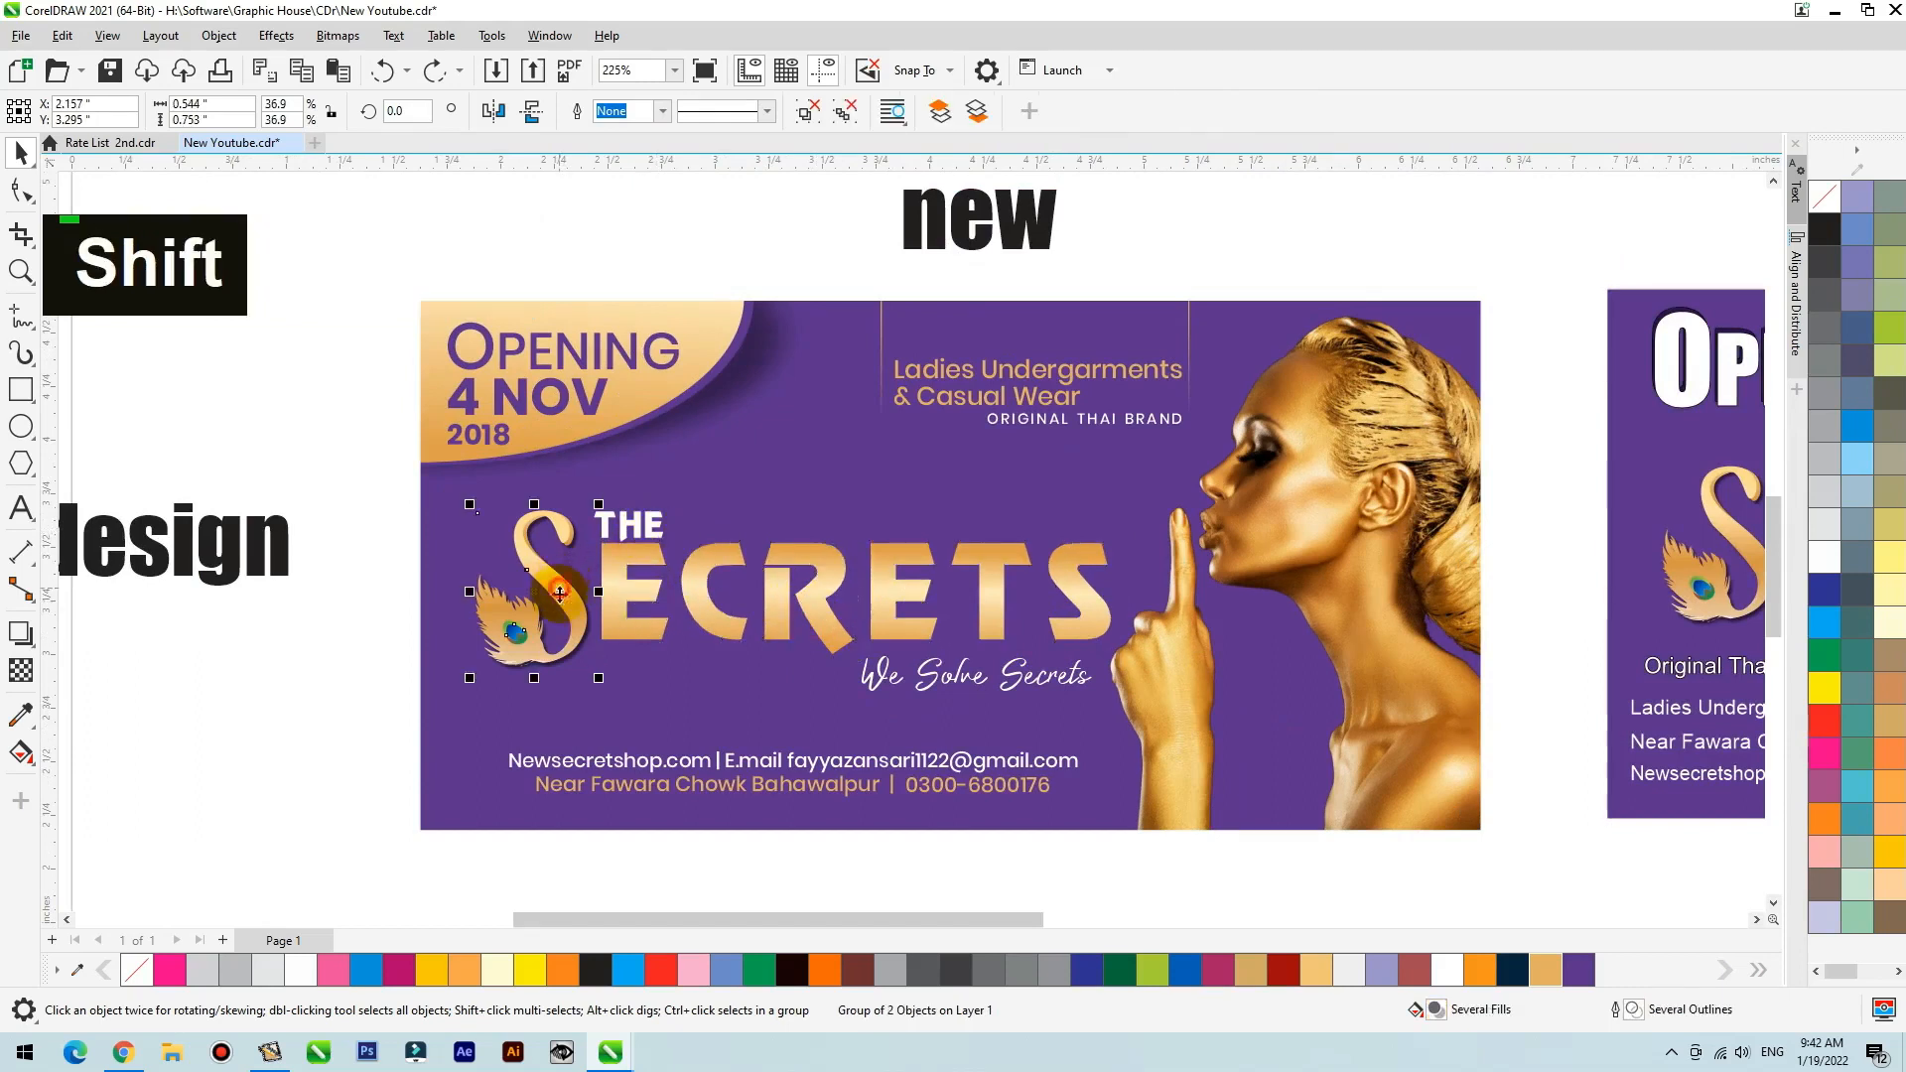
{"action": "left_click_drag", "start_coordinate": [559, 592], "coordinate": [477, 760]}
{"action": "key", "text": "ctrl+z"}
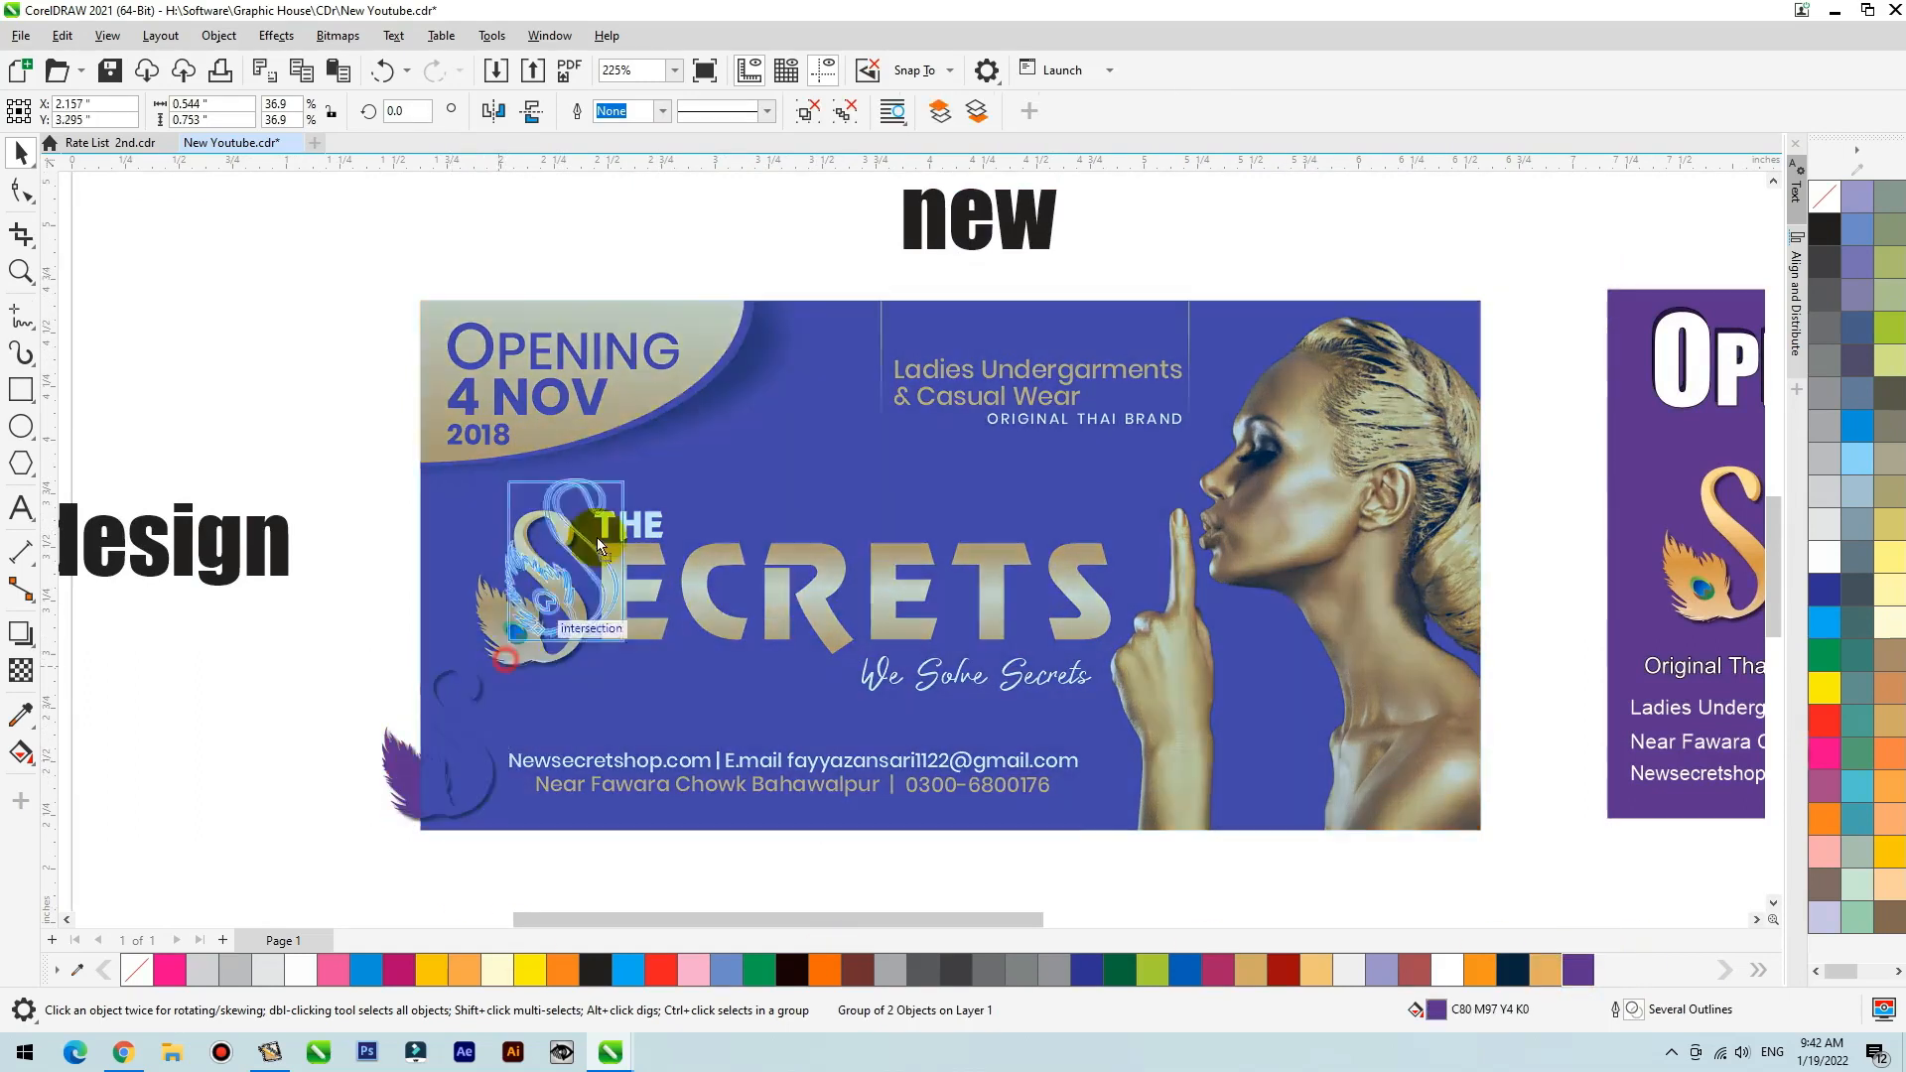
{"action": "left_click", "coordinate": [505, 668], "text": "ctrl"}
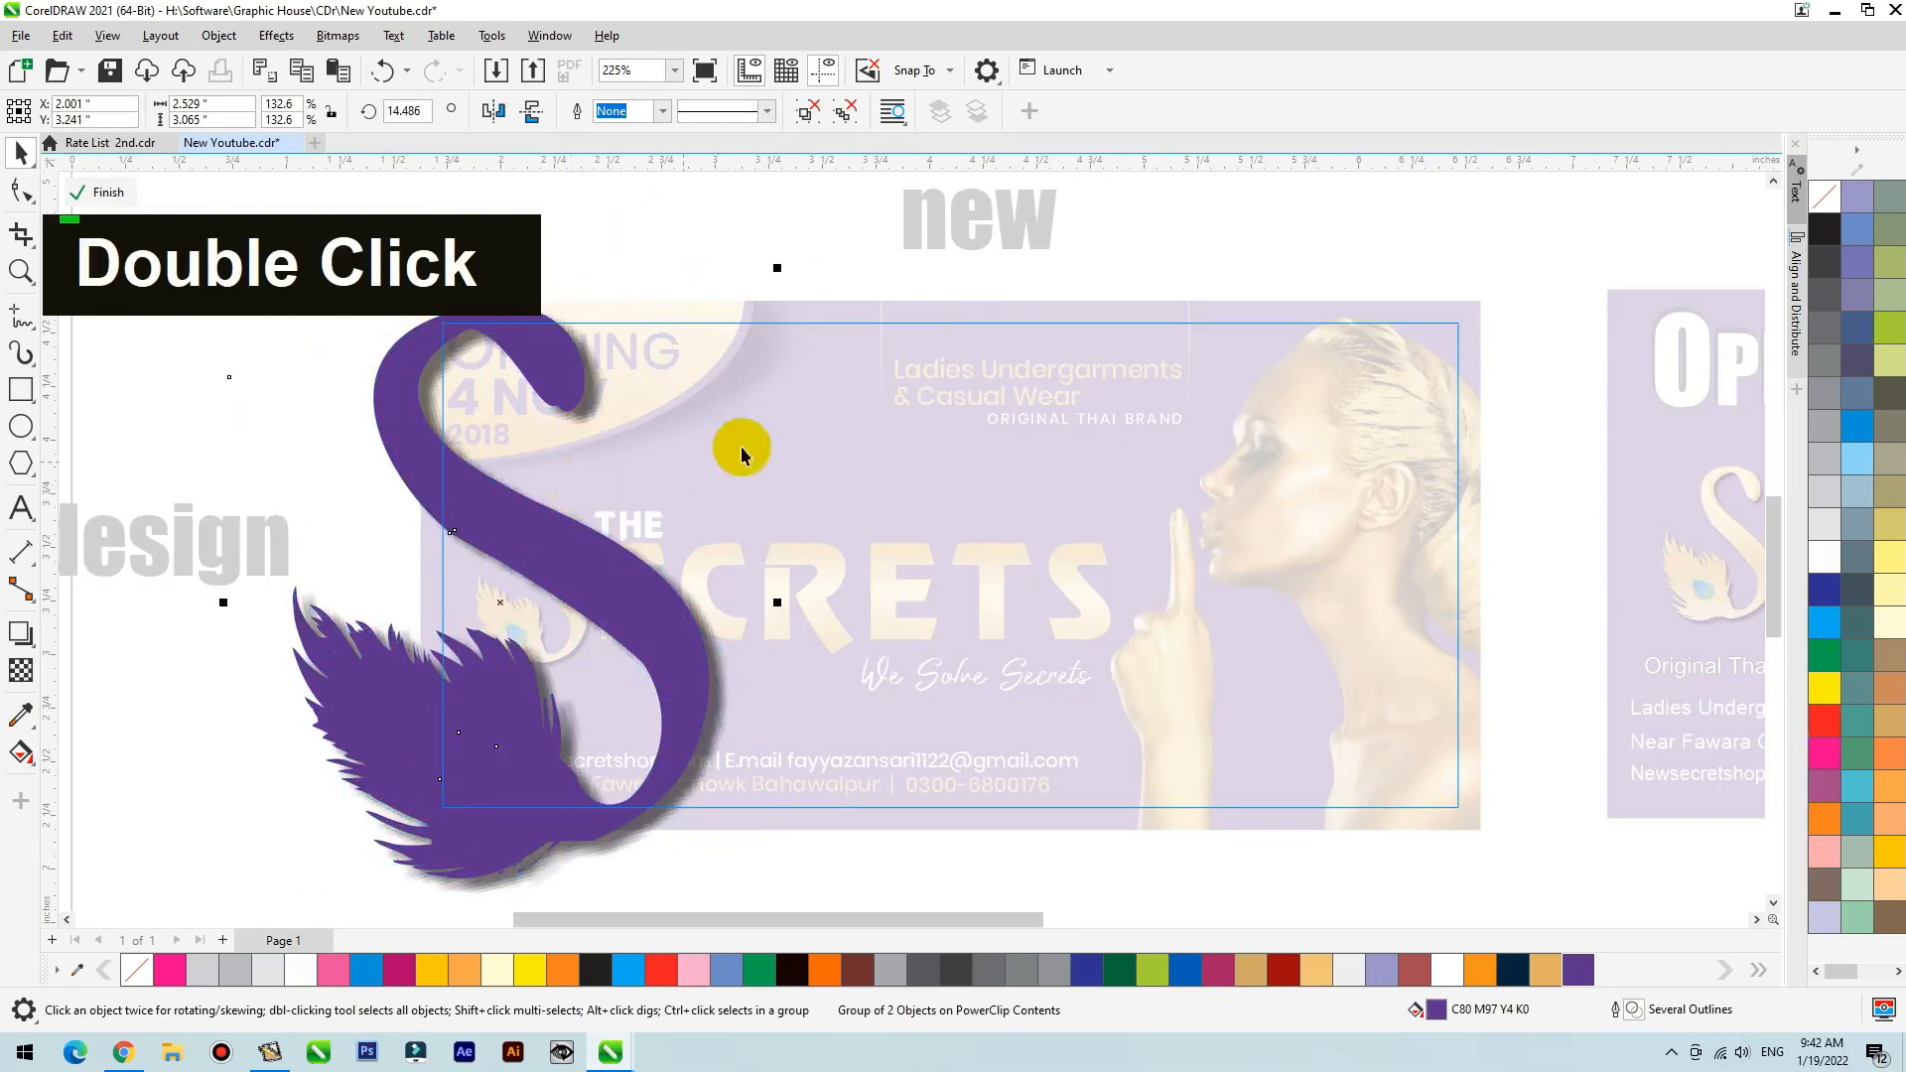
Take the large purple swan out of the inner frame's clipped contents and place it inside the banner's purple background rectangle.
{"action": "left_click", "coordinate": [792, 320], "text": "ctrl"}
{"action": "key", "text": "Delete"}
{"action": "key", "text": "ctrl+v"}
{"action": "key", "text": "1"}
{"action": "left_click", "coordinate": [813, 311]}
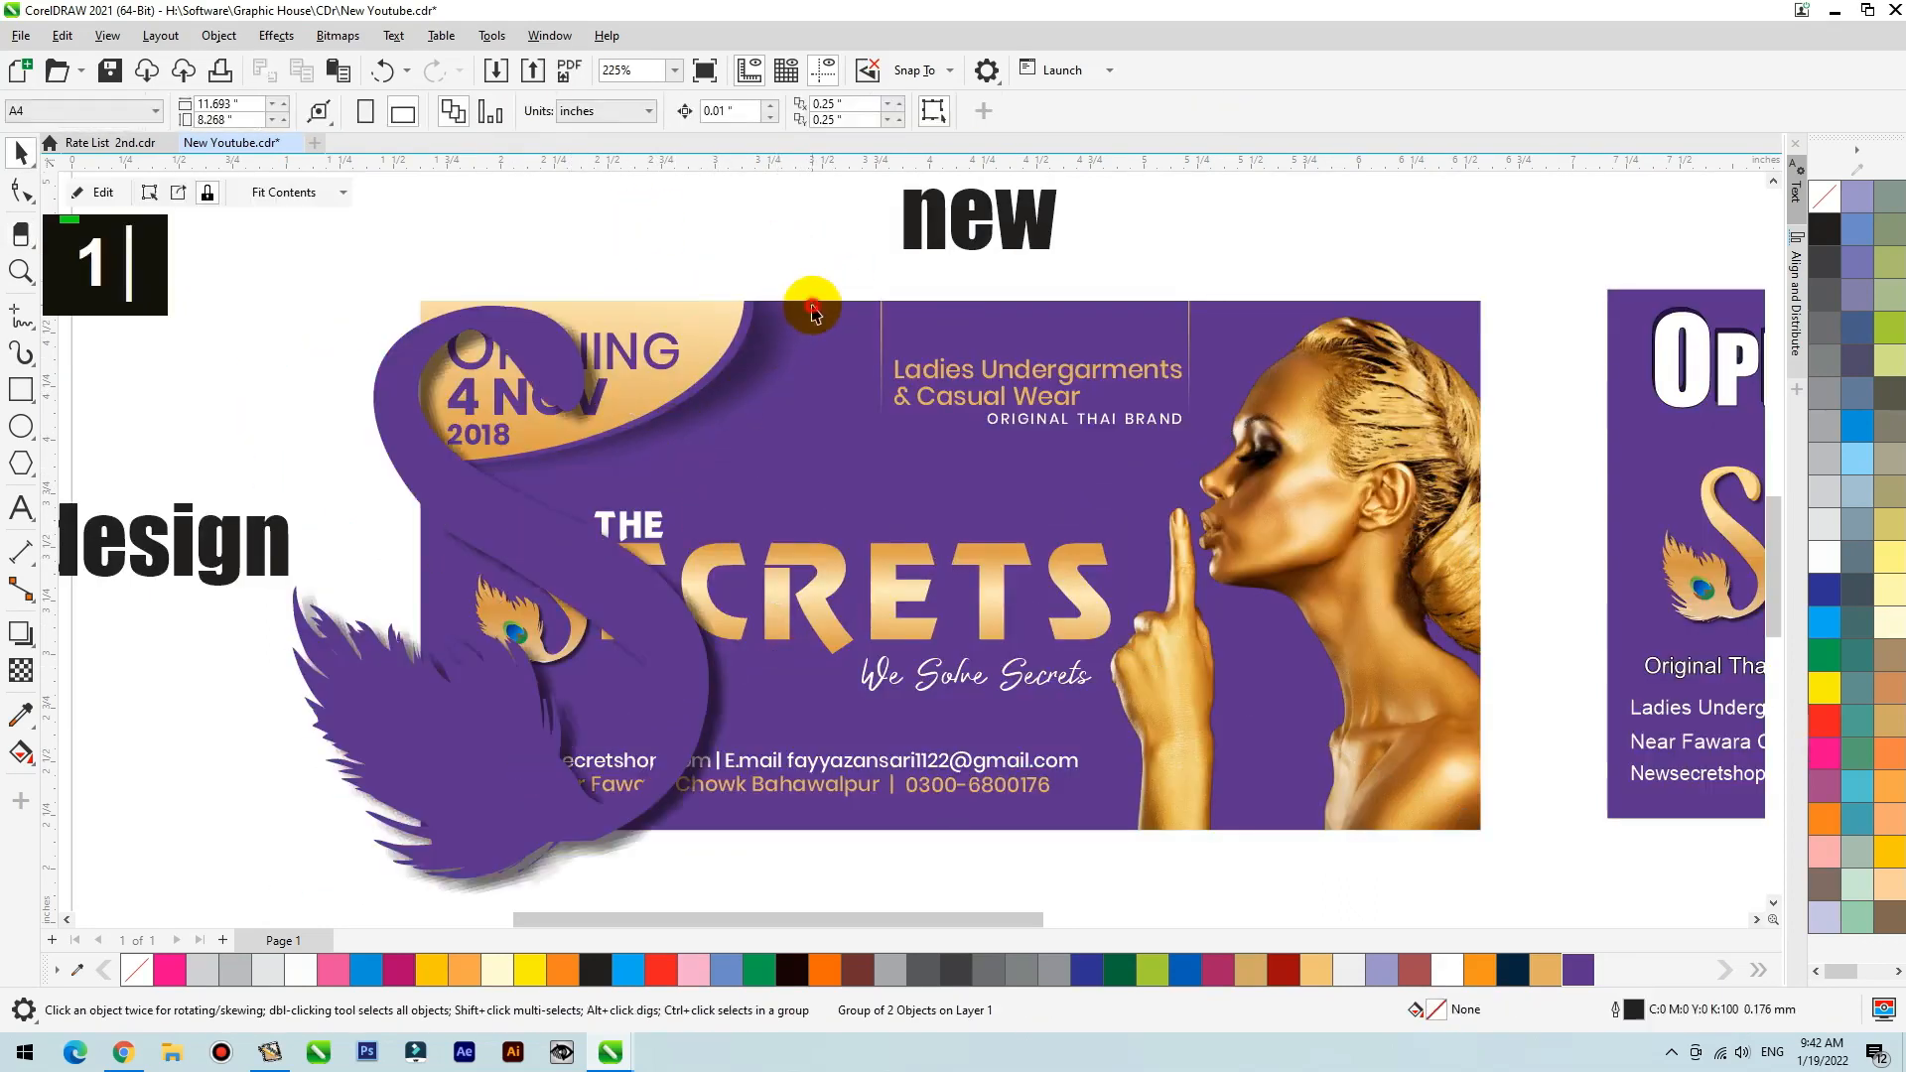
Within the background's clipped contents, copy the purple swan to the right side, send it behind the woman, and finish editing.
{"action": "left_click", "coordinate": [541, 531], "text": "ctrl"}
{"action": "left_click_drag", "start_coordinate": [551, 510], "coordinate": [1425, 425]}
{"action": "right_click", "coordinate": [1425, 425]}
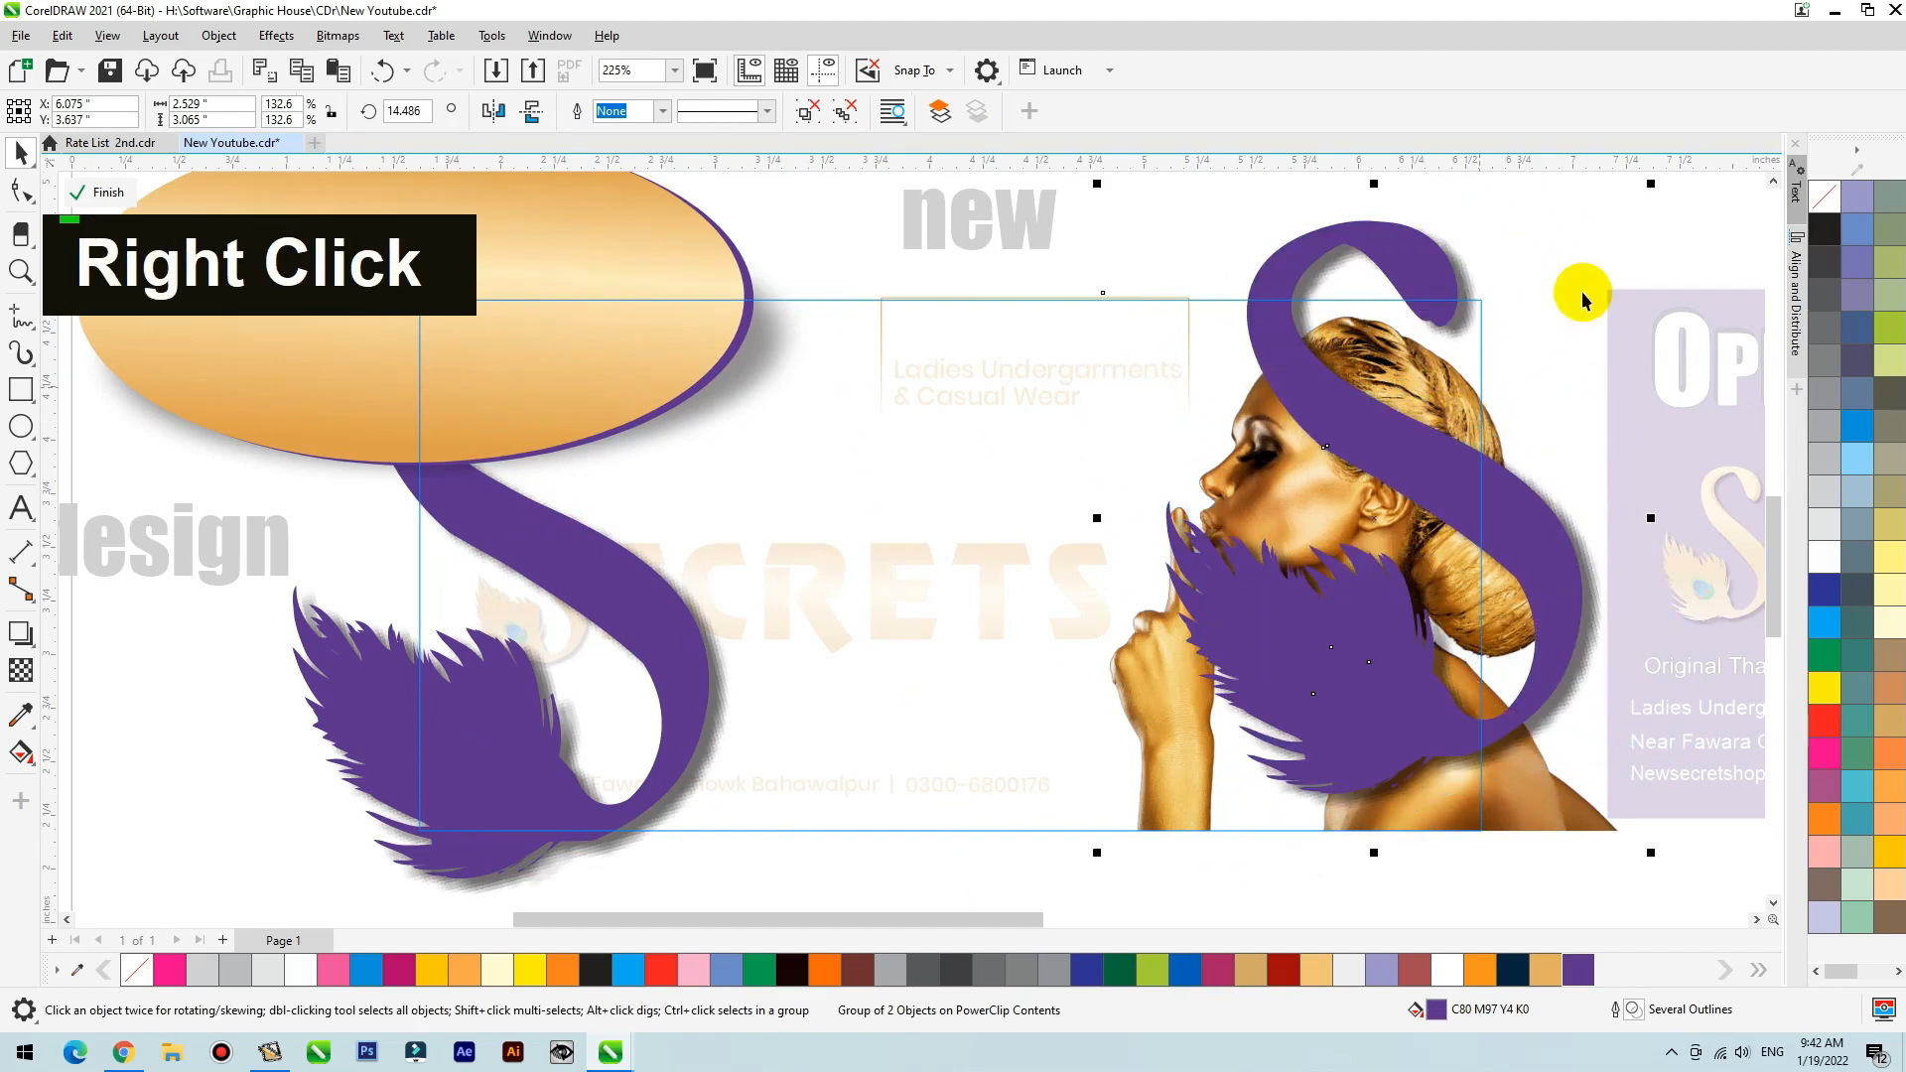
{"action": "key", "text": "shift+Page_Down"}
{"action": "scroll", "coordinate": [1189, 455], "scroll_direction": "down", "scroll_amount": 1}
{"action": "left_click", "coordinate": [1396, 801], "text": "ctrl"}
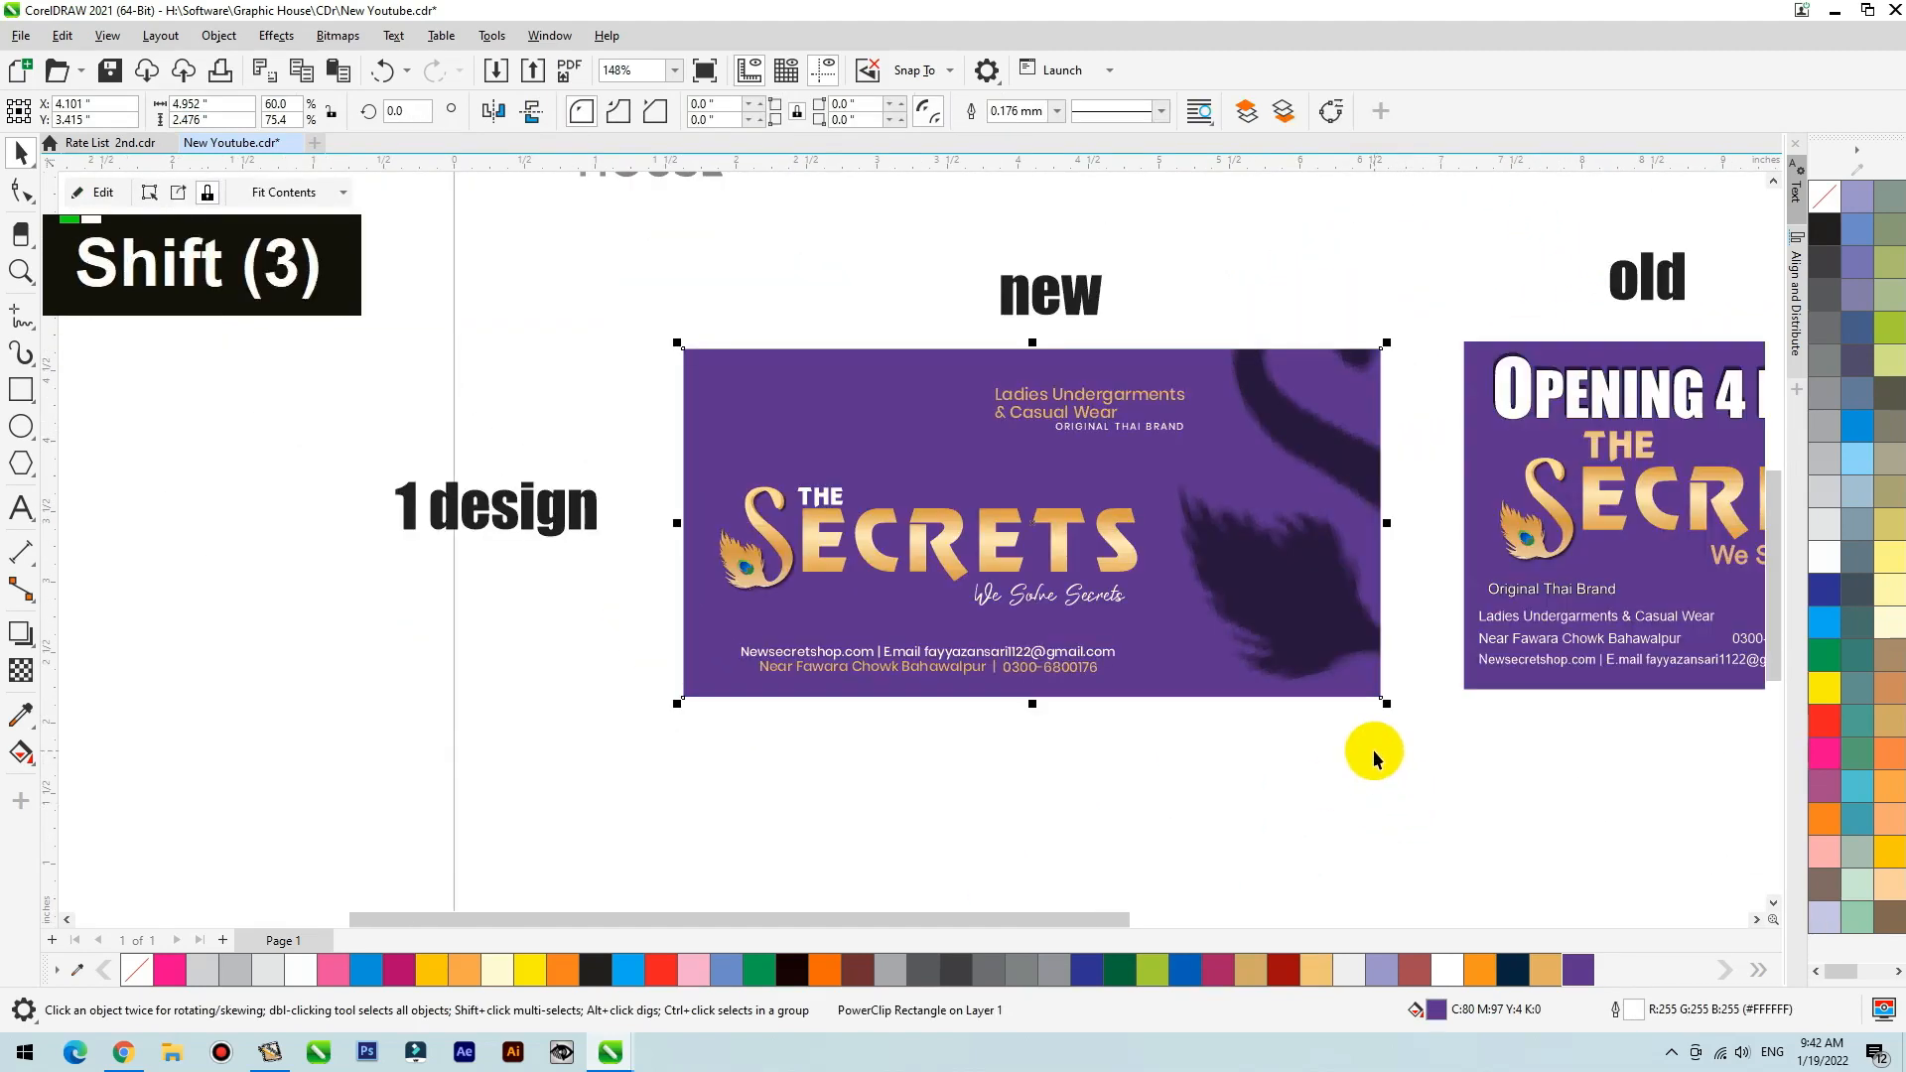
{"action": "key", "text": "shift+F2"}
{"action": "key", "text": "Escape"}
{"action": "scroll", "coordinate": [776, 542], "scroll_direction": "down", "scroll_amount": 4}
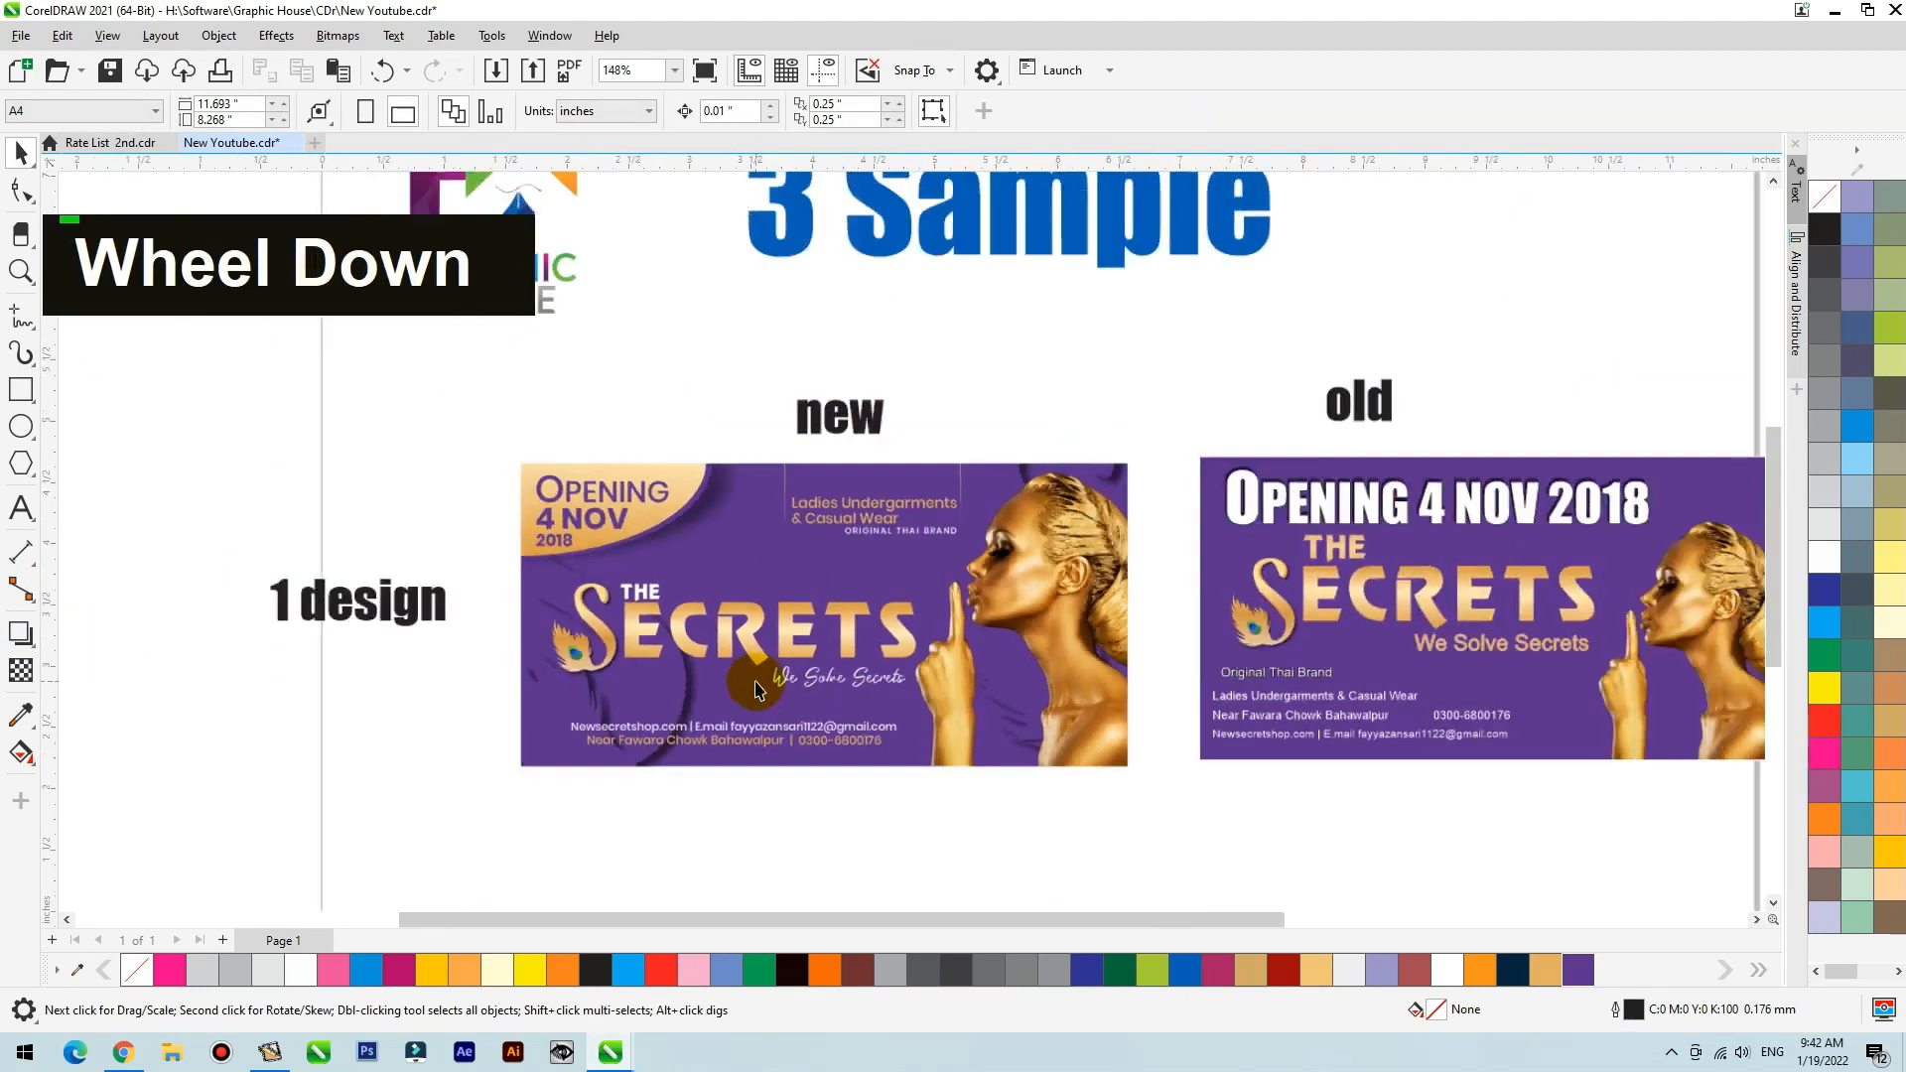